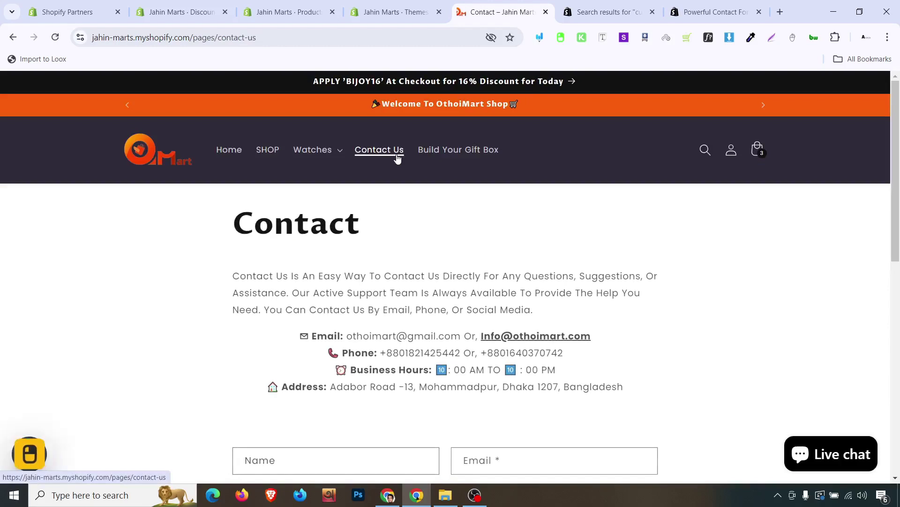
Step: Scroll the Contact page down to the Name, Email, Phone number and Comment form
scroll(397, 159, "down", 3)
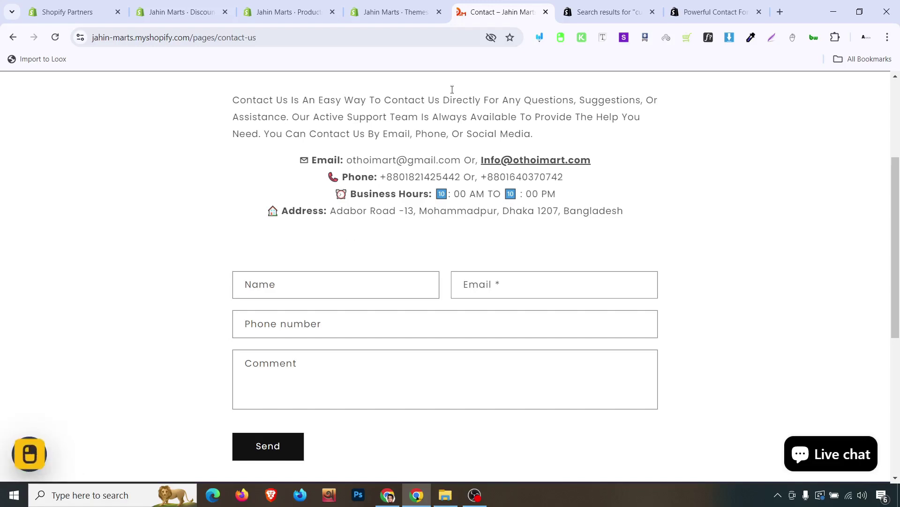
Step: Browse the Powerful Contact Form Builder listing's screenshots in the enlarged gallery
left_click(673, 4)
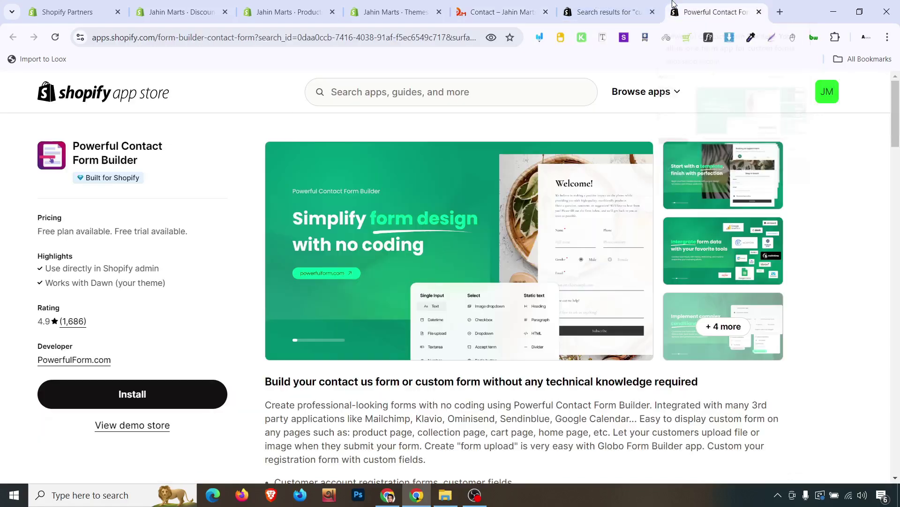
left_click(705, 168)
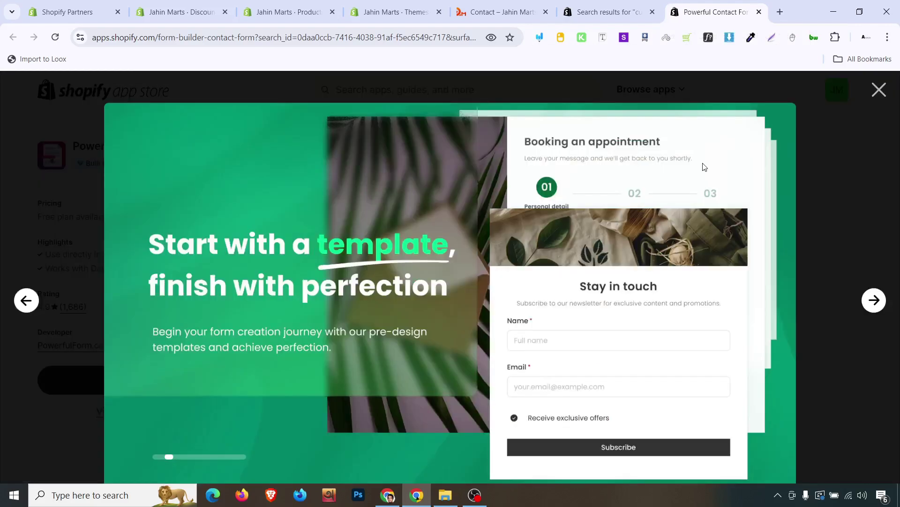
left_click(874, 299)
left_click(877, 302)
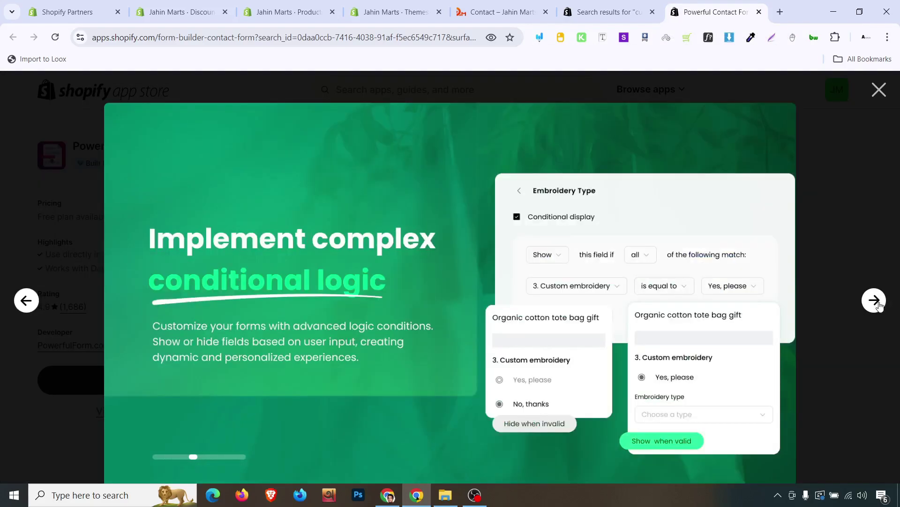
left_click(878, 304)
left_click(878, 91)
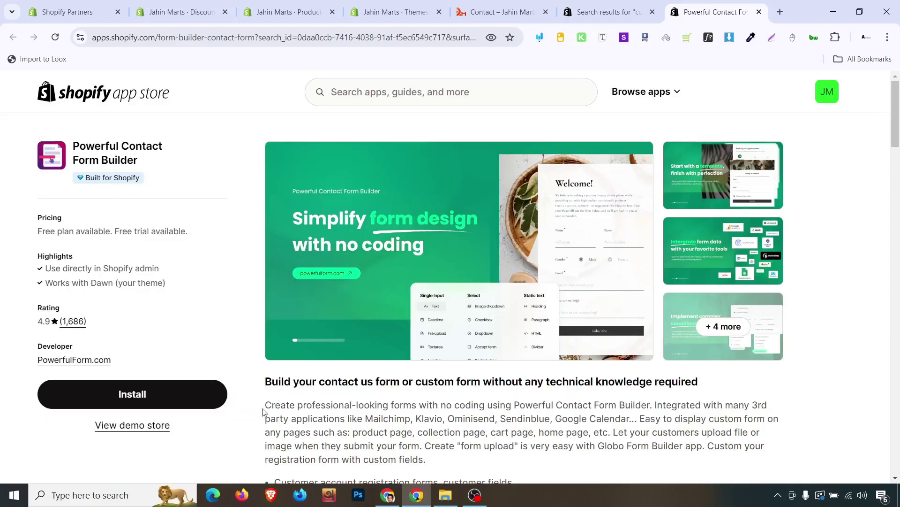
Step: Launch the app's demo store, check the listing's pricing, and view the demo contact form
left_click(157, 429)
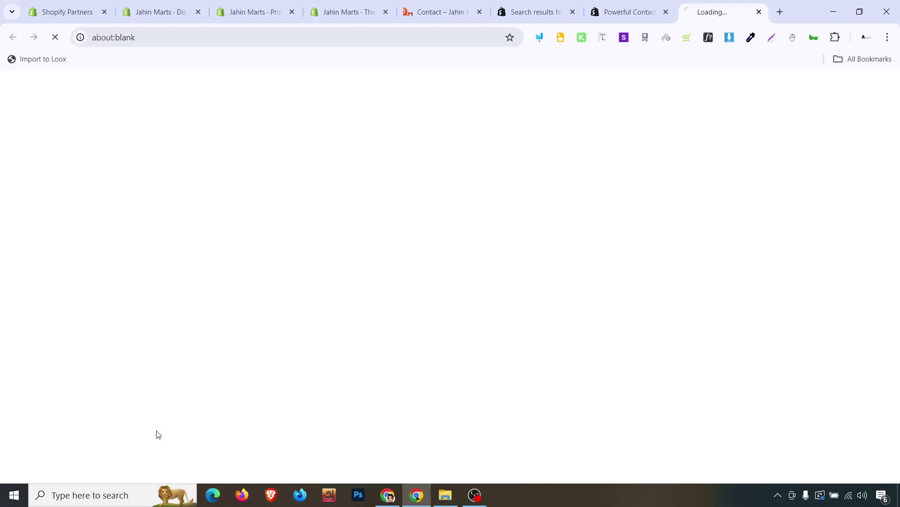
left_click(612, 3)
scroll(146, 265, "down", 5)
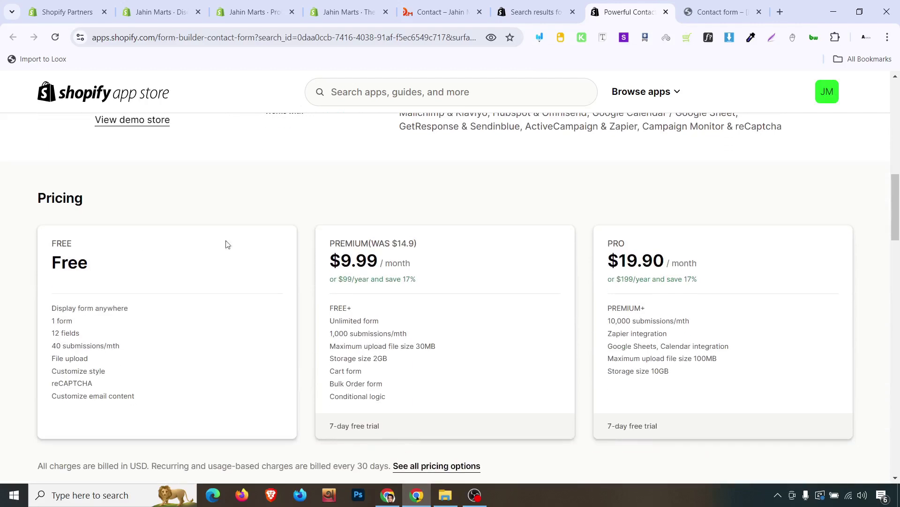
left_click(686, 6)
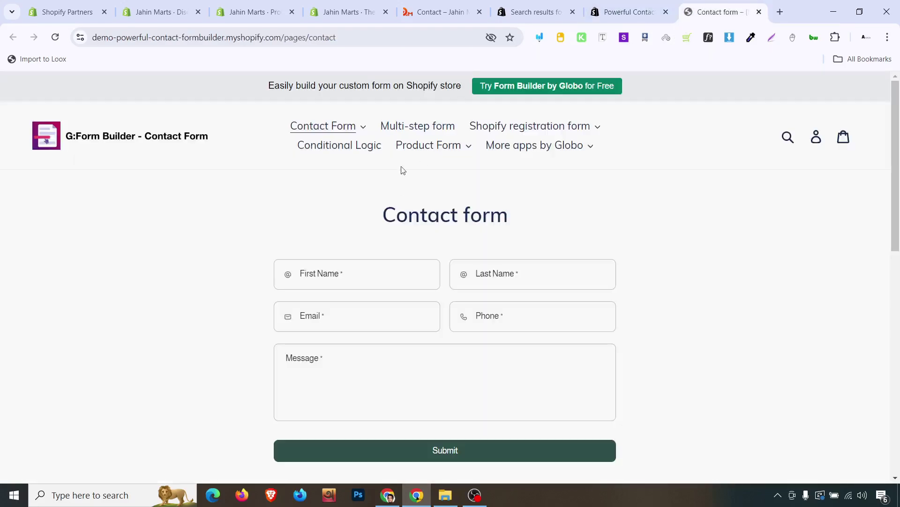
Step: Look through the contact form examples and the Multi-step form demo
left_click(352, 125)
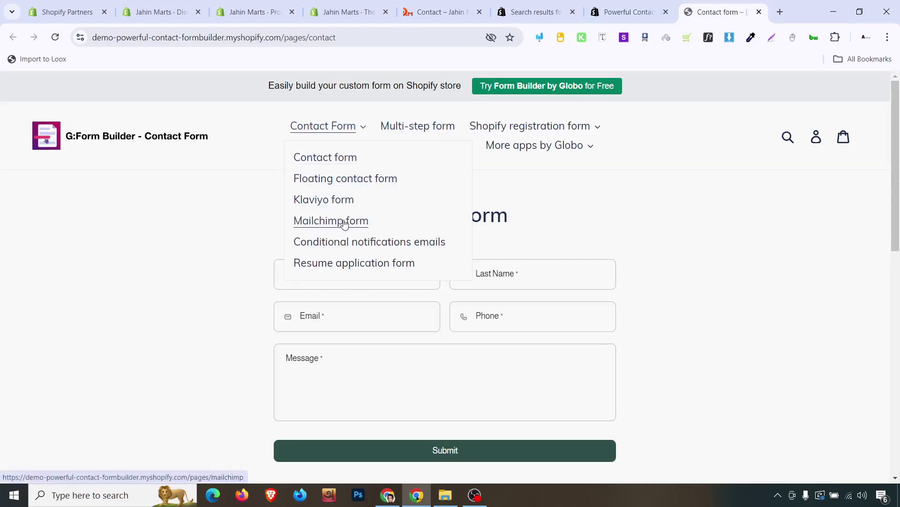
left_click(257, 220)
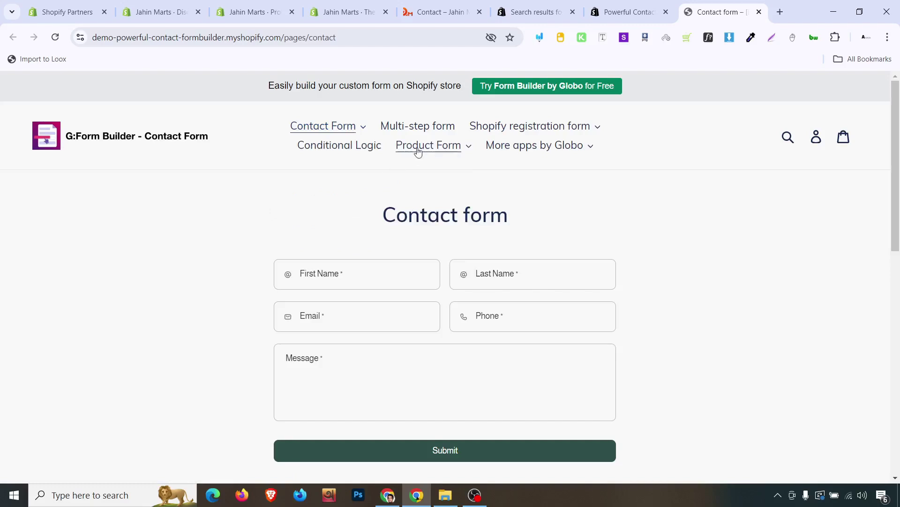
left_click(418, 126)
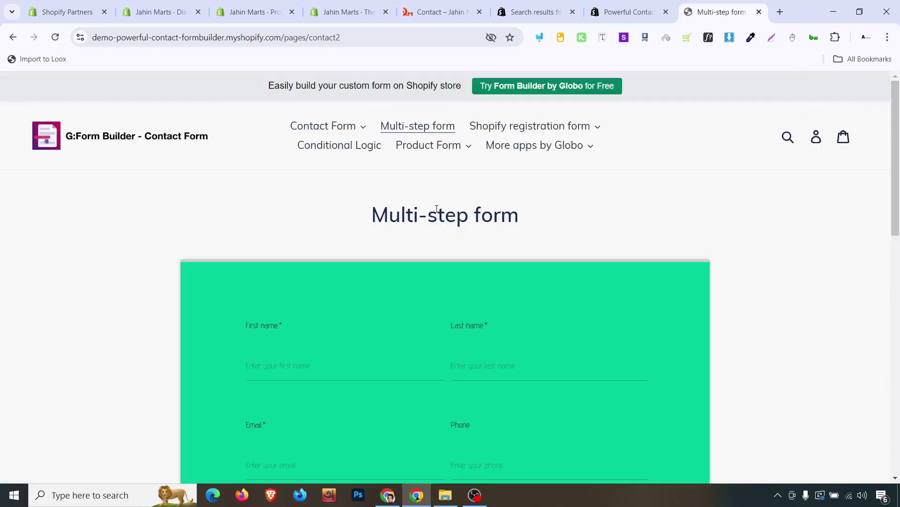
scroll(436, 212, "down", 8)
scroll(436, 212, "up", 3)
scroll(437, 208, "down", 8)
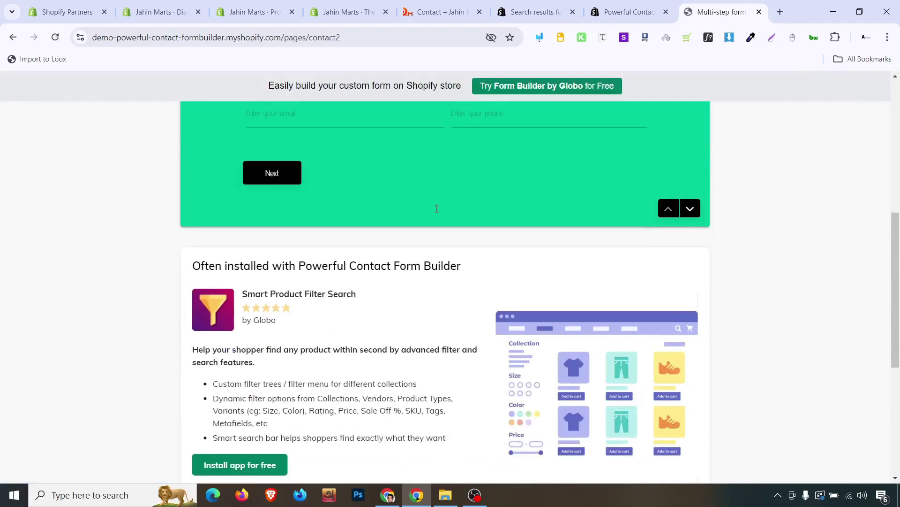
scroll(646, 378, "up", 11)
scroll(652, 389, "down", 1)
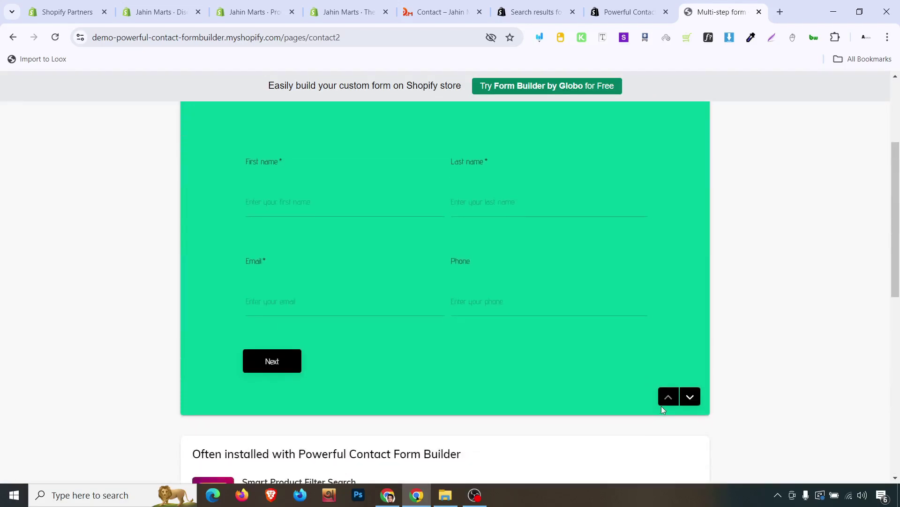
scroll(488, 223, "up", 3)
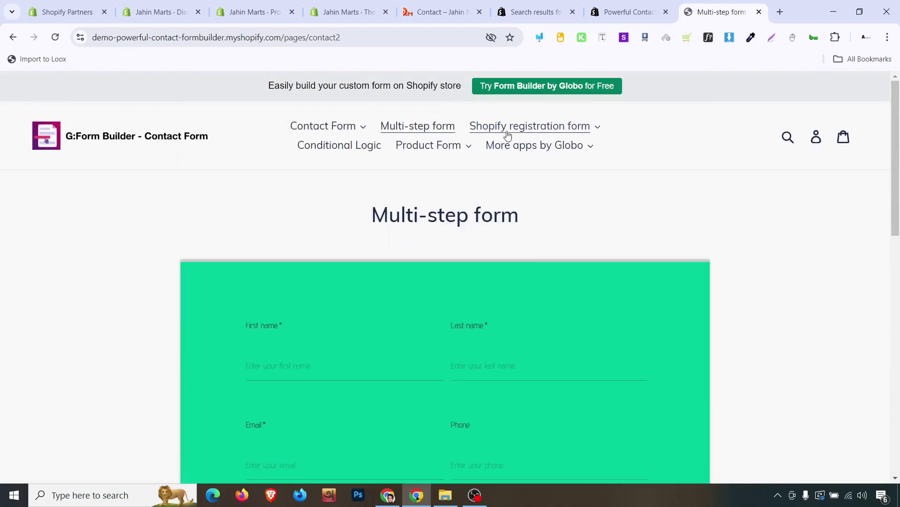
Step: View the Custom Order form demo under Product Form
left_click(420, 148)
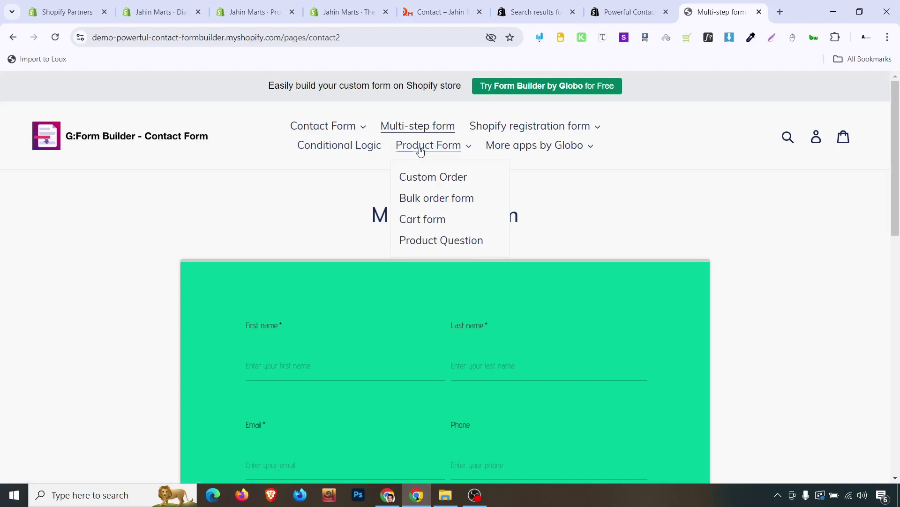
left_click(402, 178)
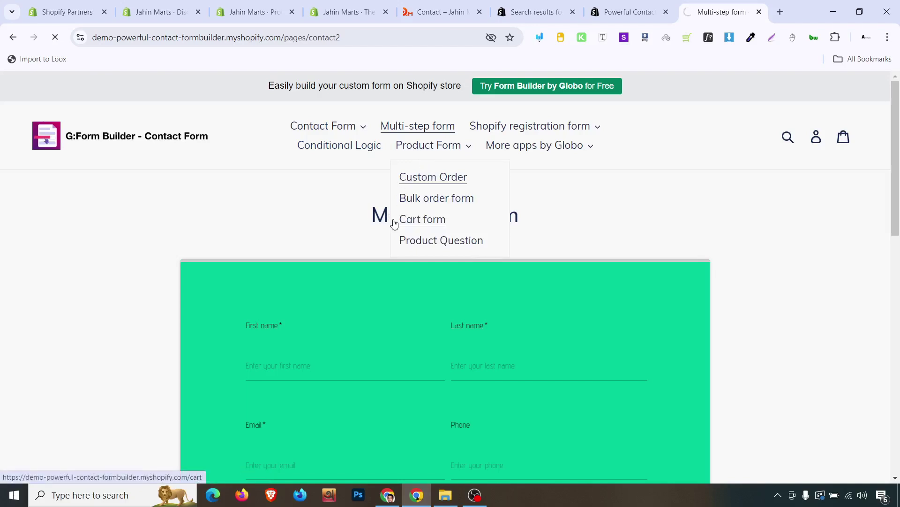
scroll(395, 223, "down", 6)
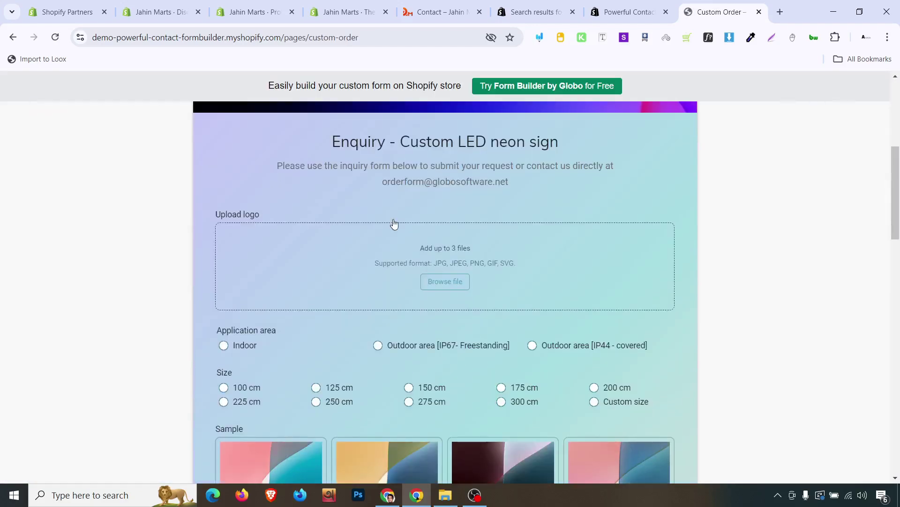
scroll(394, 223, "down", 10)
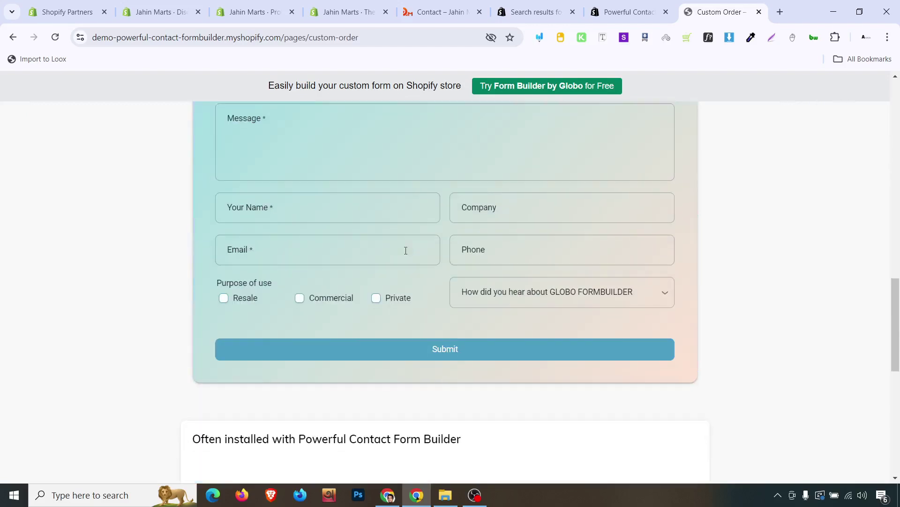
scroll(404, 250, "up", 8)
scroll(406, 250, "up", 10)
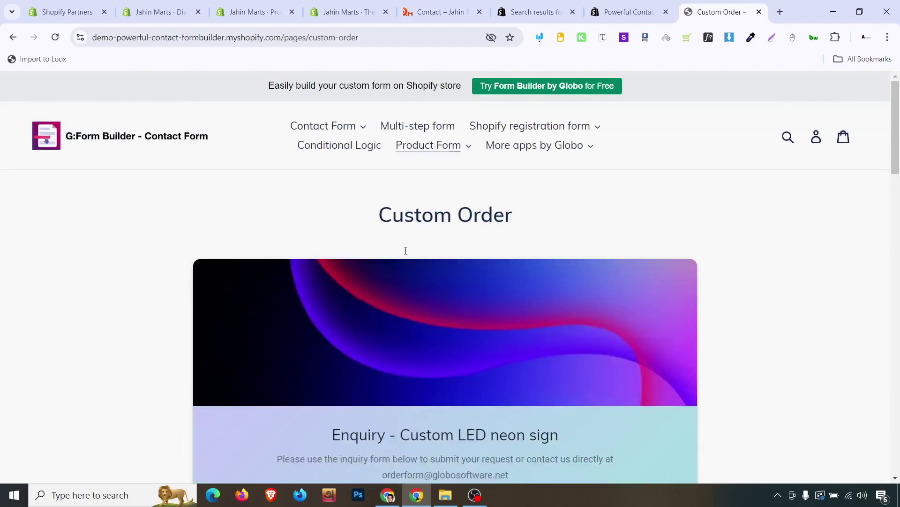
Step: In the Conditional Logic demo, cycle Pet Type through Dog, Hamster, Bird and back to Cat
left_click(562, 151)
left_click(339, 152)
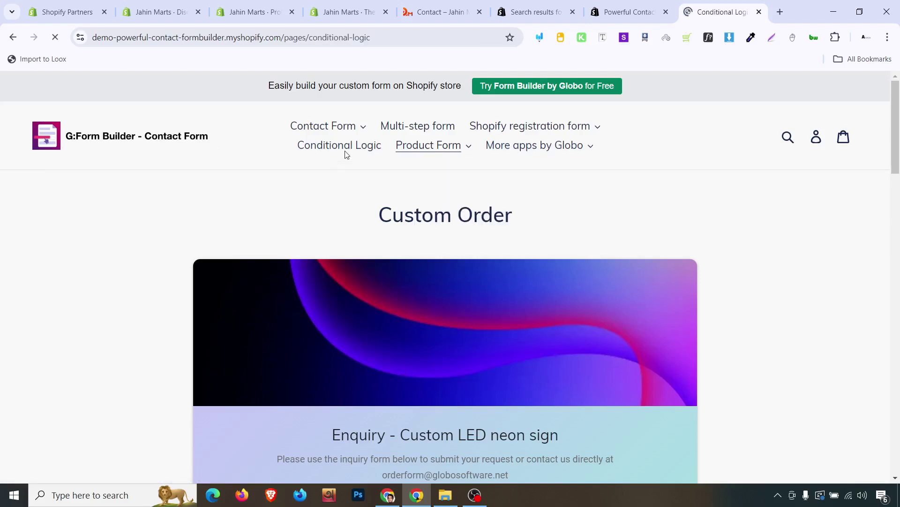
scroll(352, 239, "down", 2)
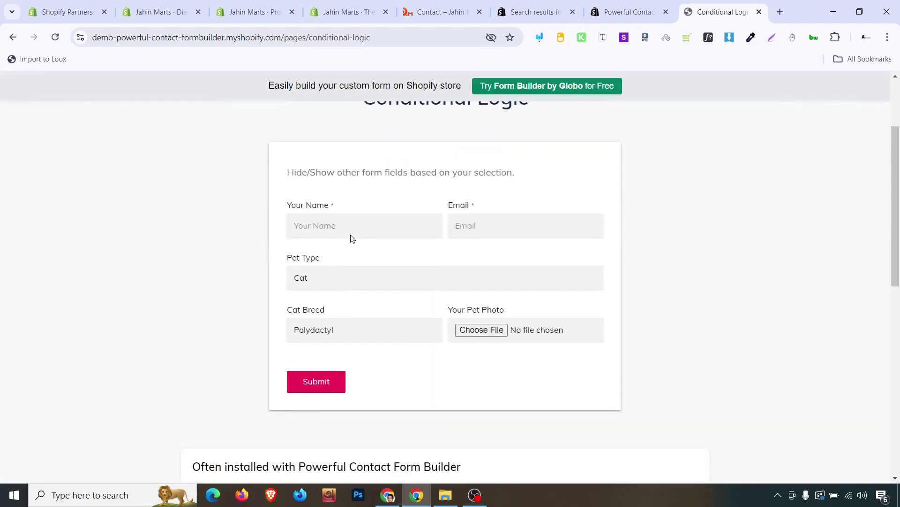
left_click(334, 277)
left_click(343, 316)
left_click(336, 282)
left_click(340, 329)
left_click(352, 278)
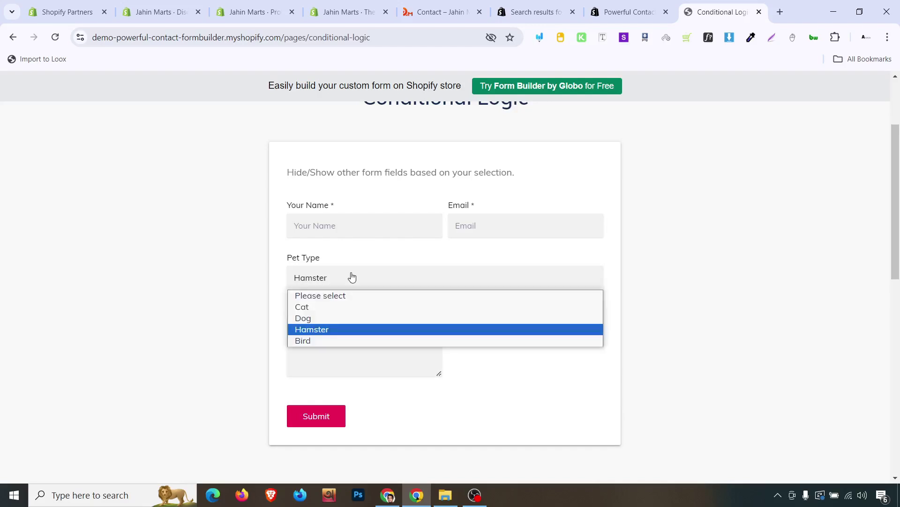
left_click(339, 337)
left_click(348, 283)
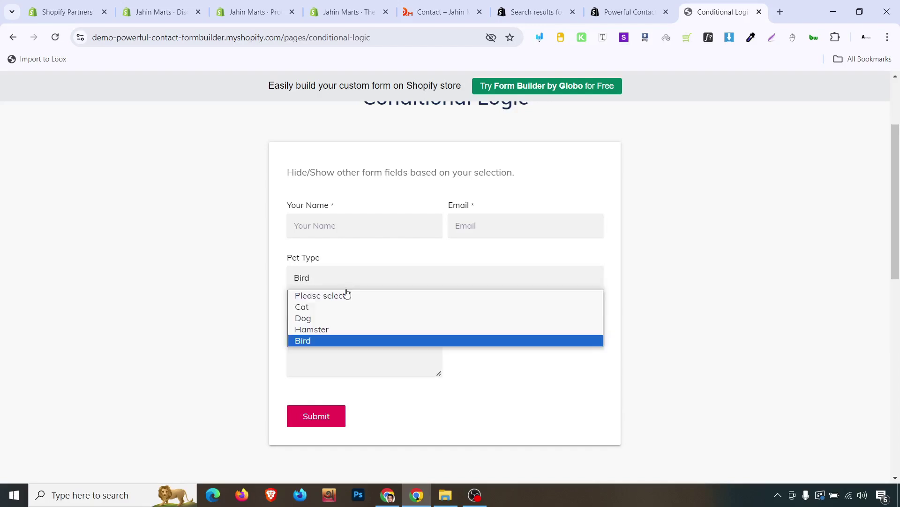
left_click(341, 306)
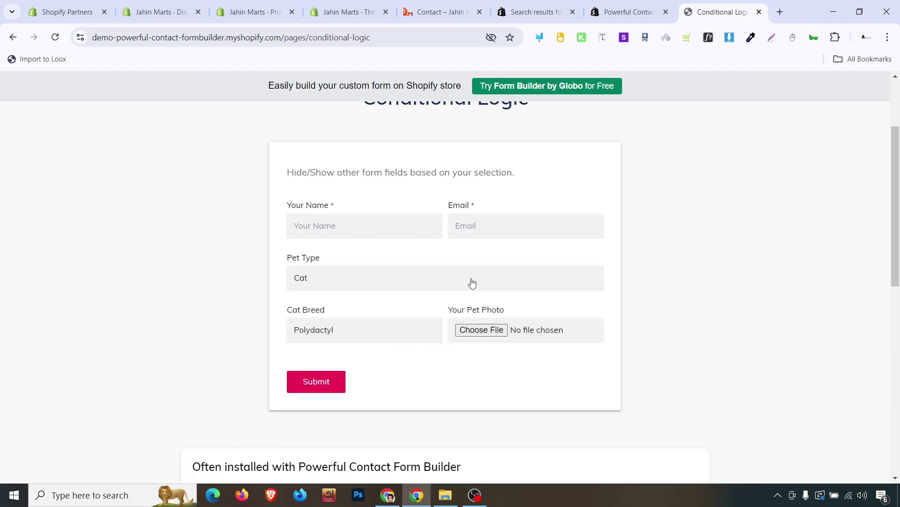
left_click(479, 227)
scroll(413, 281, "down", 3)
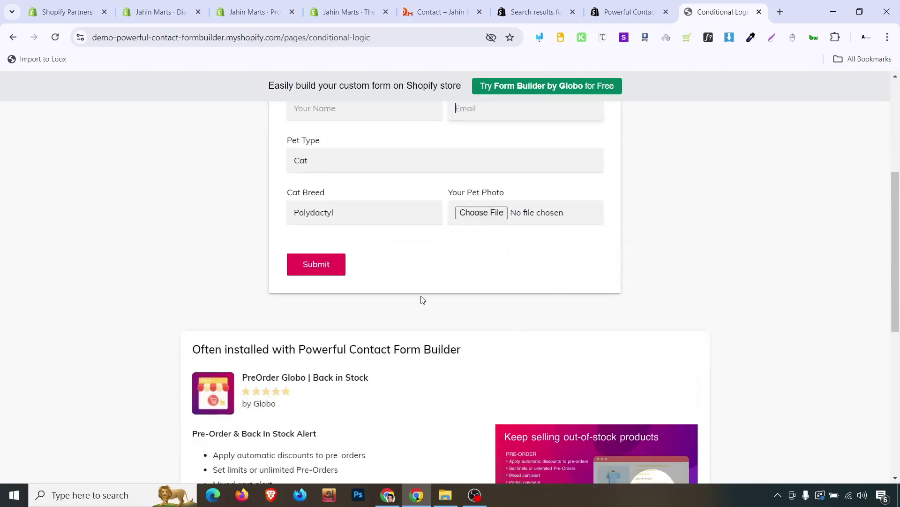
Step: Return to the Powerful Contact Form Builder listing and start installing the app on the store
left_click(562, 3)
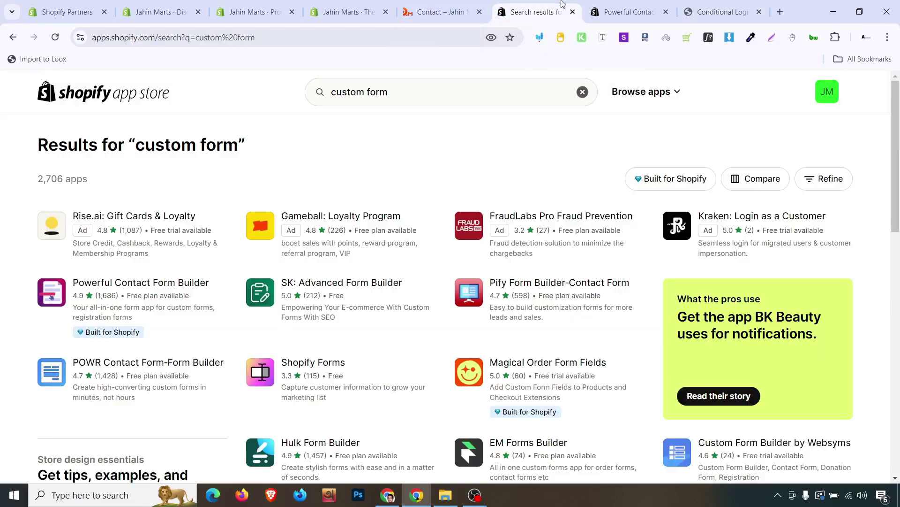
left_click(629, 12)
scroll(94, 270, "up", 10)
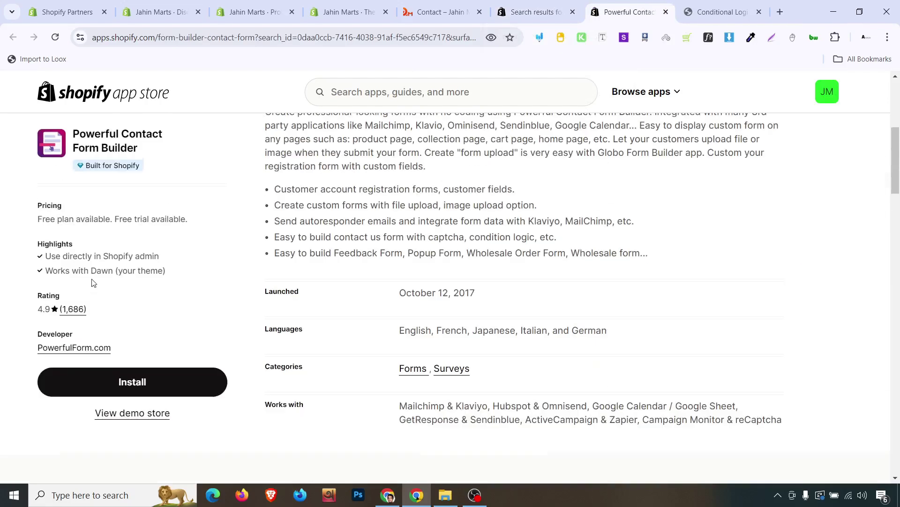
left_click(134, 394)
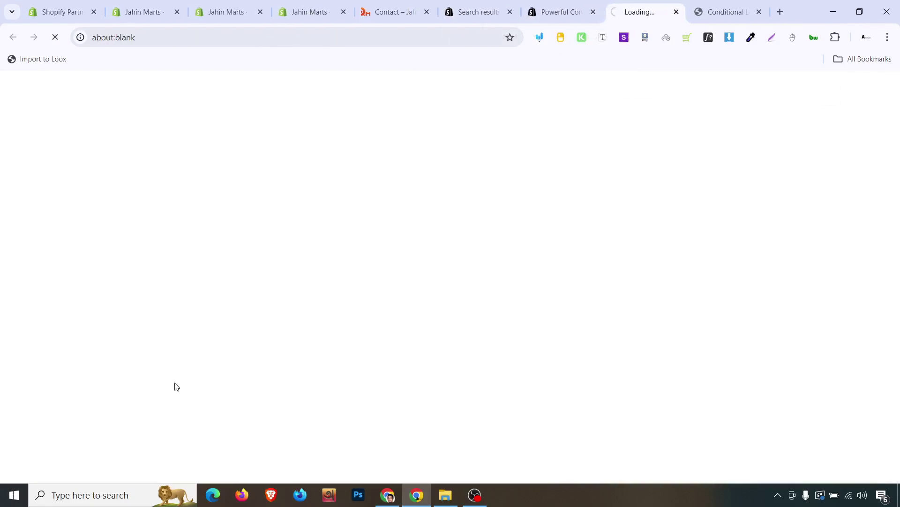
left_click_drag(643, 10, 473, 9)
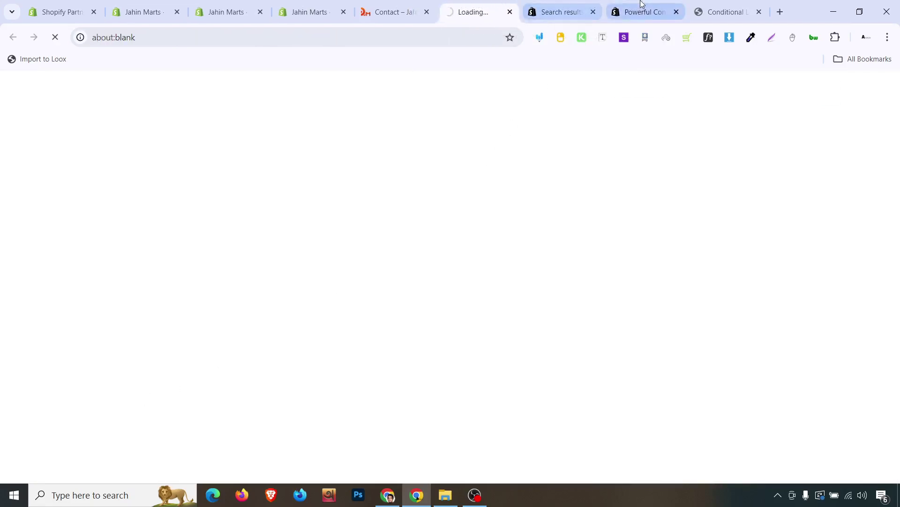
left_click(639, 10)
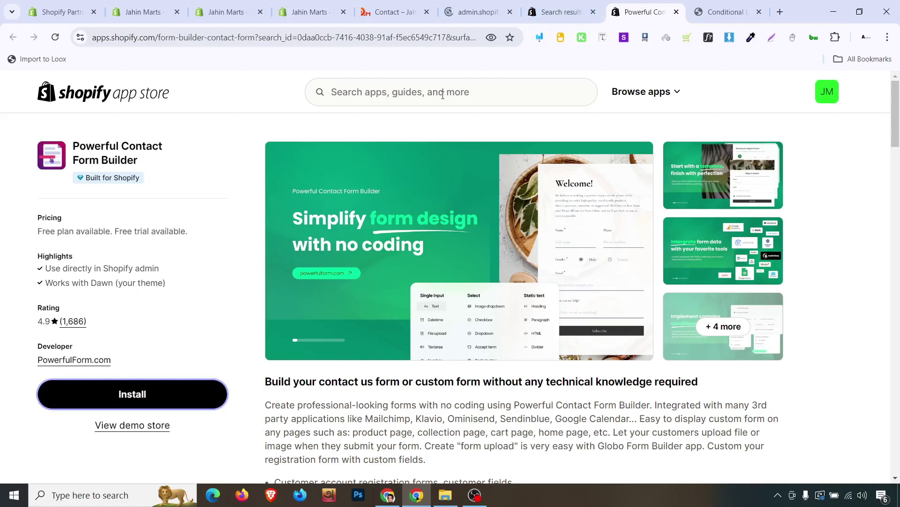
Step: Cycle the app's screenshot gallery through every slide back to the first
left_click(558, 202)
left_click(871, 302)
left_click(870, 303)
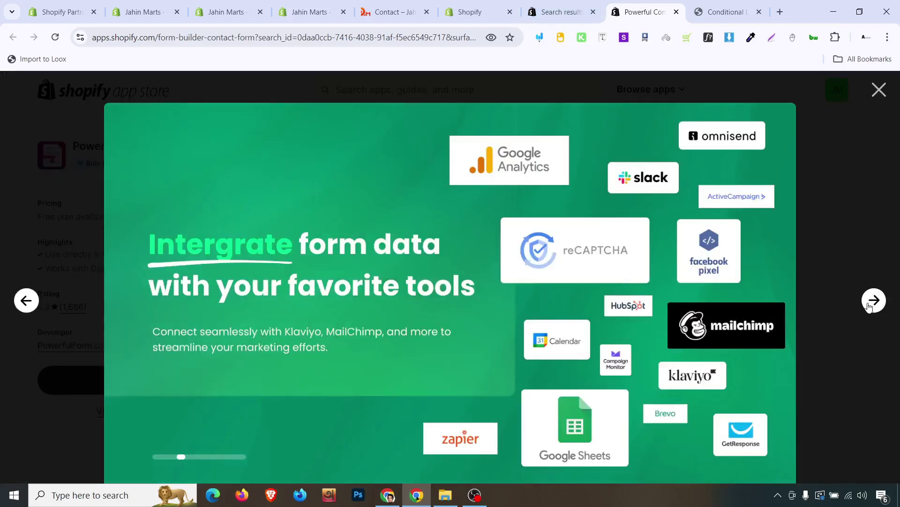
left_click(871, 303)
left_click(870, 302)
left_click(870, 303)
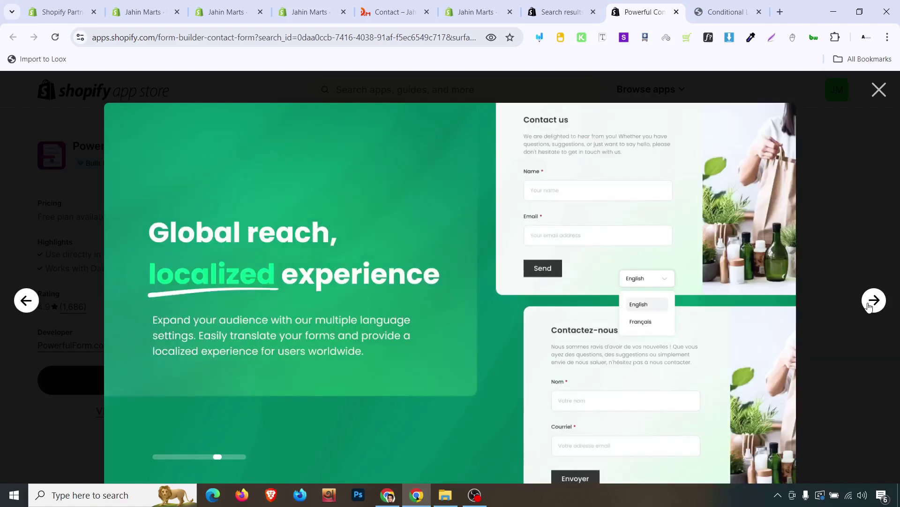
left_click(871, 302)
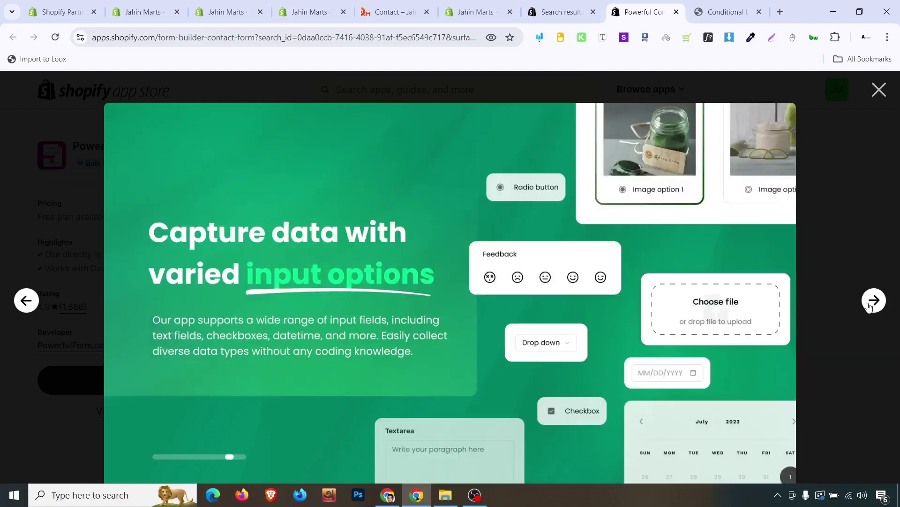
left_click(870, 303)
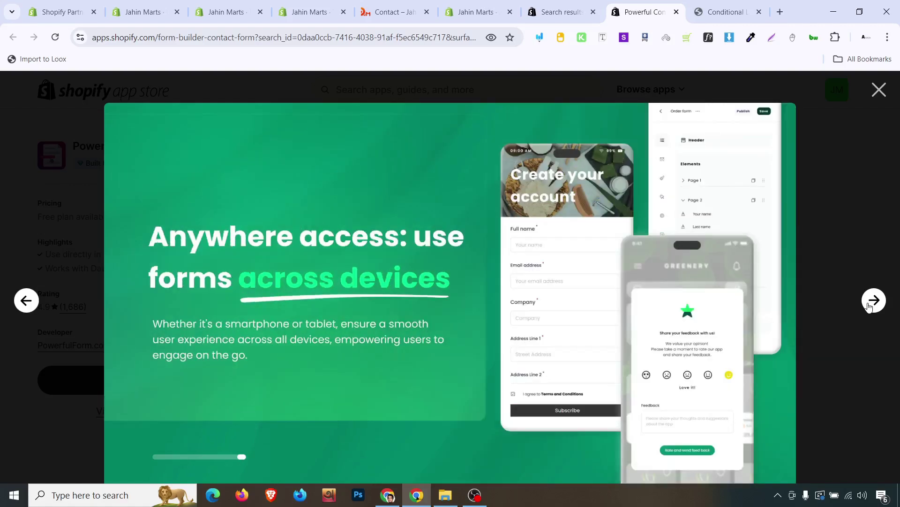
left_click(871, 302)
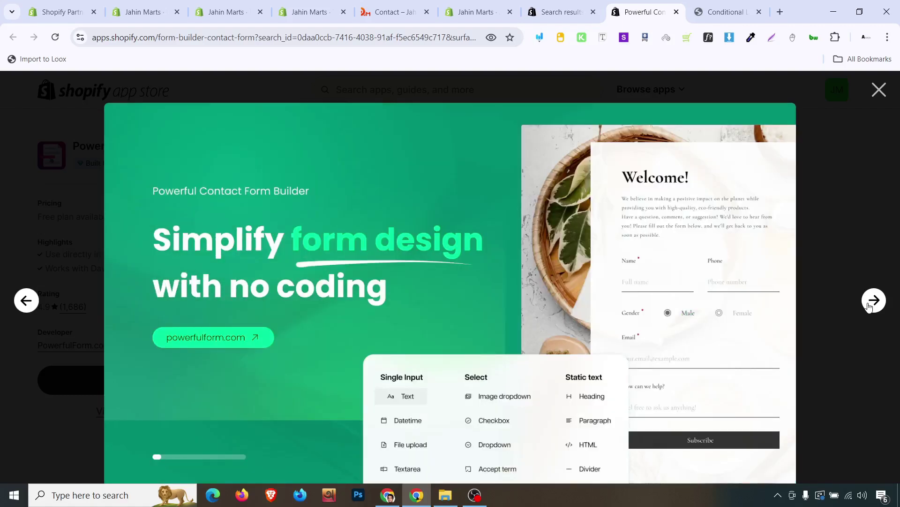
Step: Search Google Images for 'wholesale form'
left_click(780, 12)
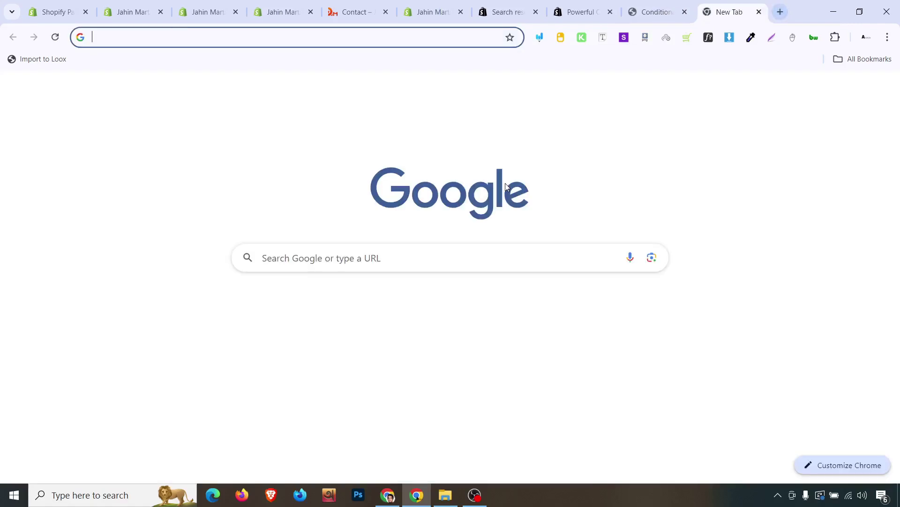
type("wholesale")
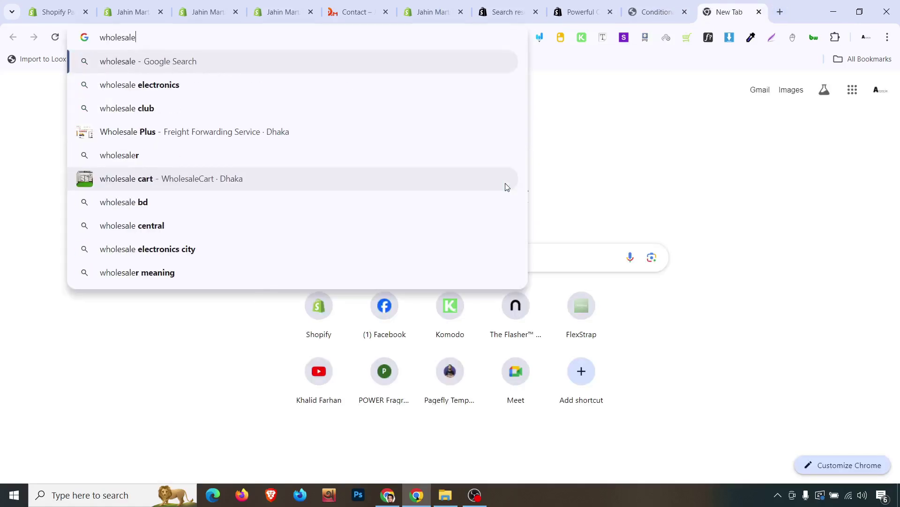
type(" form")
key("Return")
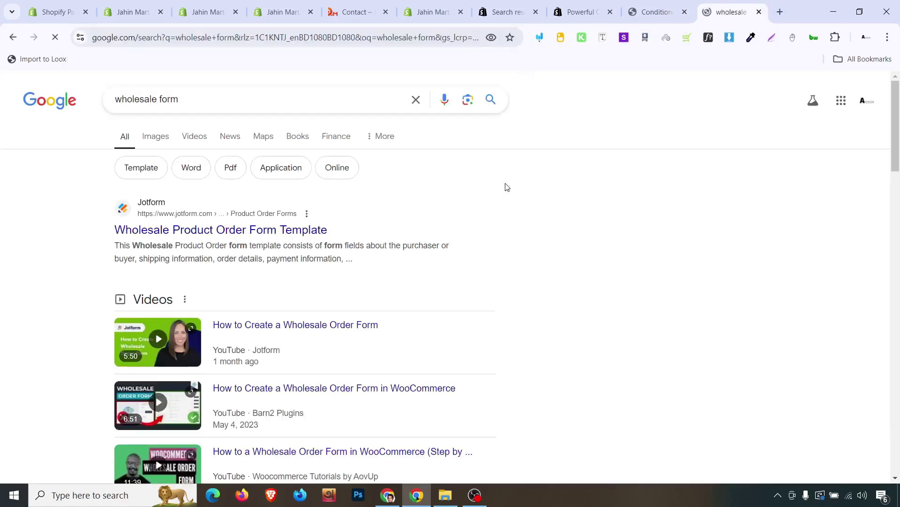
left_click(160, 135)
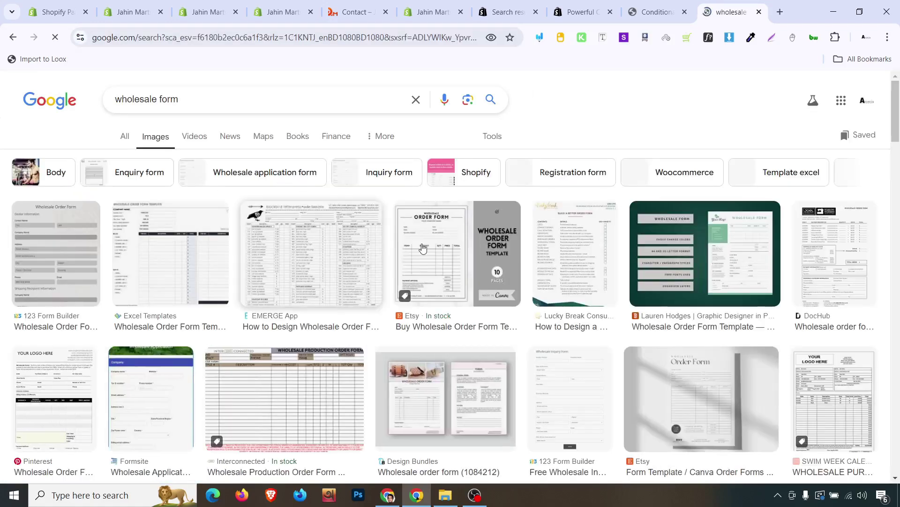
scroll(538, 238, "down", 2)
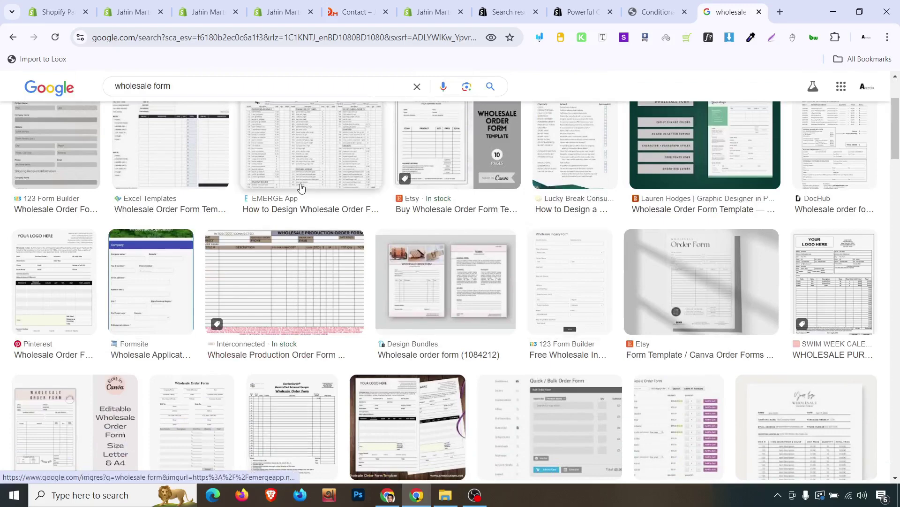
scroll(301, 187, "up", 3)
Step: Open the 123 Form Builder order form image in its own tab
left_click(53, 258)
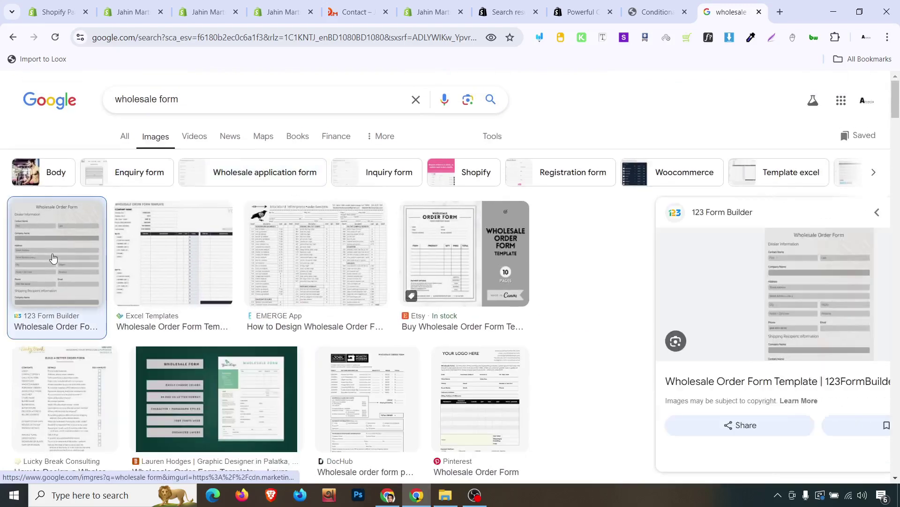
right_click(706, 285)
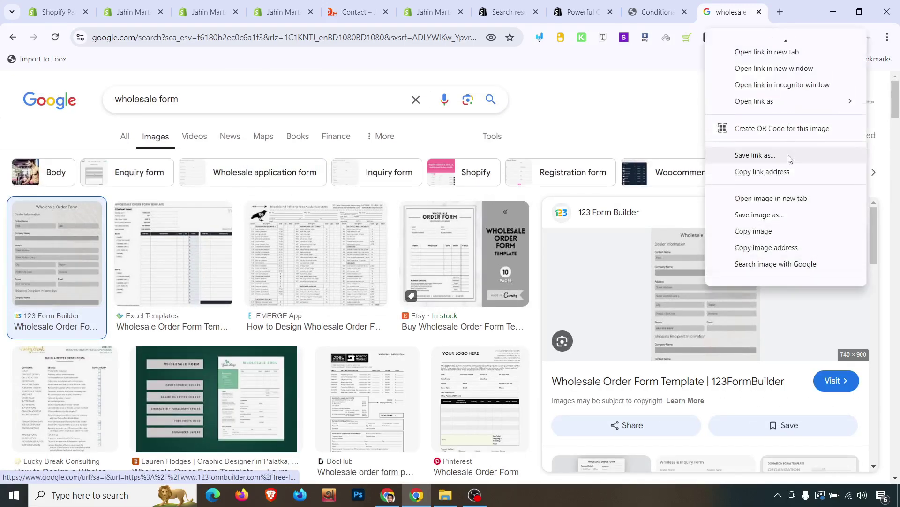
left_click(771, 198)
left_click_drag(737, 11, 501, 7)
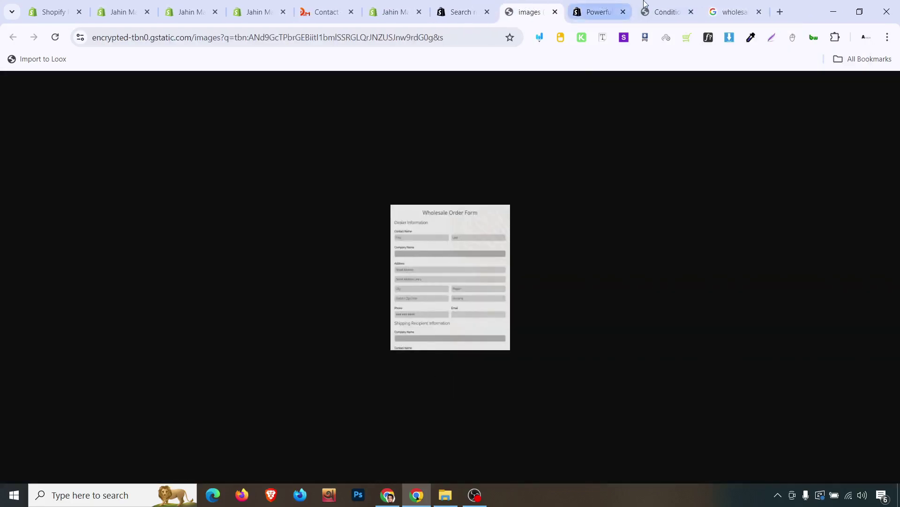
left_click(734, 12)
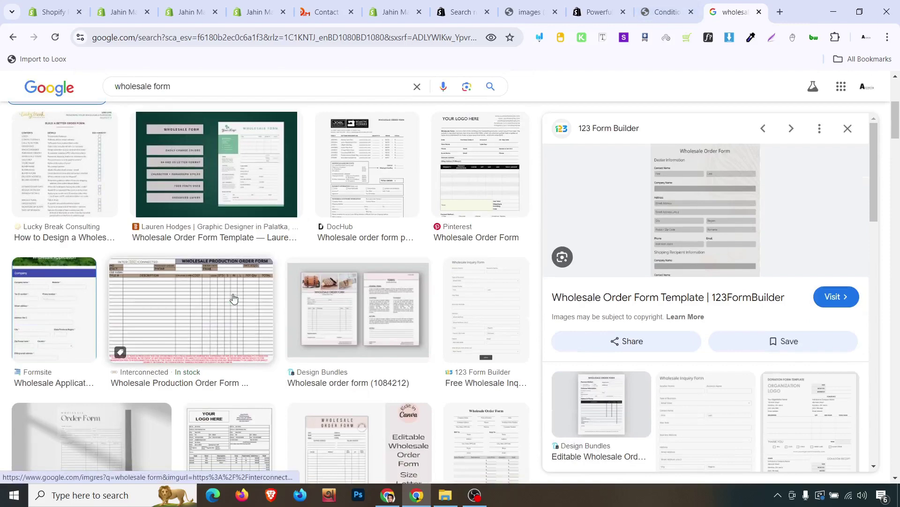
Step: Scroll further through the results and preview the B2BKing bulk order form image
scroll(233, 297, "down", 2)
scroll(233, 297, "down", 2)
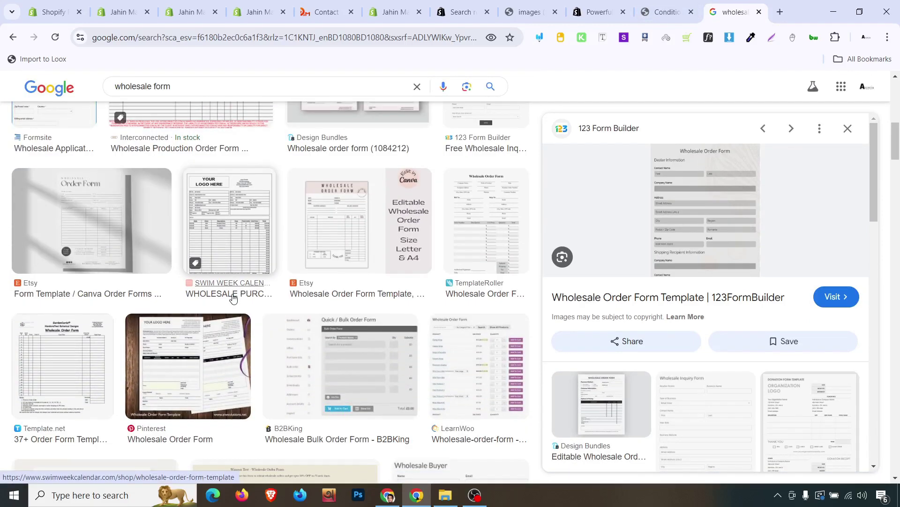
scroll(234, 298, "down", 1)
scroll(313, 277, "down", 1)
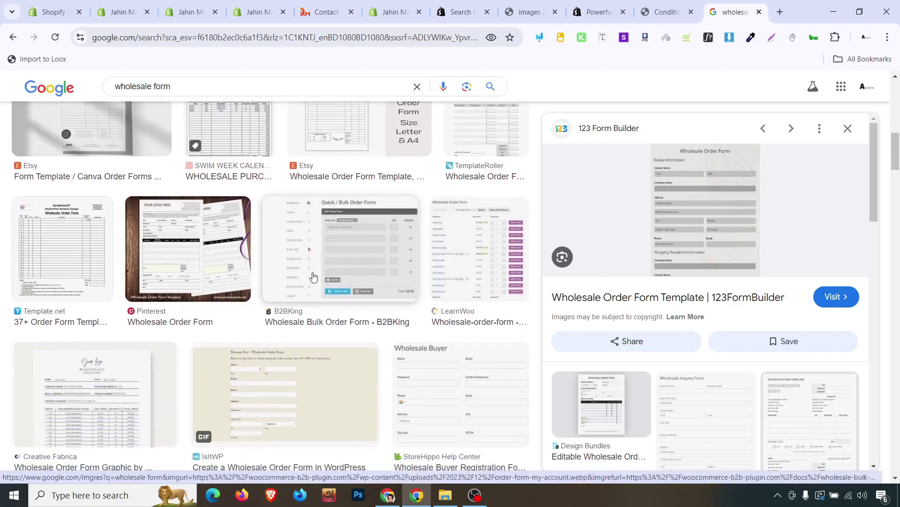
left_click(332, 262)
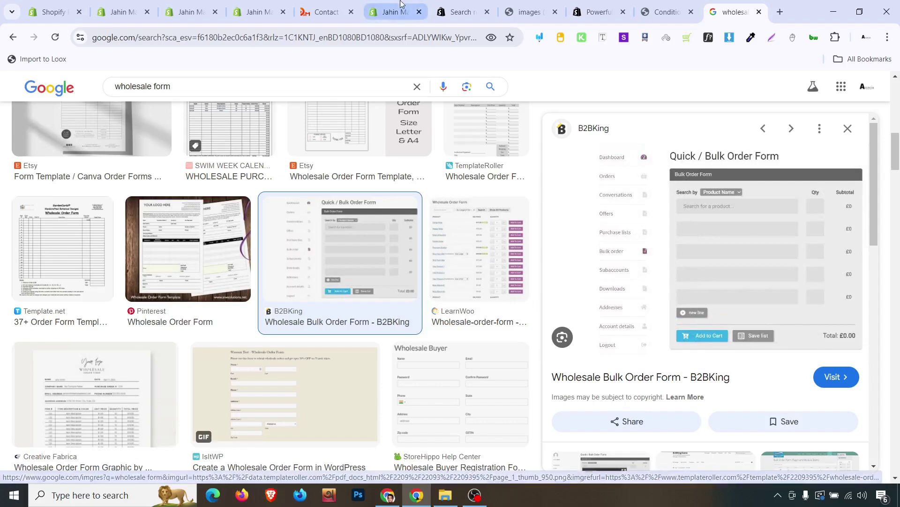
left_click_drag(598, 10, 532, 10)
Step: Install Powerful Form Builder from the store admin's install prompt
left_click(464, 5)
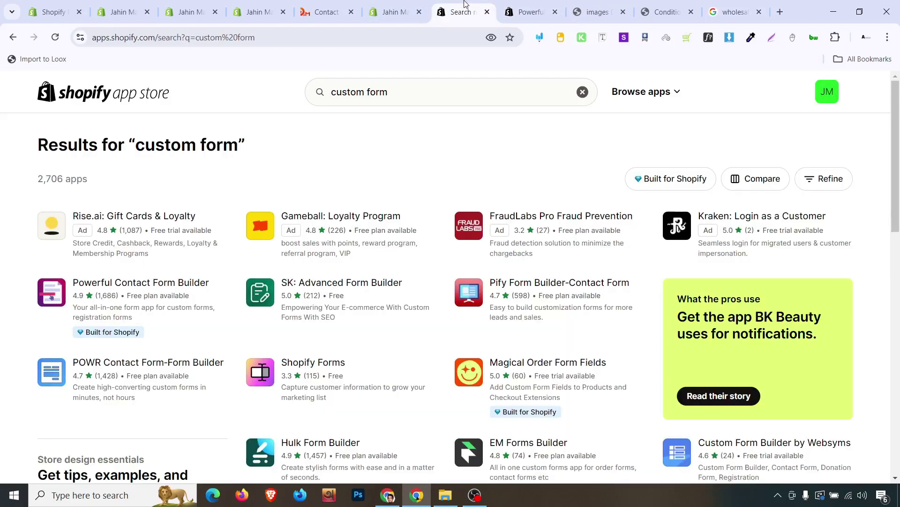
left_click(413, 5)
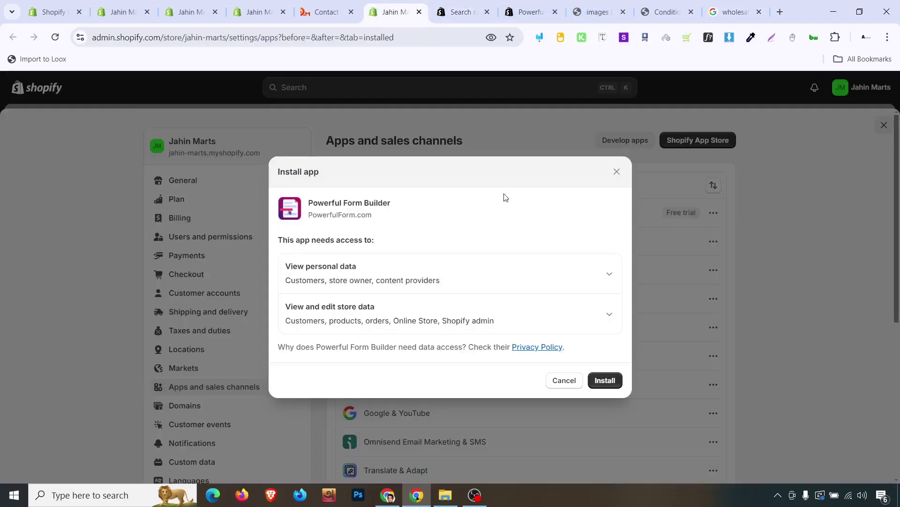
left_click(605, 380)
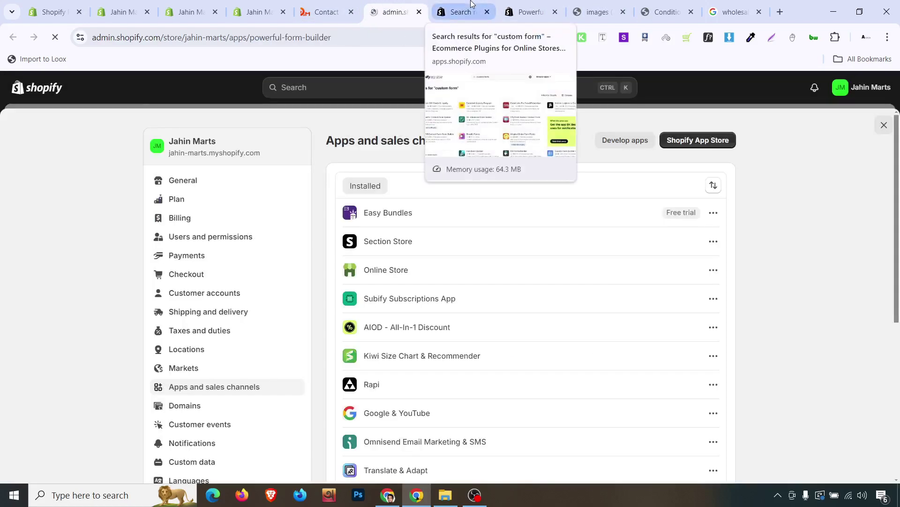
Step: Close the custom form search, listing, order form image and conditions tabs, returning to the admin
left_click(472, 6)
left_click(487, 12)
left_click(487, 12)
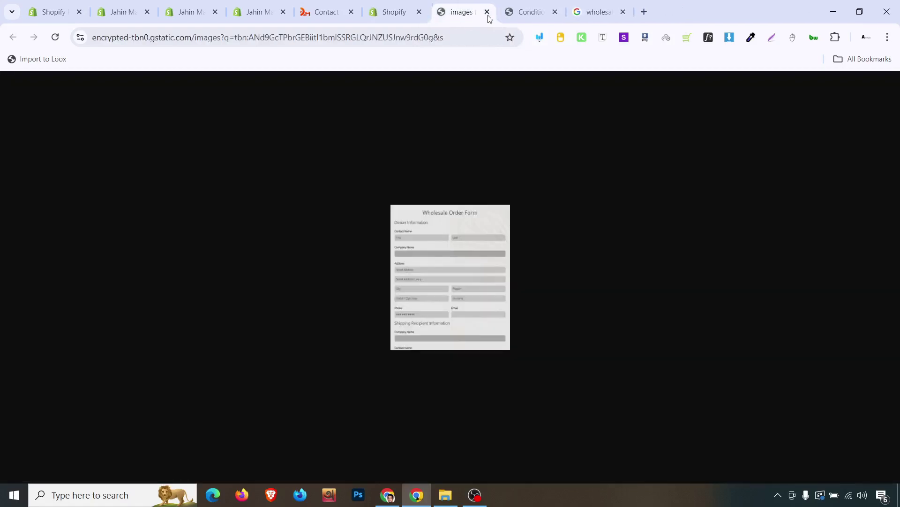
left_click(487, 12)
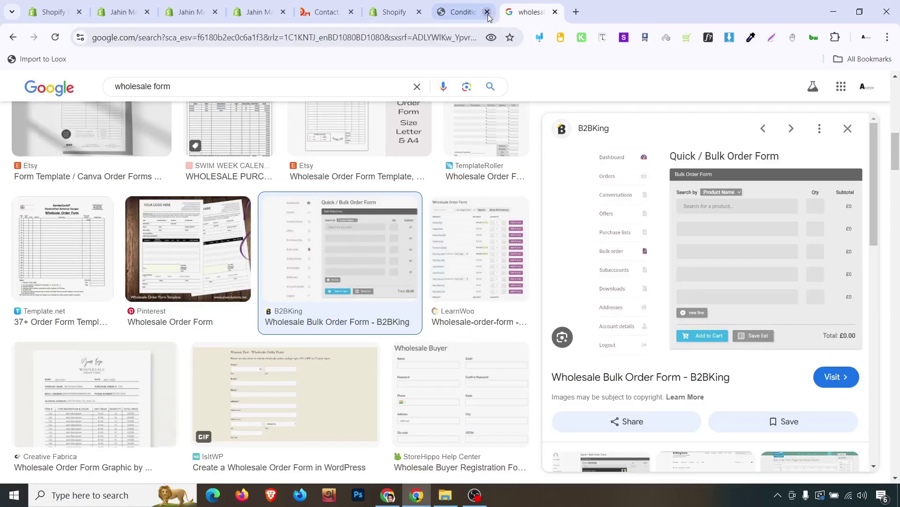
left_click(487, 12)
left_click(394, 12)
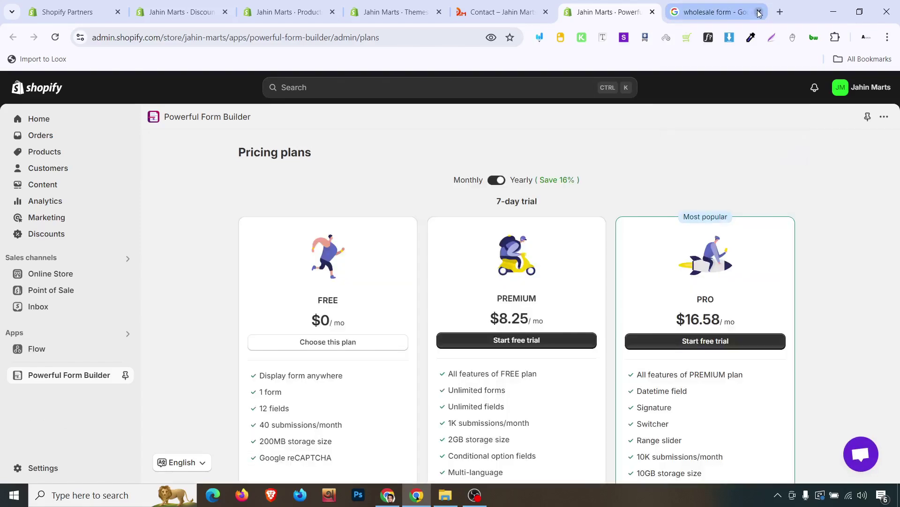
Step: Close the wholesale form search tab and dismiss the support chat popup
left_click(759, 12)
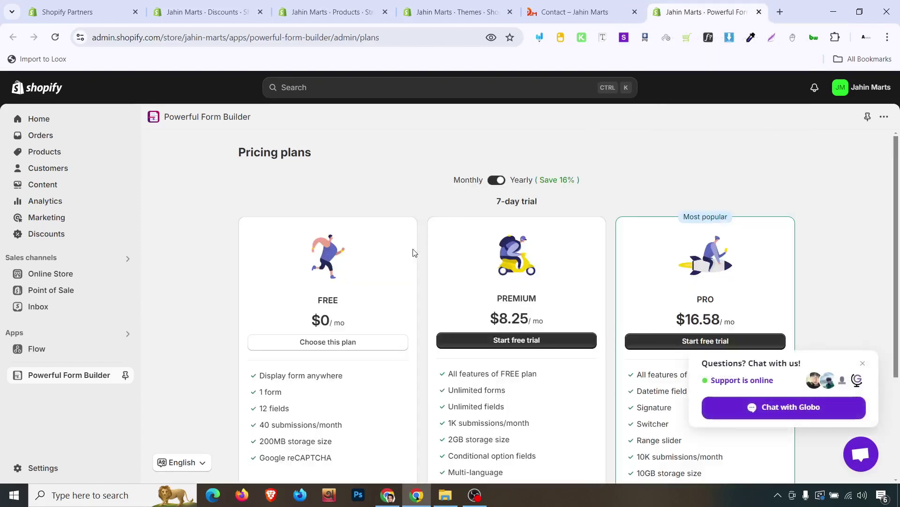
scroll(413, 253, "down", 3)
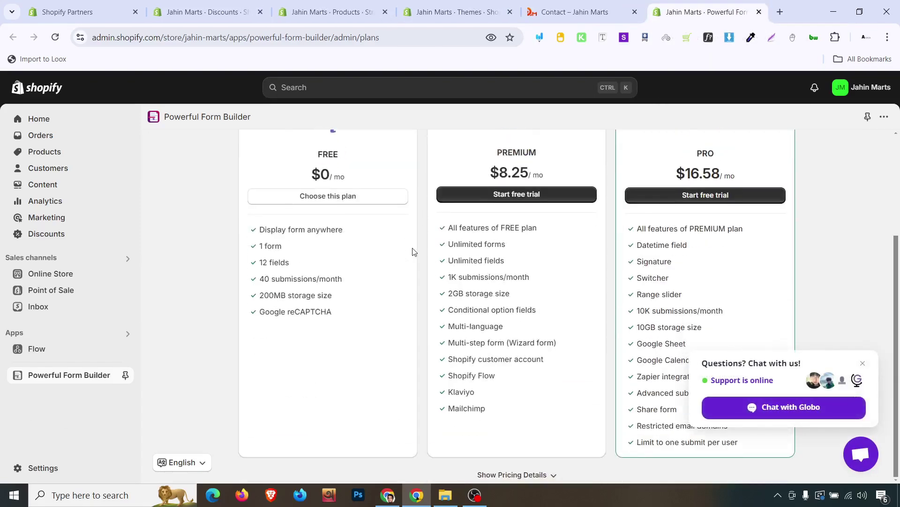
left_click(863, 364)
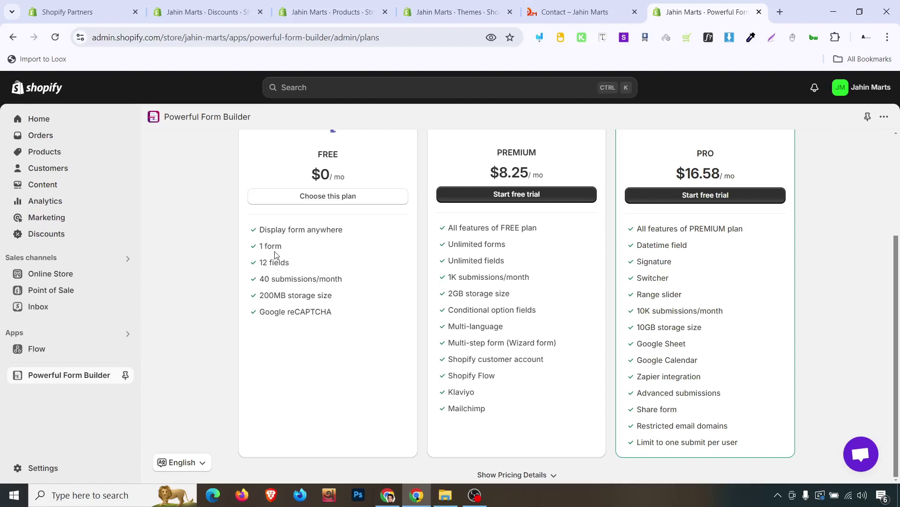
Step: Compare the FREE plan's 40 submissions with premium's 1K, then choose the FREE plan
double_click(266, 278)
left_click(275, 263)
left_click_drag(452, 275, 515, 276)
left_click(523, 275)
scroll(540, 306, "up", 3)
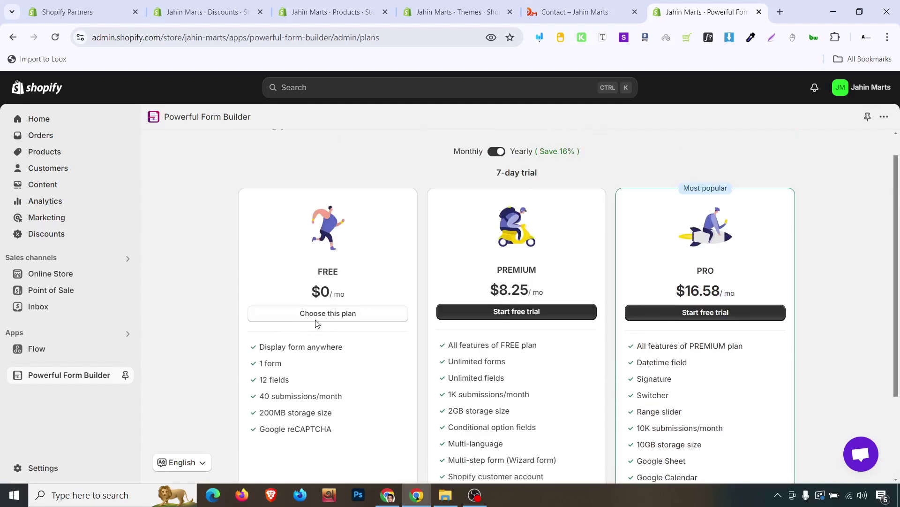
left_click(336, 319)
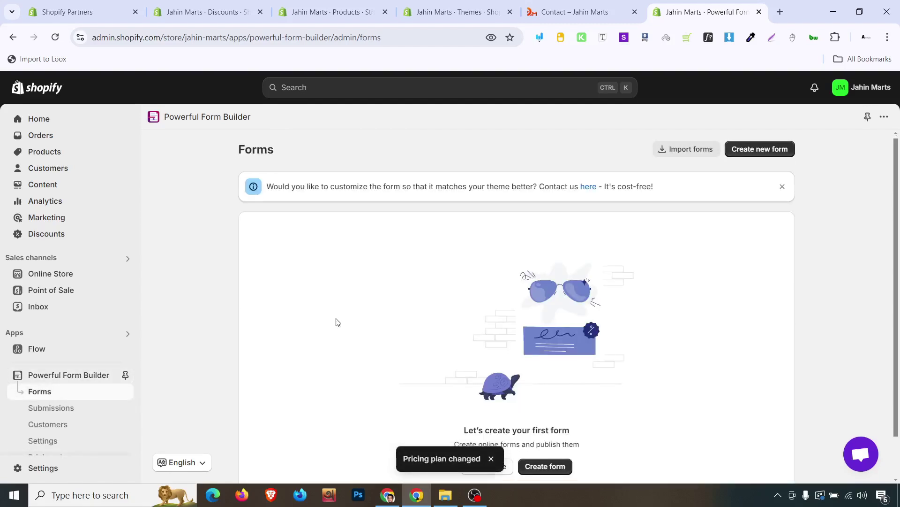
Step: Create a first form and select the Bulk order form template
scroll(338, 322, "down", 1)
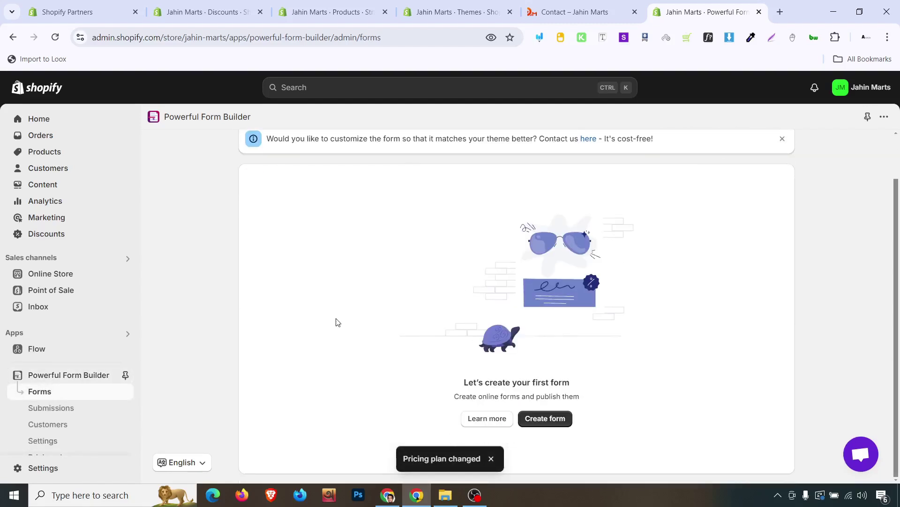
left_click(550, 420)
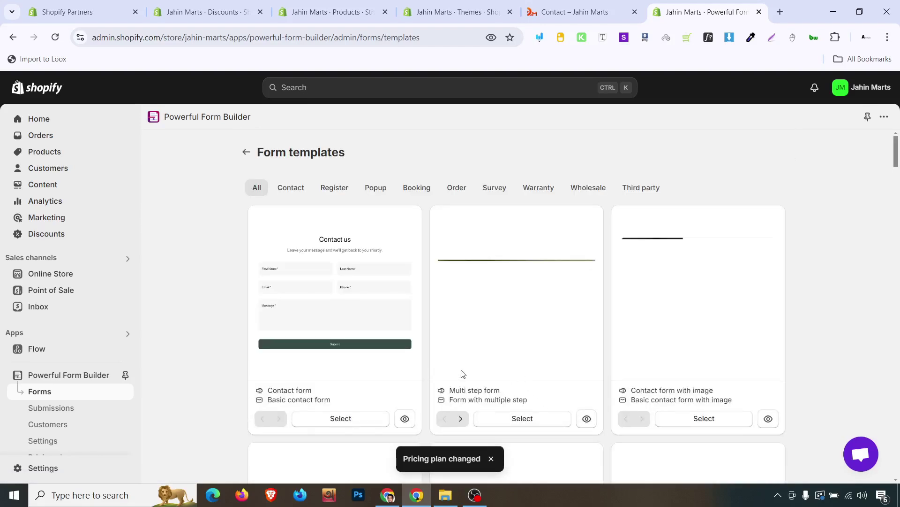
scroll(529, 307, "down", 6)
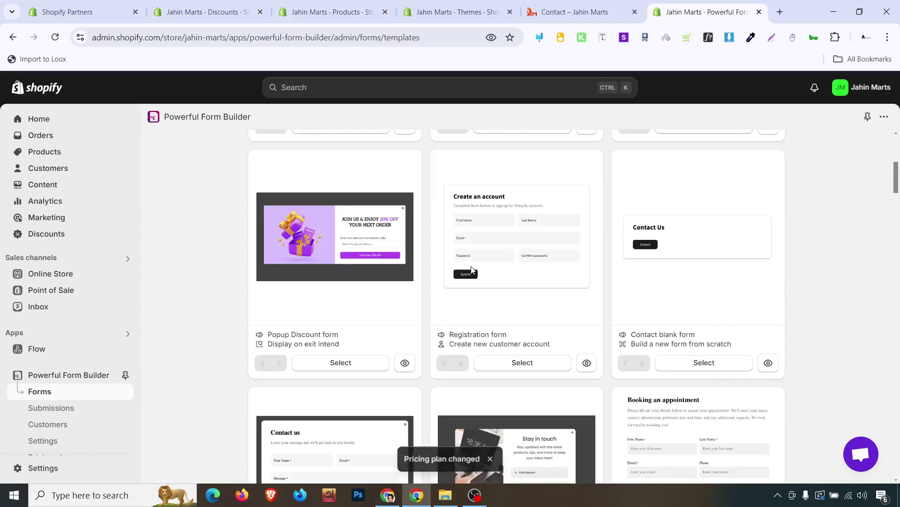
scroll(470, 270, "down", 5)
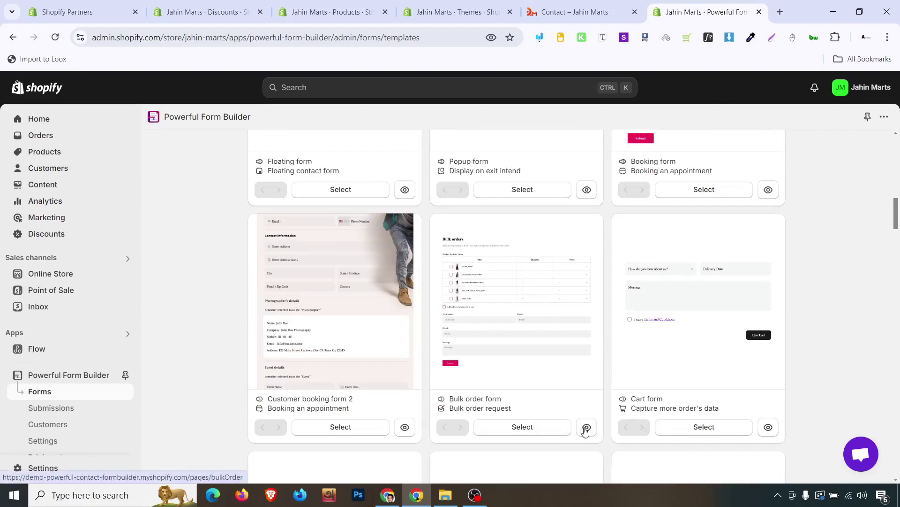
left_click(539, 427)
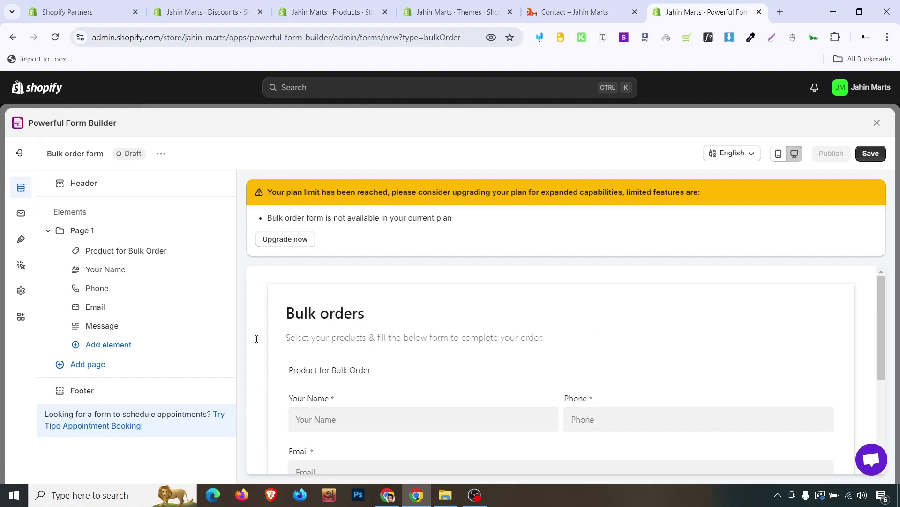
Step: Add an Accept terms checkbox element to the Bulk order form
scroll(333, 339, "down", 3)
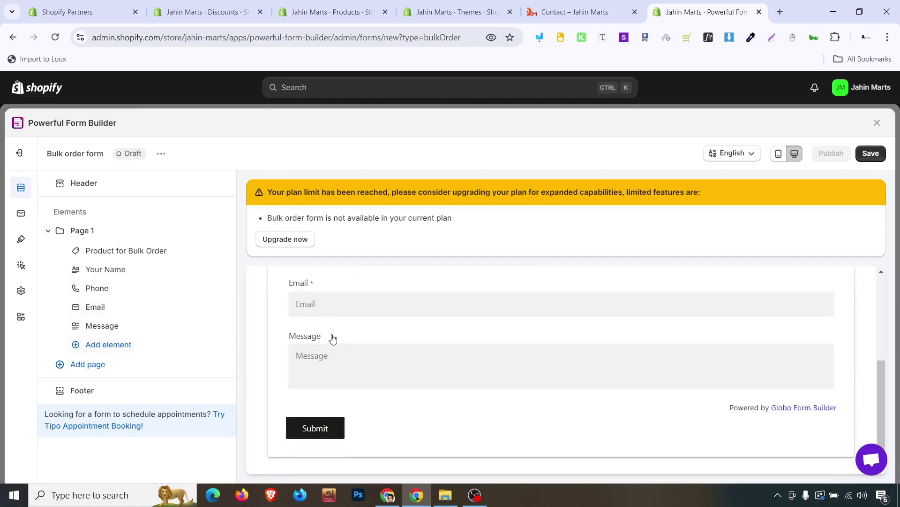
scroll(363, 339, "up", 3)
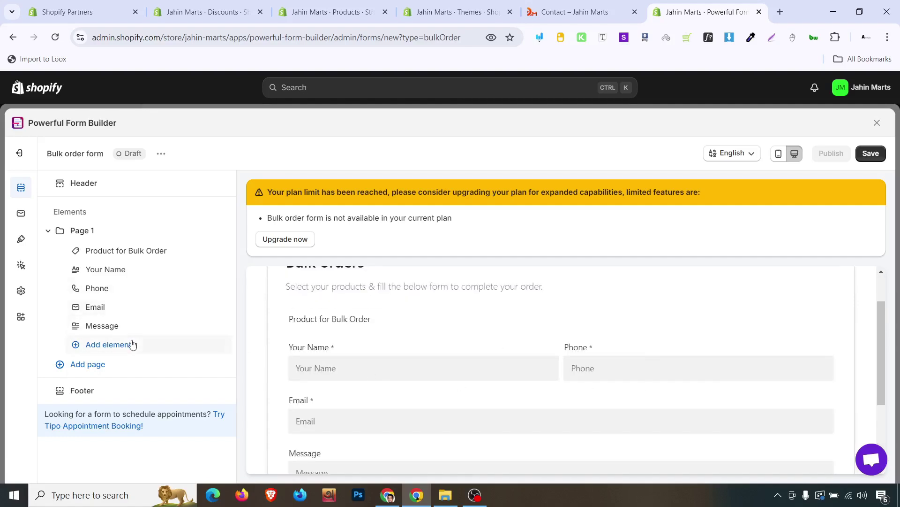
scroll(376, 347, "down", 3)
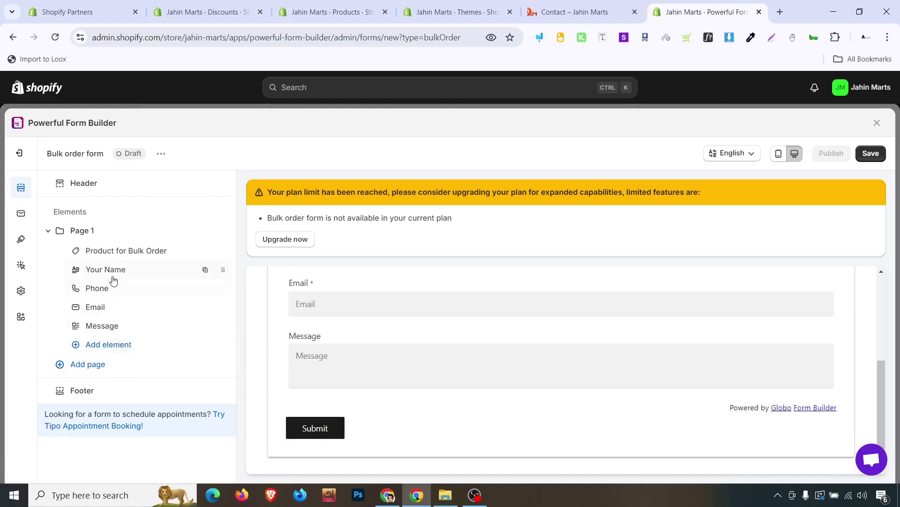
left_click(121, 345)
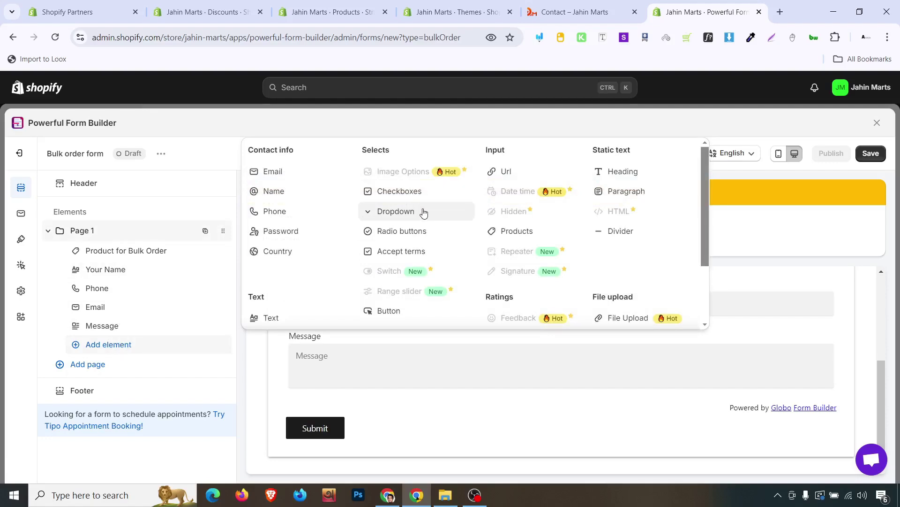
left_click(419, 254)
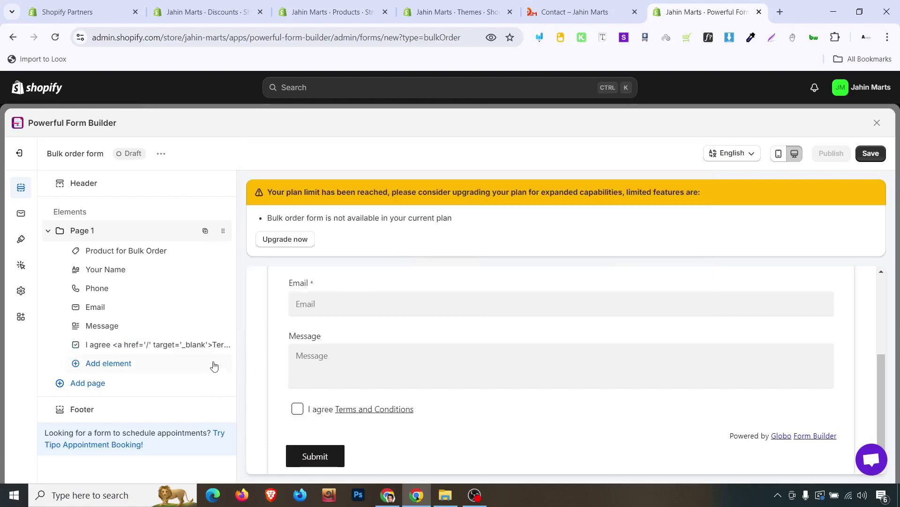
Step: Make the terms checkbox ticked by default and required, at 50% column width
left_click(140, 345)
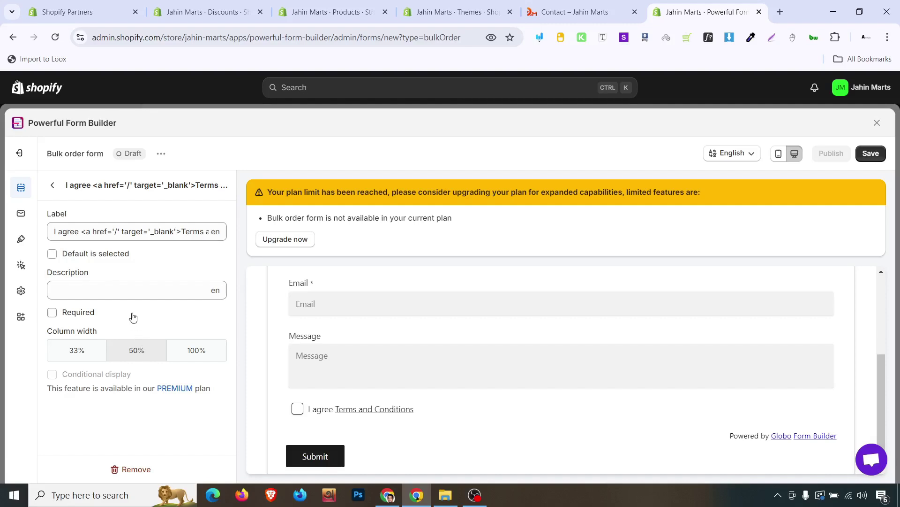
left_click(116, 260)
left_click(170, 354)
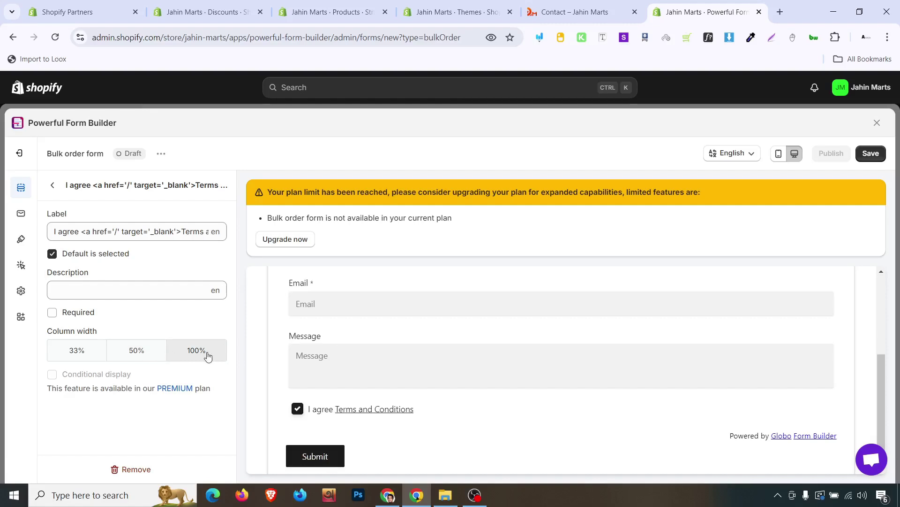
left_click(139, 351)
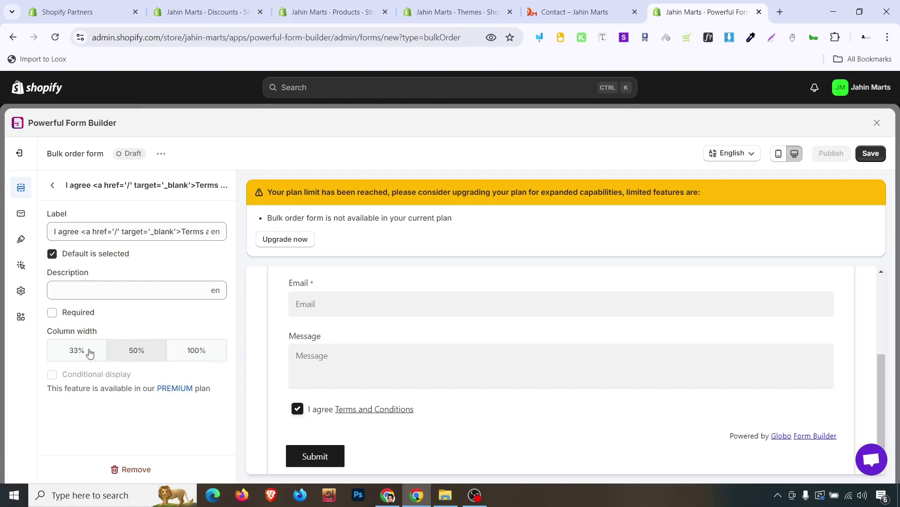
left_click(85, 351)
left_click(132, 355)
left_click(73, 312)
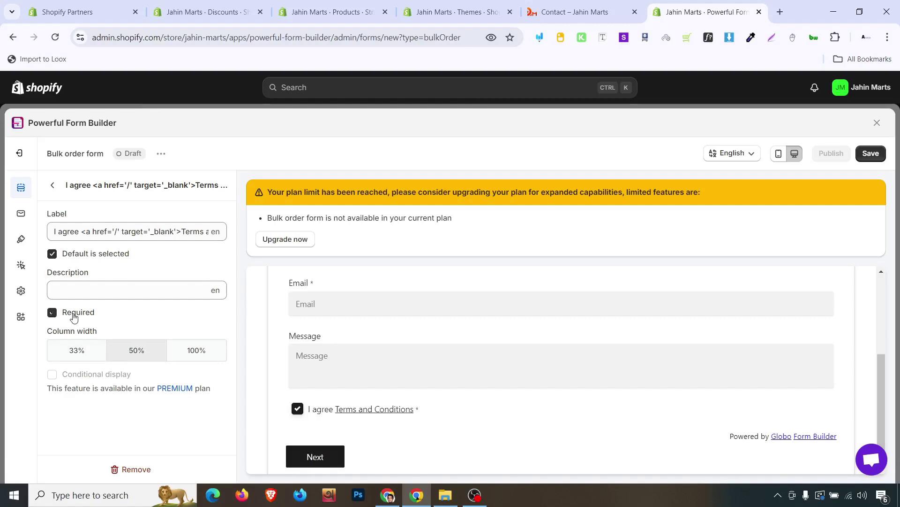
left_click(53, 185)
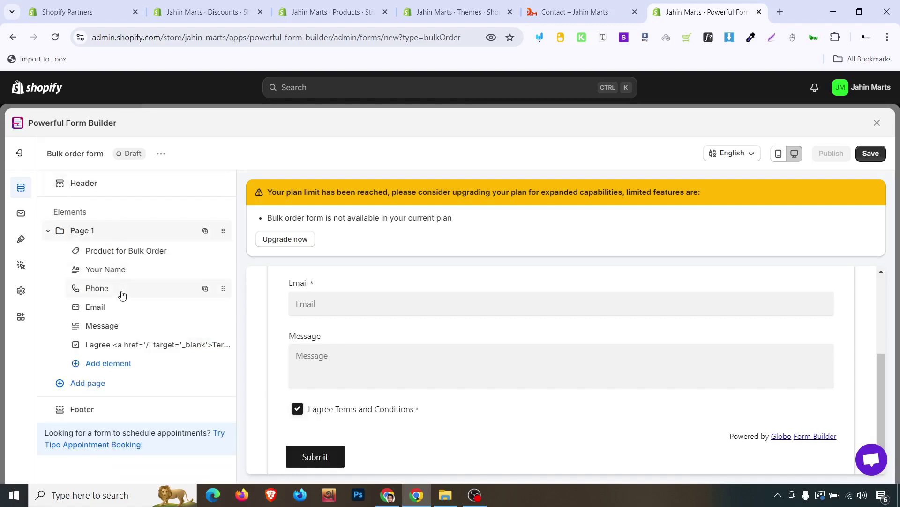
scroll(390, 306, "up", 4)
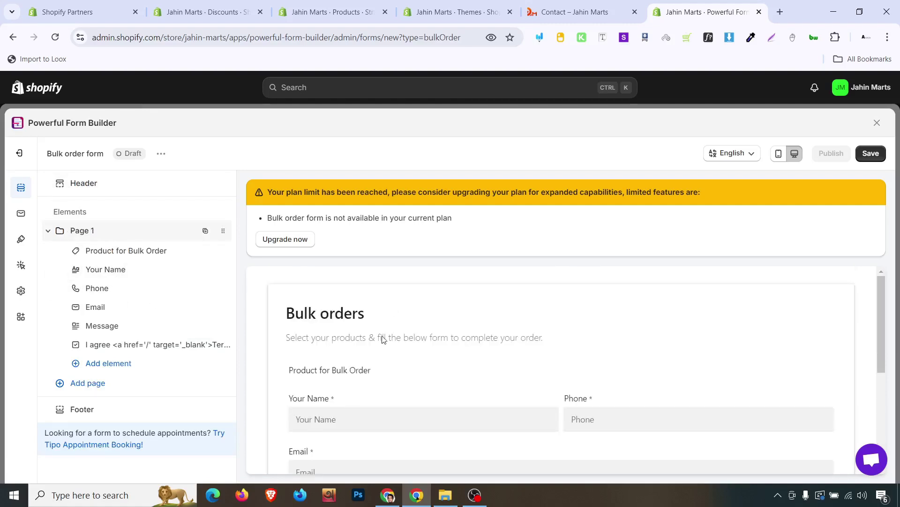
Step: Toggle Your Name's Hide label on and back off, keeping the label visible
scroll(337, 408, "down", 1)
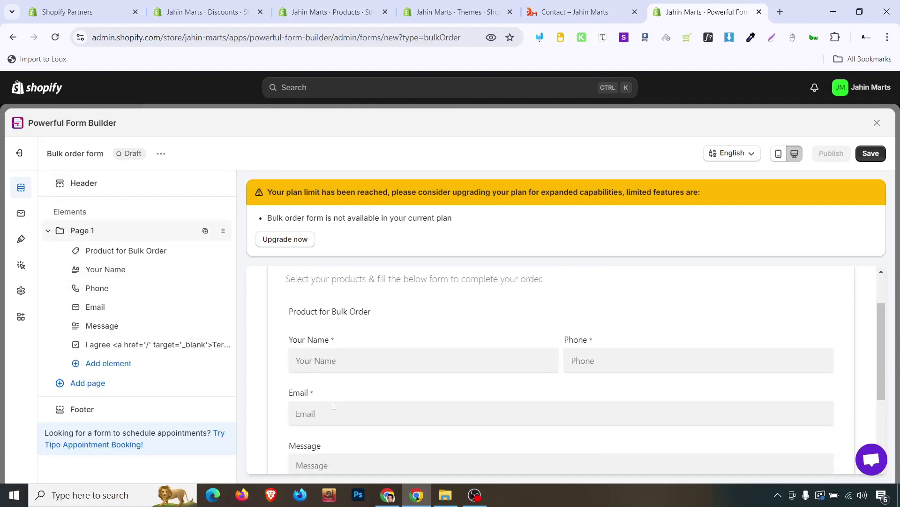
left_click(140, 275)
left_click_drag(98, 272, 52, 272)
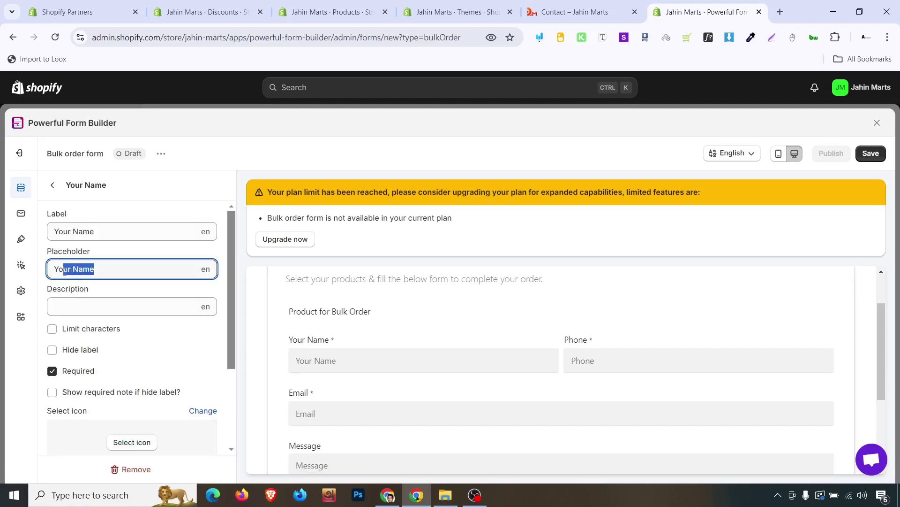
left_click(136, 352)
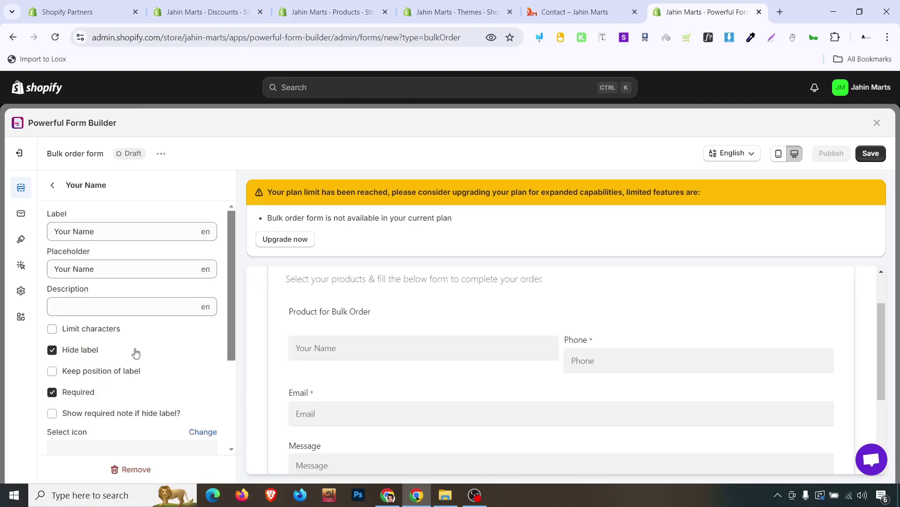
left_click(94, 356)
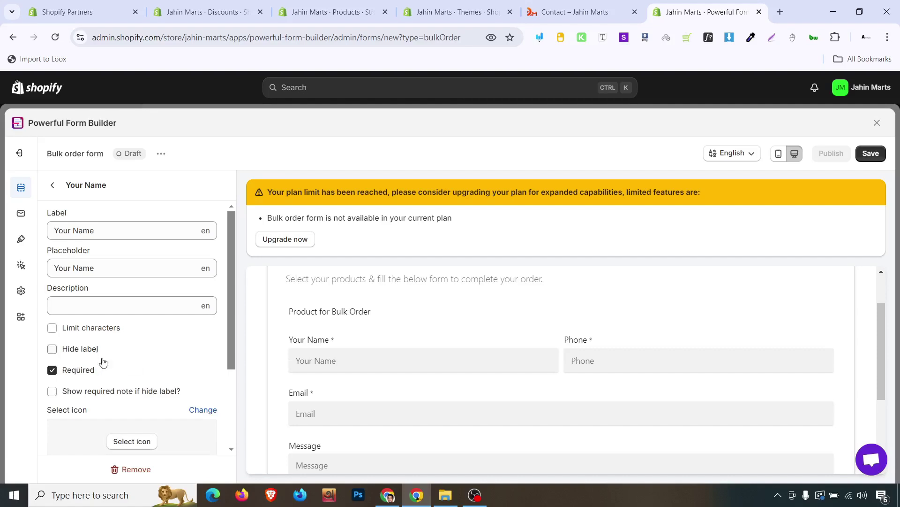
scroll(105, 365, "down", 1)
scroll(131, 390, "down", 1)
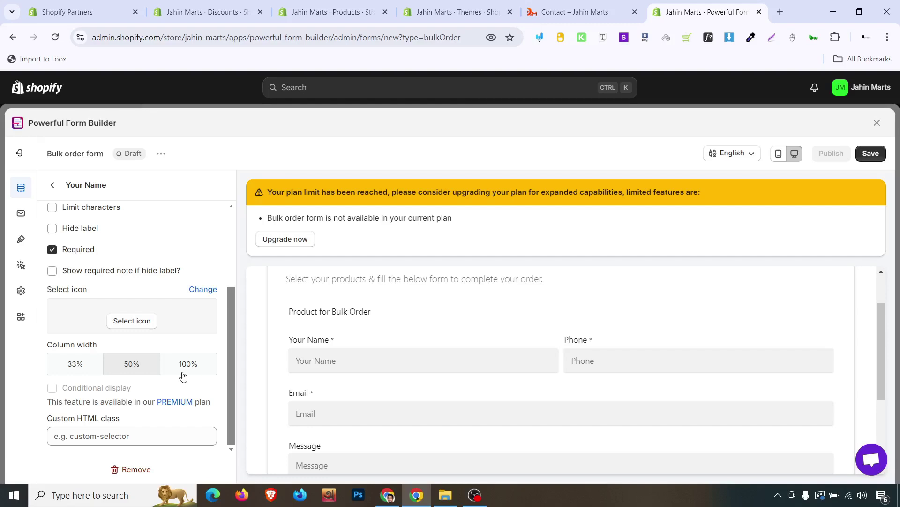
left_click(52, 185)
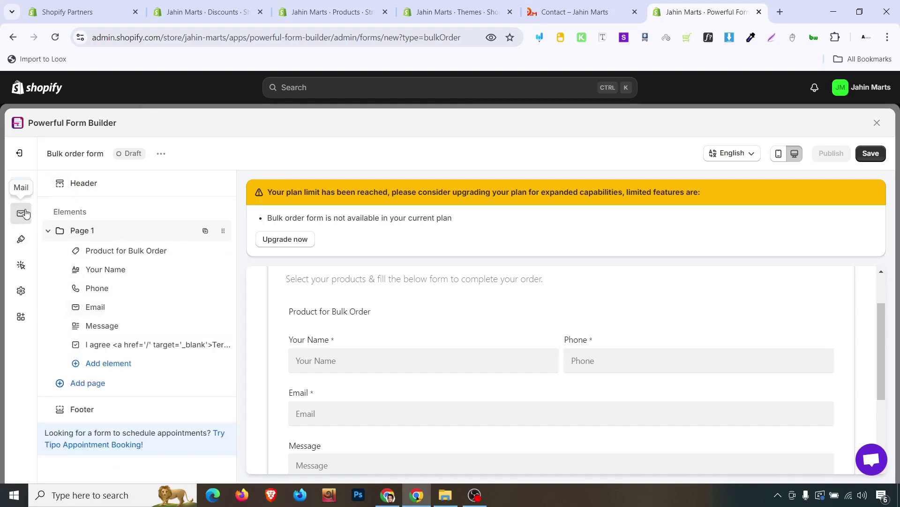
Step: Look through the Add element list without adding anything, then save the form
left_click(112, 364)
scroll(359, 255, "down", 2)
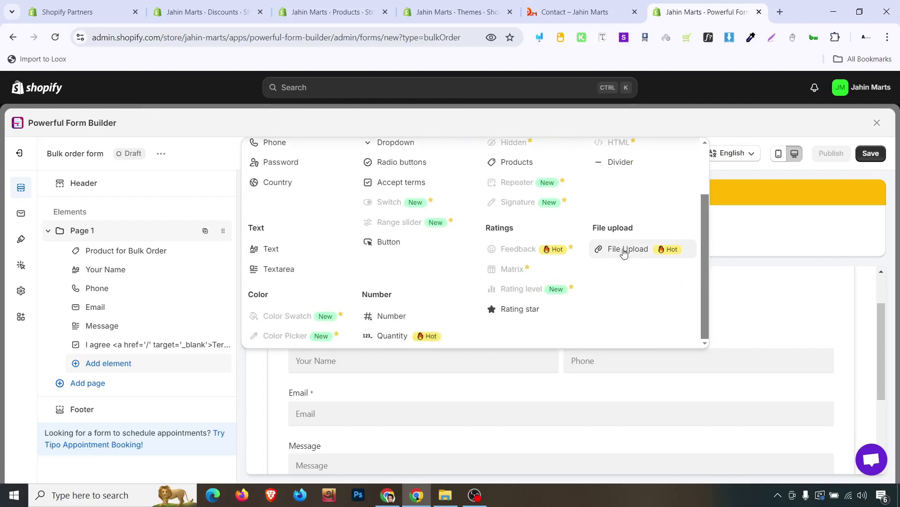
scroll(424, 321, "up", 2)
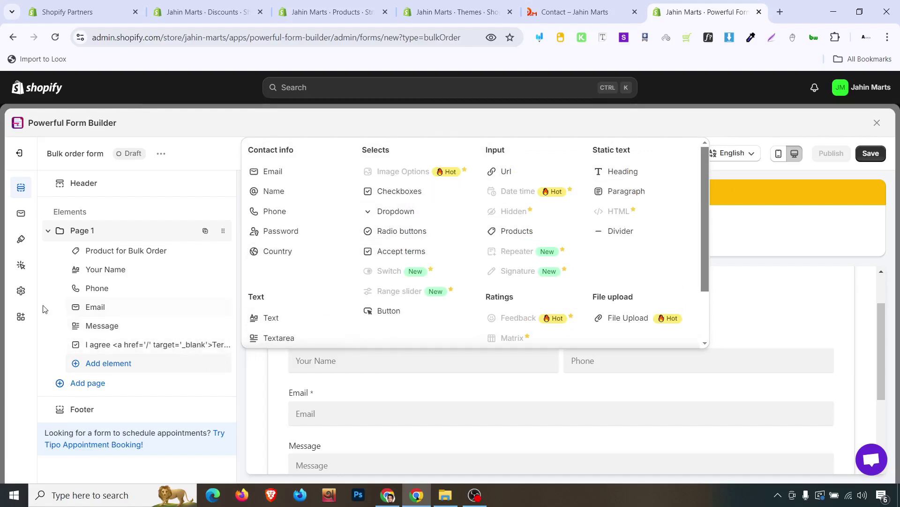
left_click(55, 307)
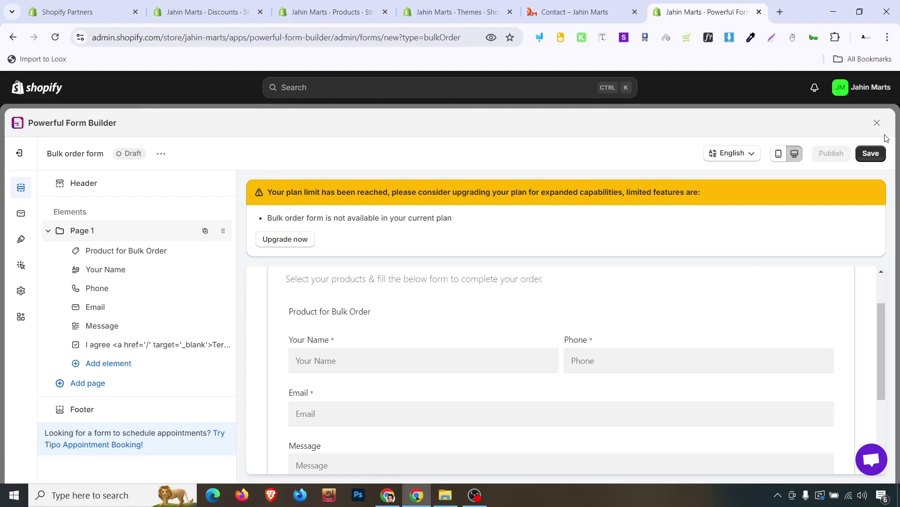
left_click(872, 153)
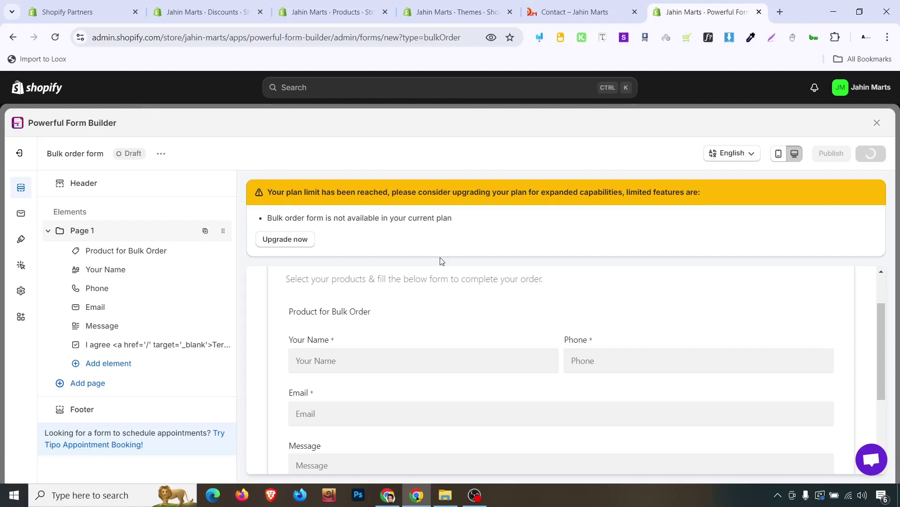
Step: Browse the active bulk order form's integrations list, then return to its Elements fields
scroll(452, 277, "down", 3)
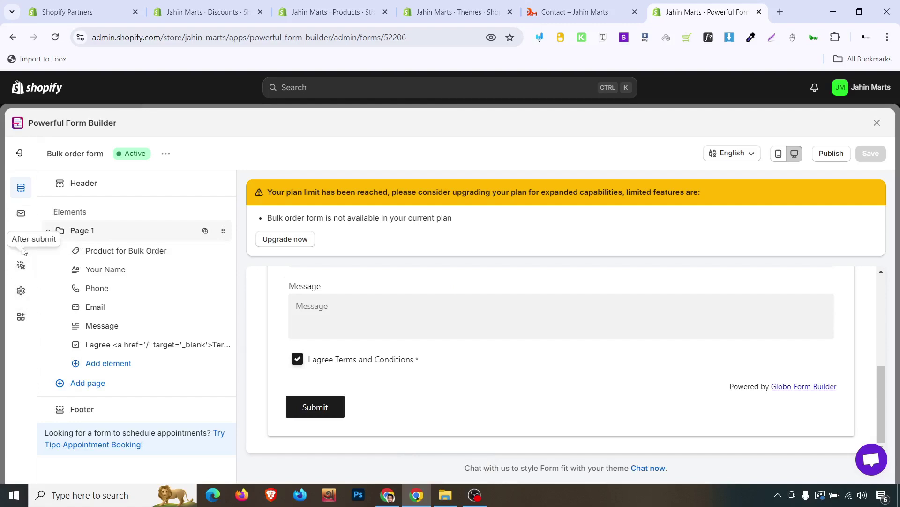
left_click(22, 316)
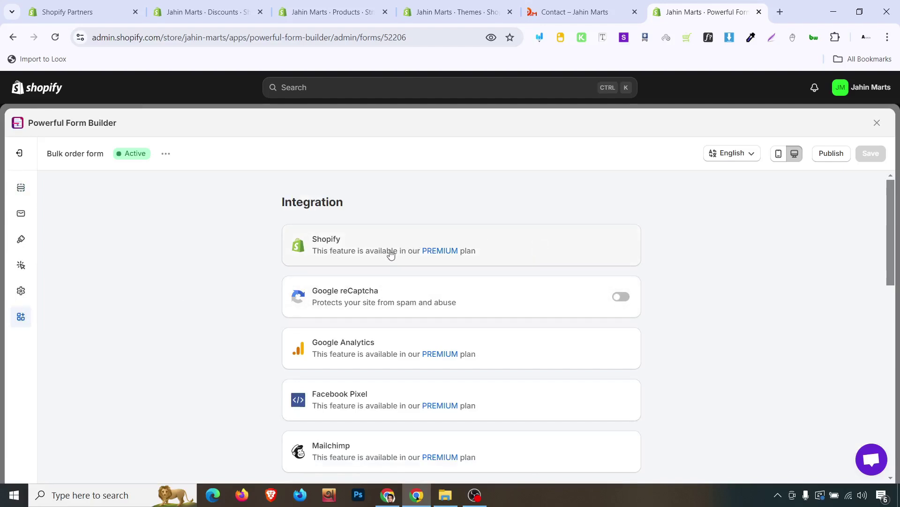
scroll(378, 258, "down", 5)
scroll(378, 259, "up", 6)
scroll(382, 258, "down", 5)
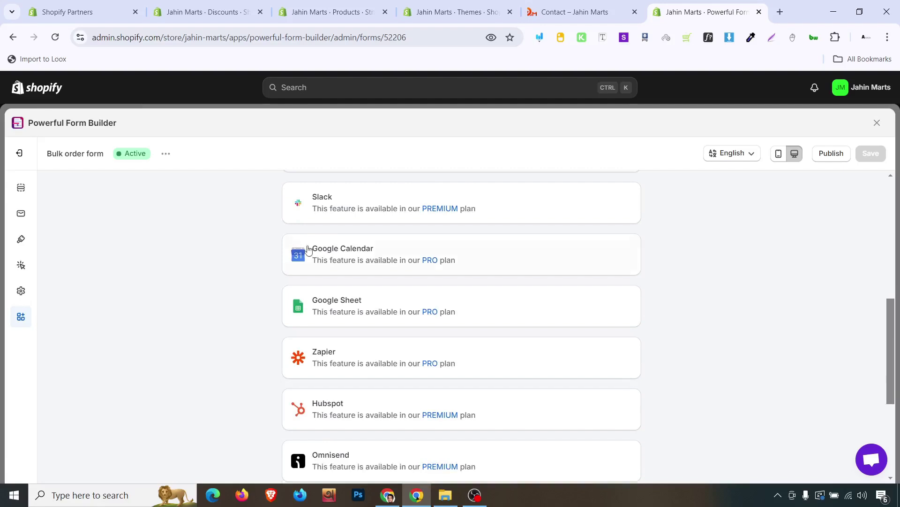
left_click(20, 186)
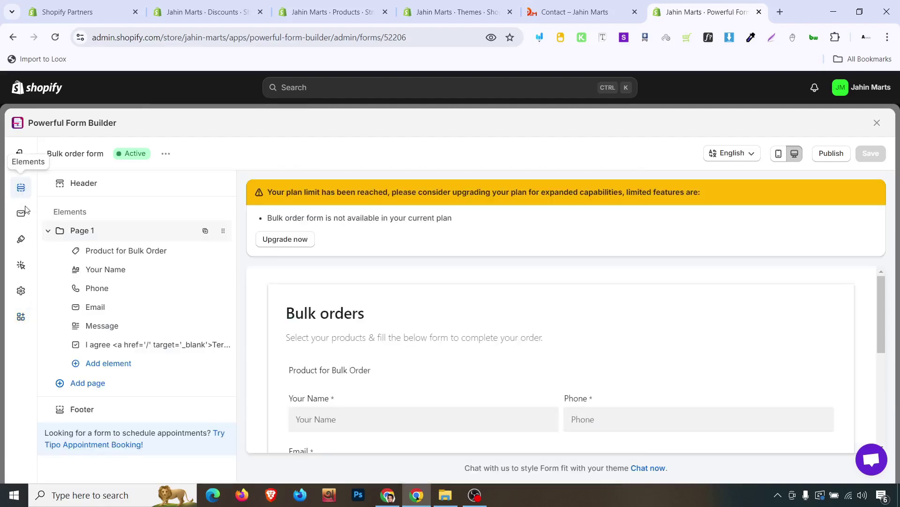
Step: Check the bulk order form's extra options menu without changing anything
scroll(509, 321, "down", 5)
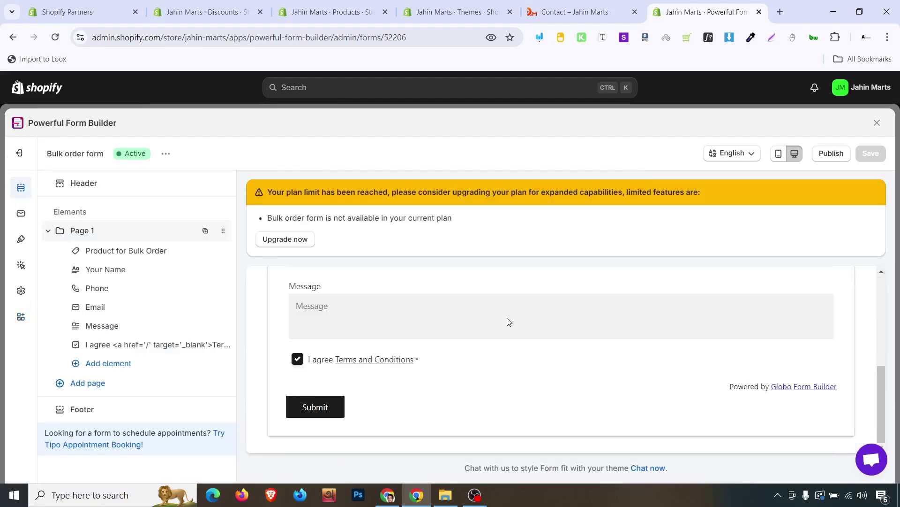
scroll(506, 318, "up", 5)
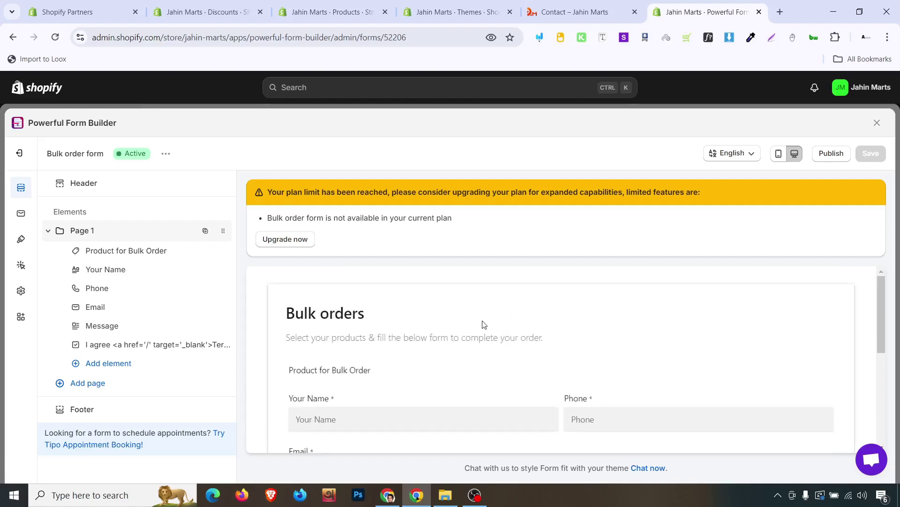
left_click(165, 156)
left_click(597, 140)
Step: Start publishing the form to the live Dawn theme with Pages as the page type
left_click(832, 155)
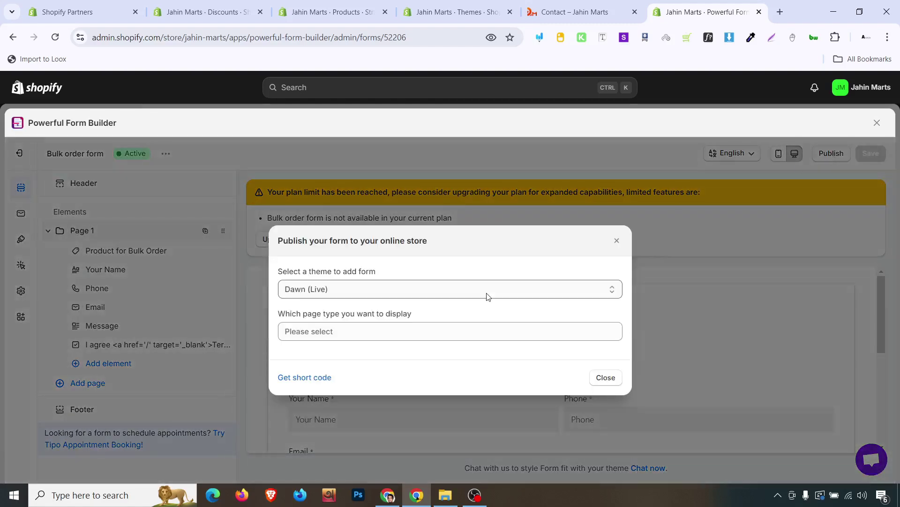
left_click(364, 327)
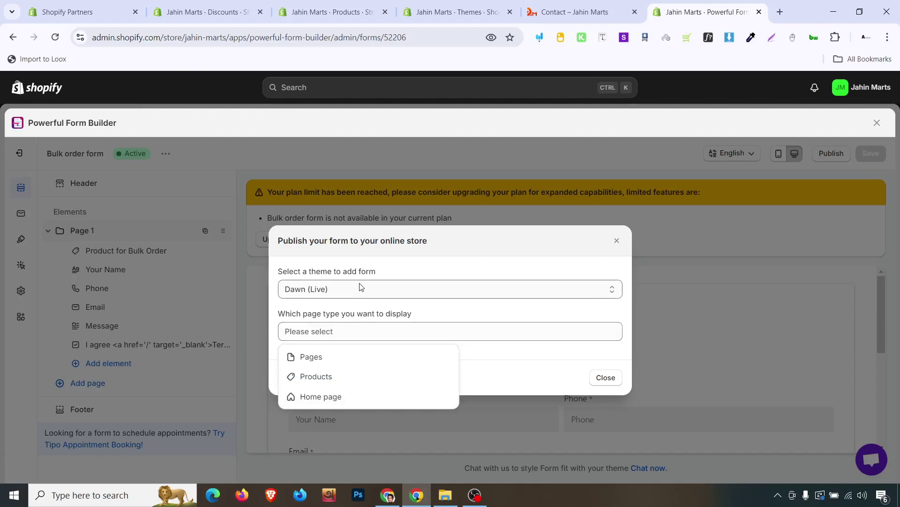
left_click(362, 287)
left_click(361, 287)
left_click(366, 328)
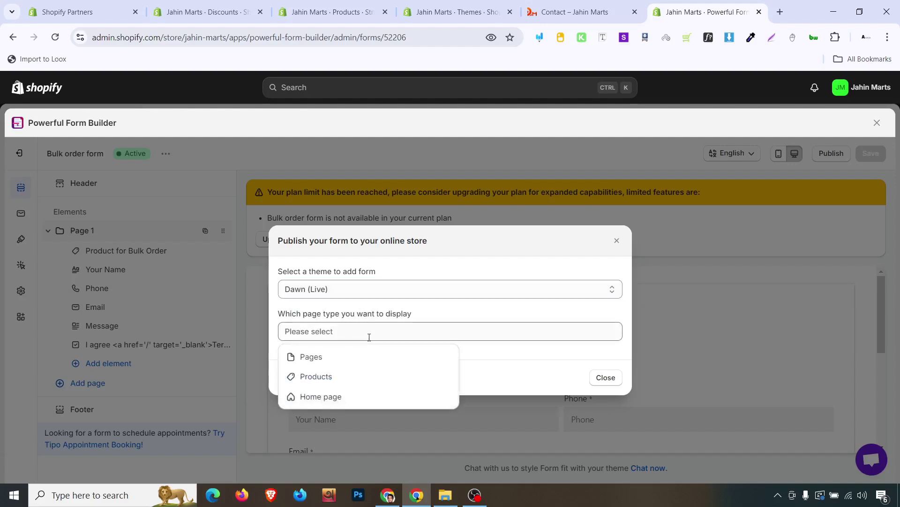
left_click(354, 358)
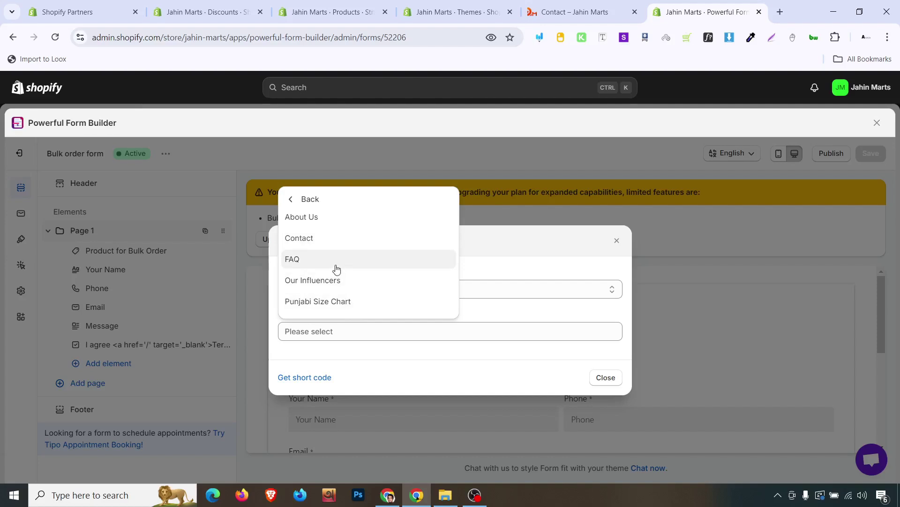
left_click(308, 3)
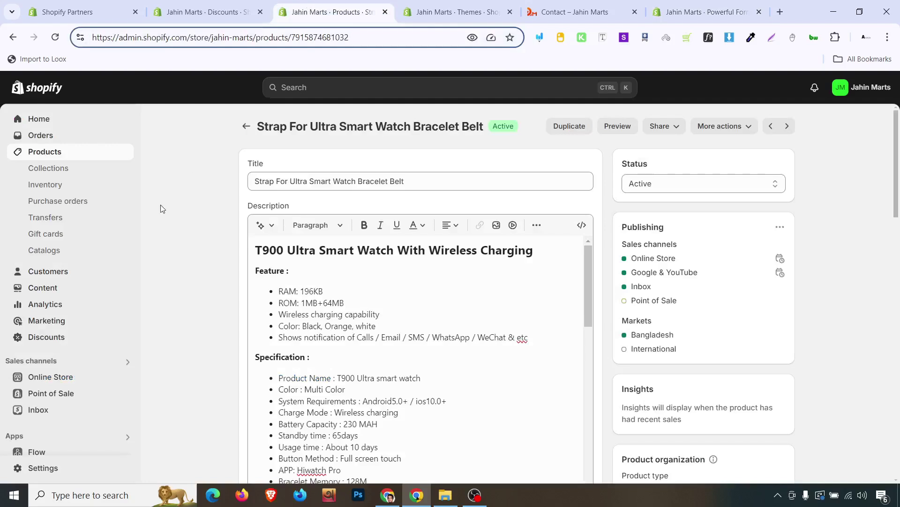
Step: Go to the Online Store's Pages list in the Shopify admin
left_click(88, 382)
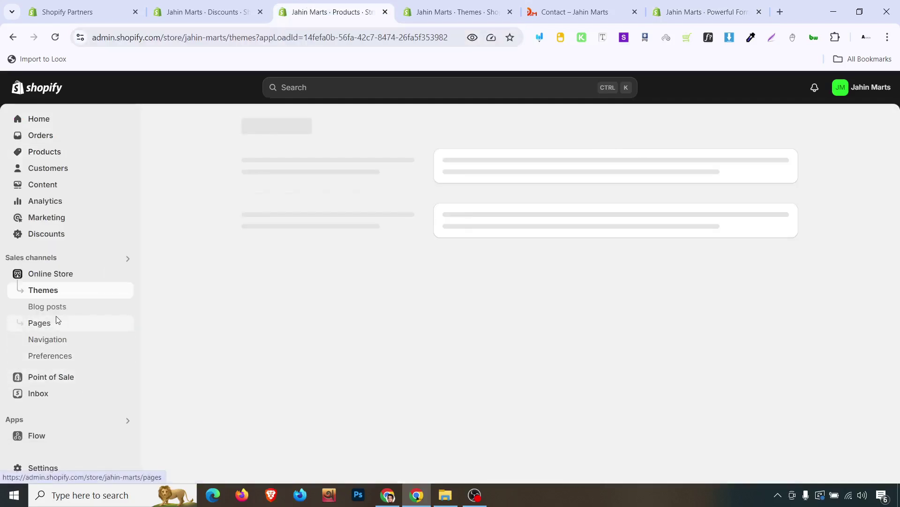
left_click(57, 324)
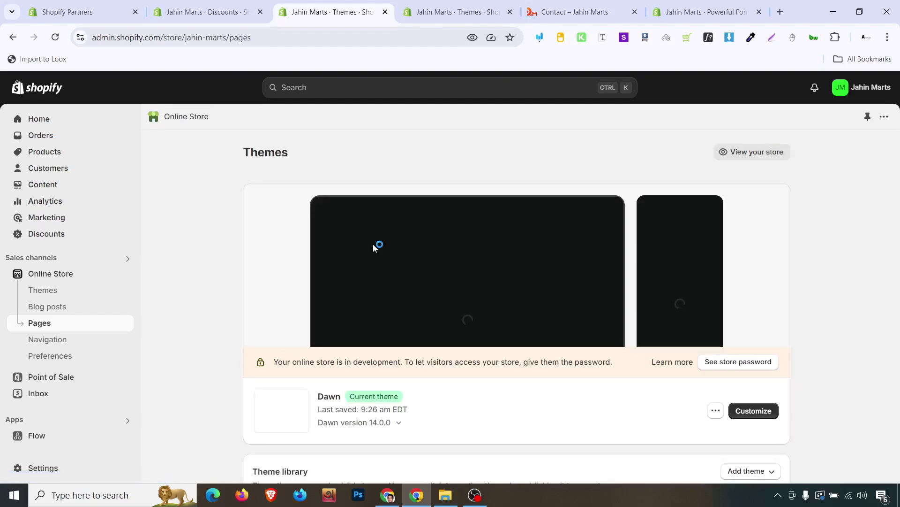
scroll(747, 360, "down", 1)
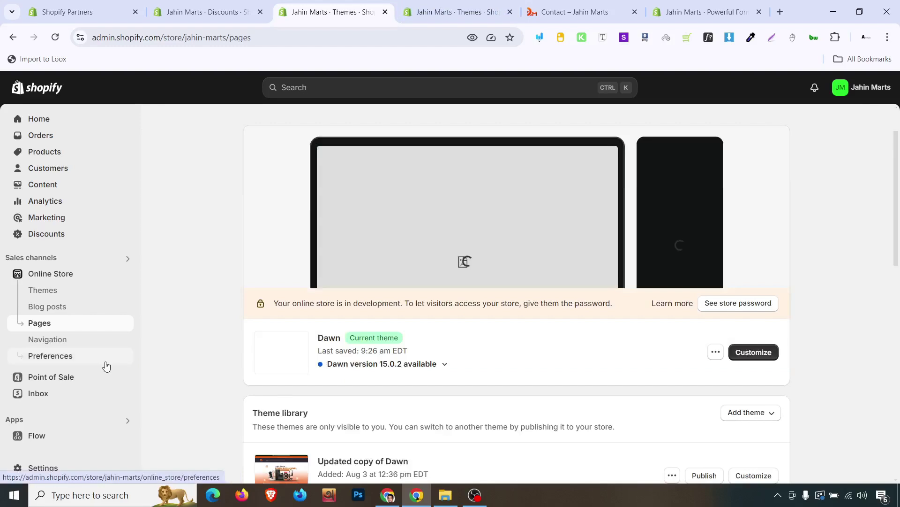
scroll(107, 366, "down", 2)
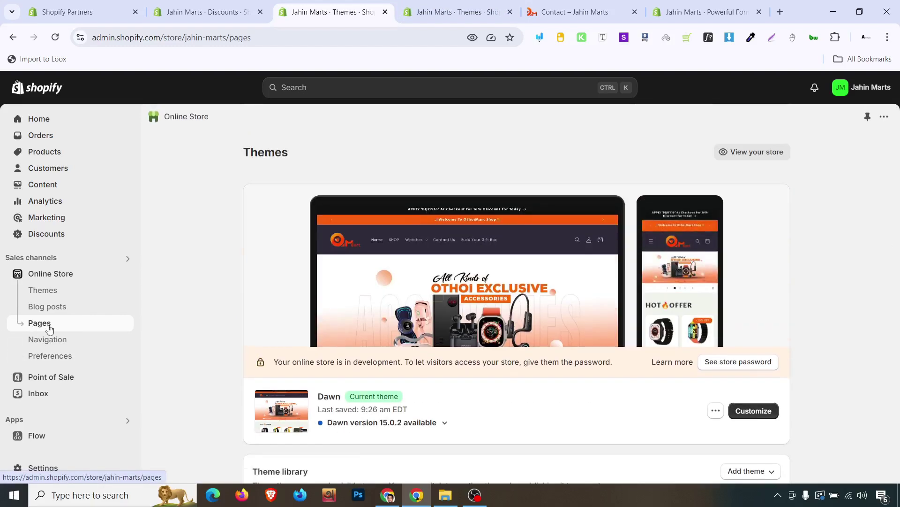
left_click(39, 310)
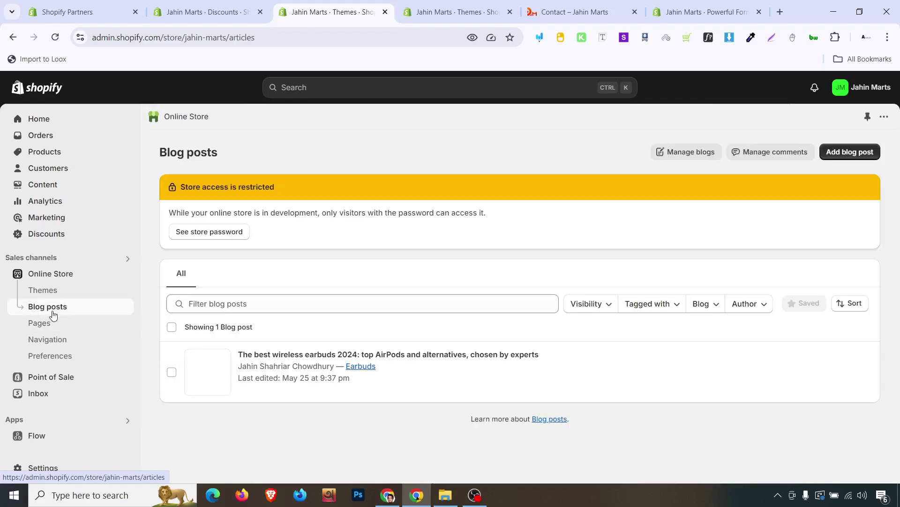
left_click(63, 326)
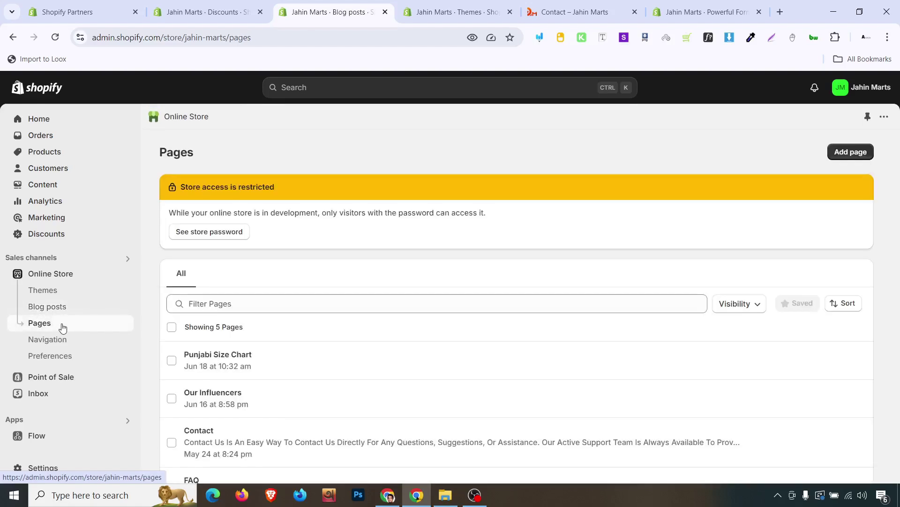
left_click(67, 307)
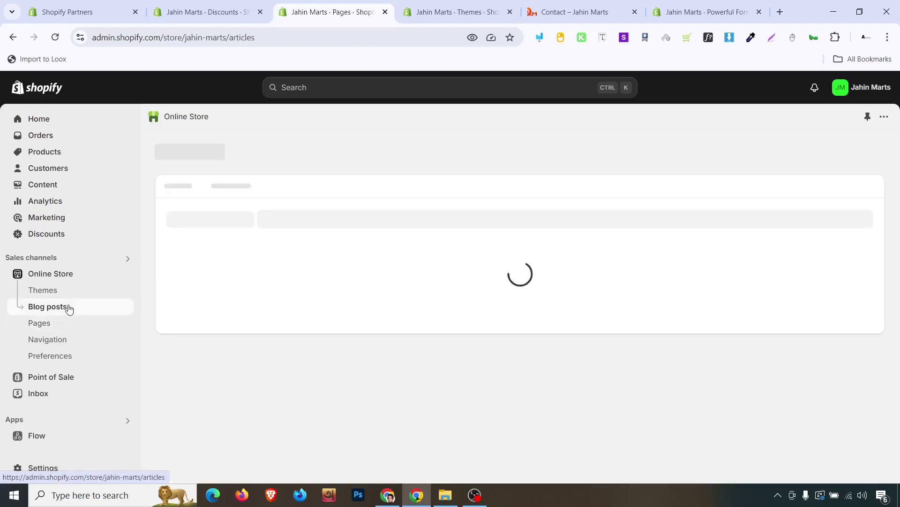
left_click(72, 327)
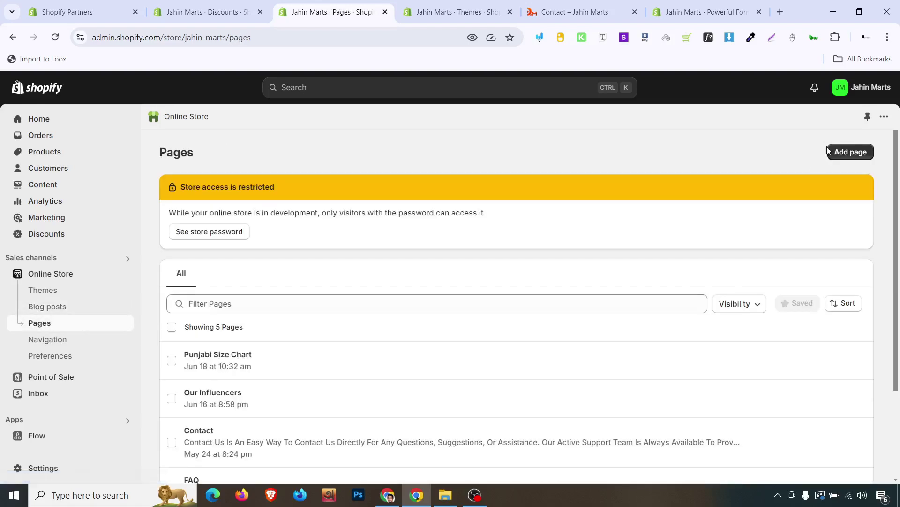
Step: Add a new store page titled 'WholeSale Inquiry' and save it
left_click(844, 153)
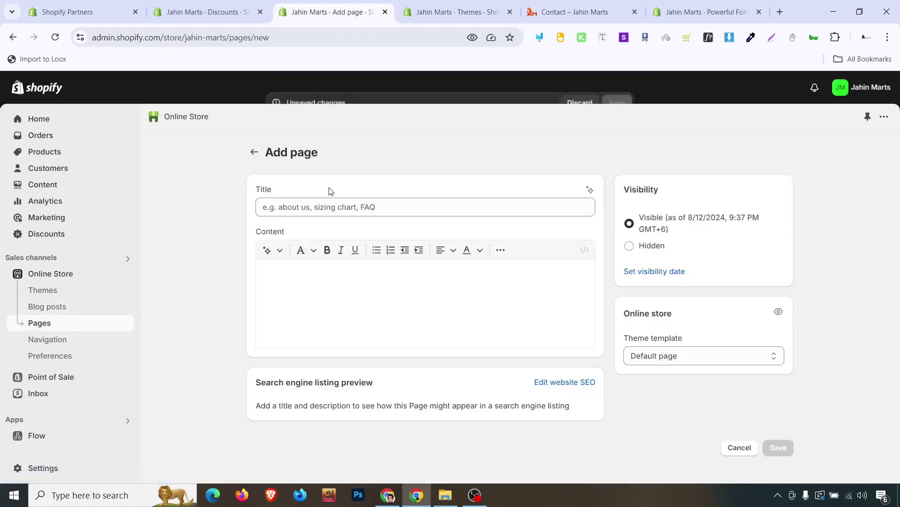
left_click(330, 204)
type("WholeSale Inquiry")
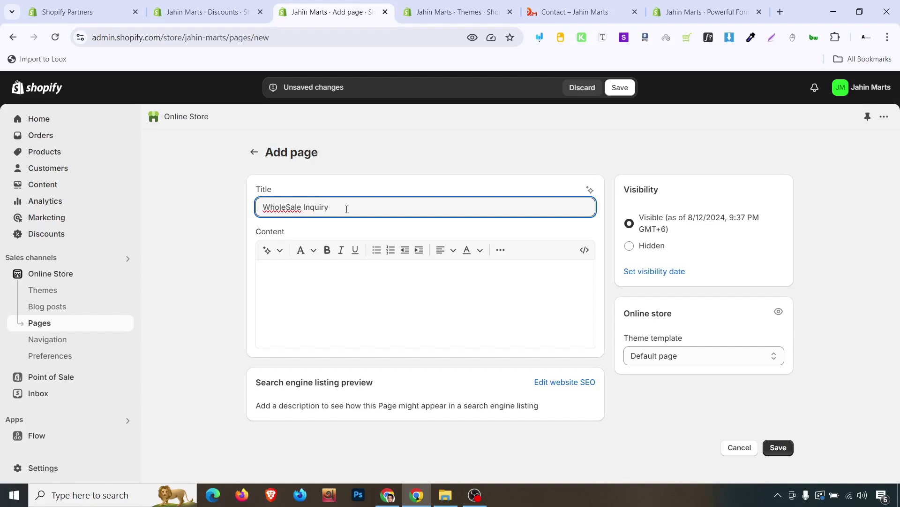
left_click(620, 88)
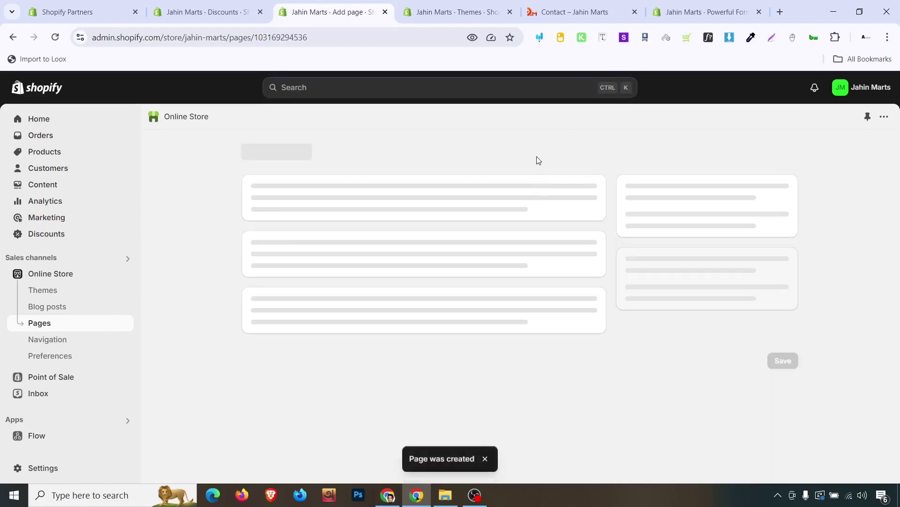
left_click(478, 12)
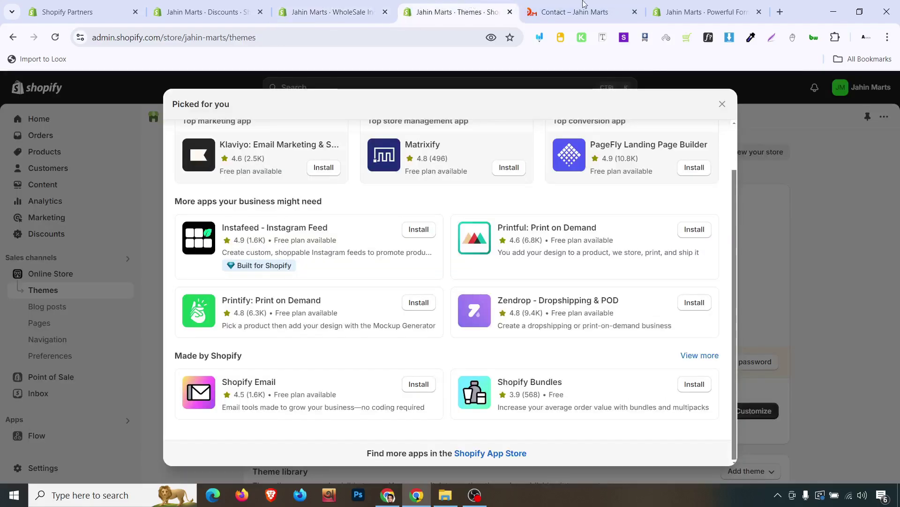
left_click_drag(697, 10, 483, 10)
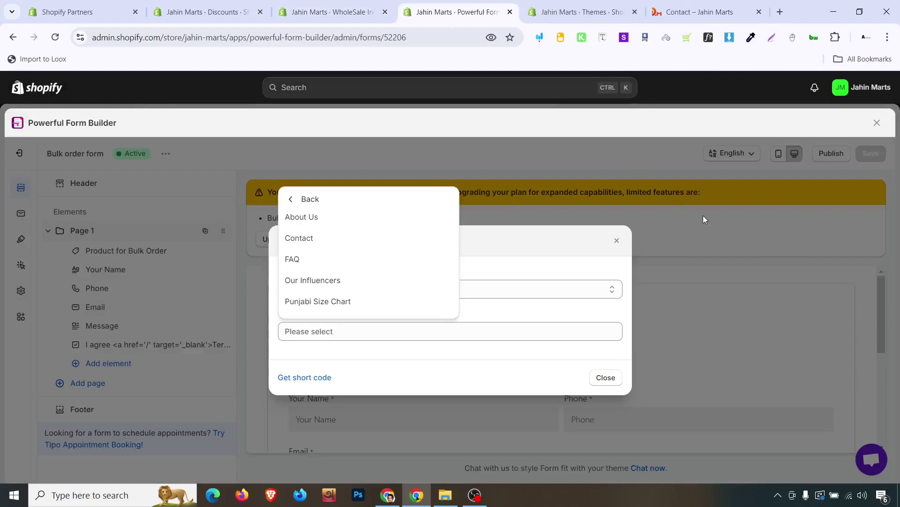
Step: Copy the bulk order form's embed shortcode from Publish > Get short code
left_click(606, 378)
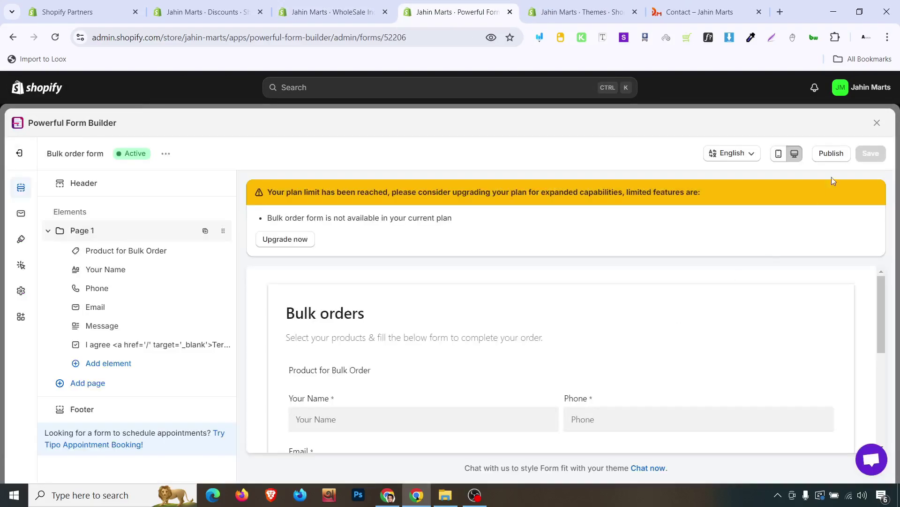
left_click(839, 161)
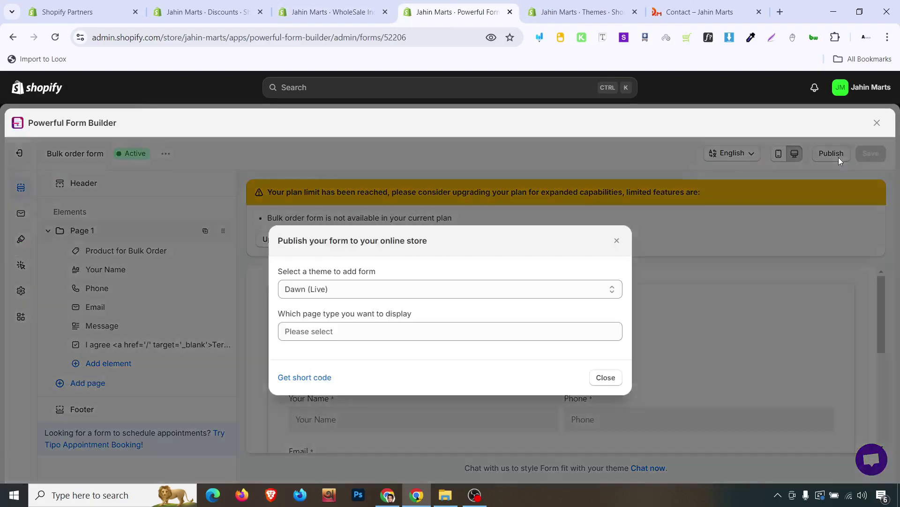
left_click(305, 378)
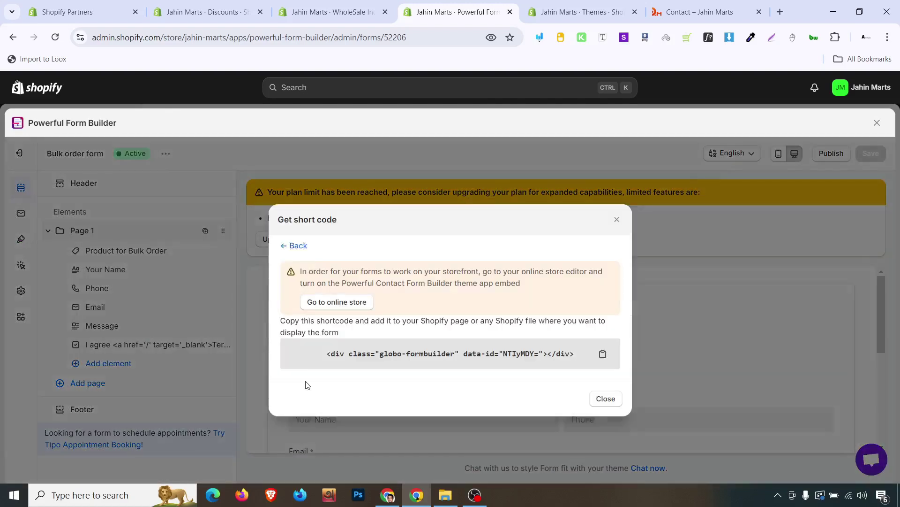
left_click(602, 363)
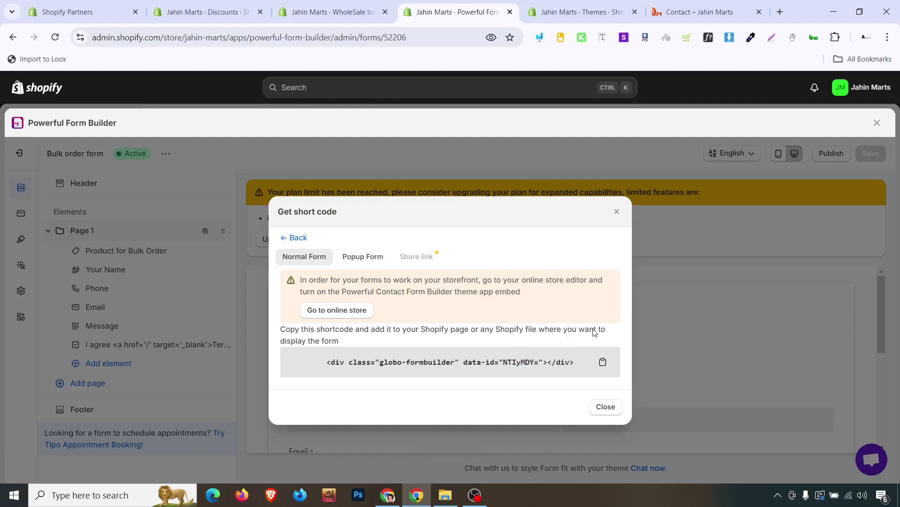
left_click(603, 362)
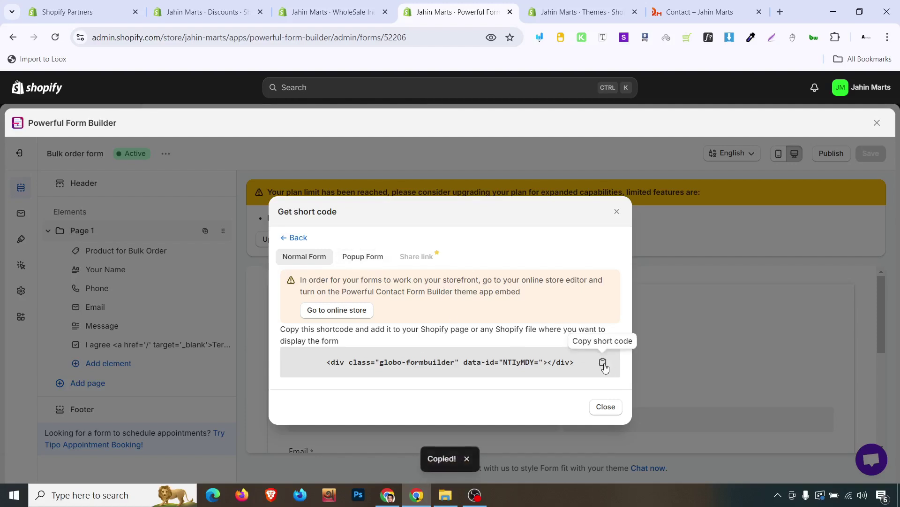
left_click(331, 12)
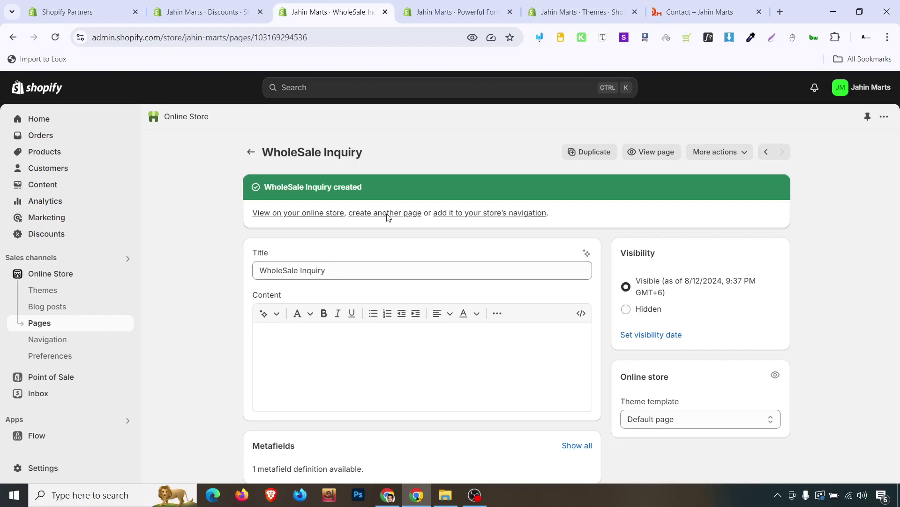
Step: Paste the form's shortcode into the page content as HTML, save, and view the page
left_click(351, 341)
key("ctrl+v")
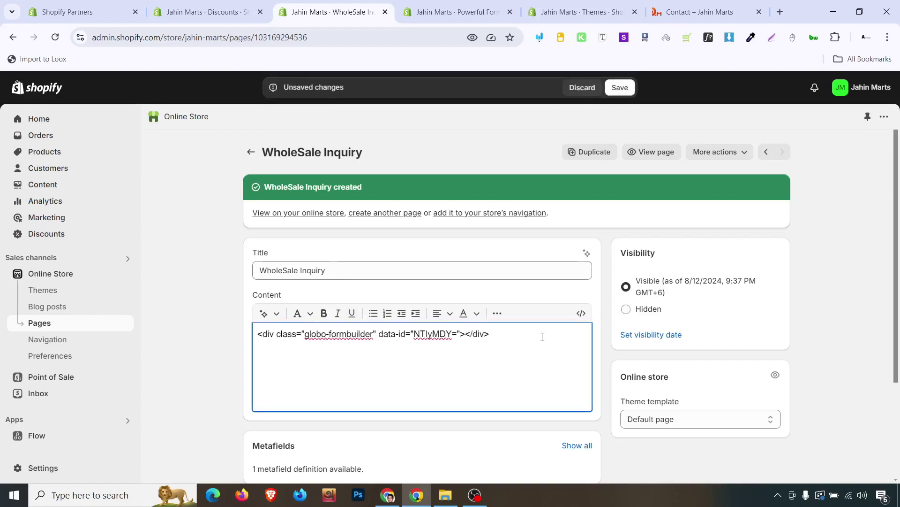
key("ctrl+z")
left_click(581, 313)
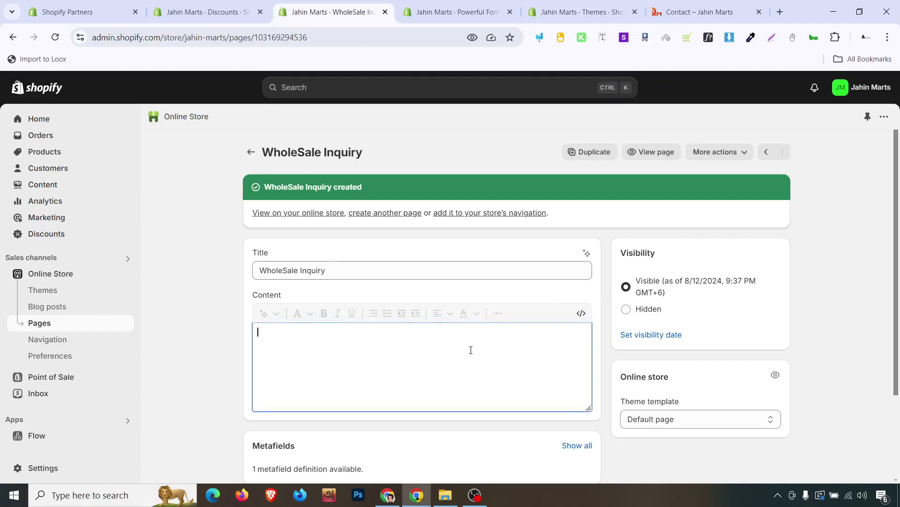
key("ctrl+v")
left_click(581, 313)
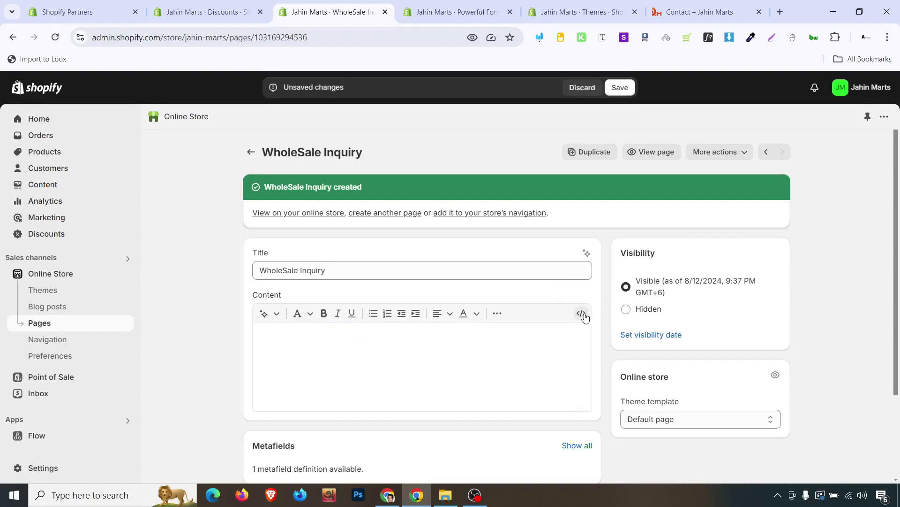
left_click(622, 89)
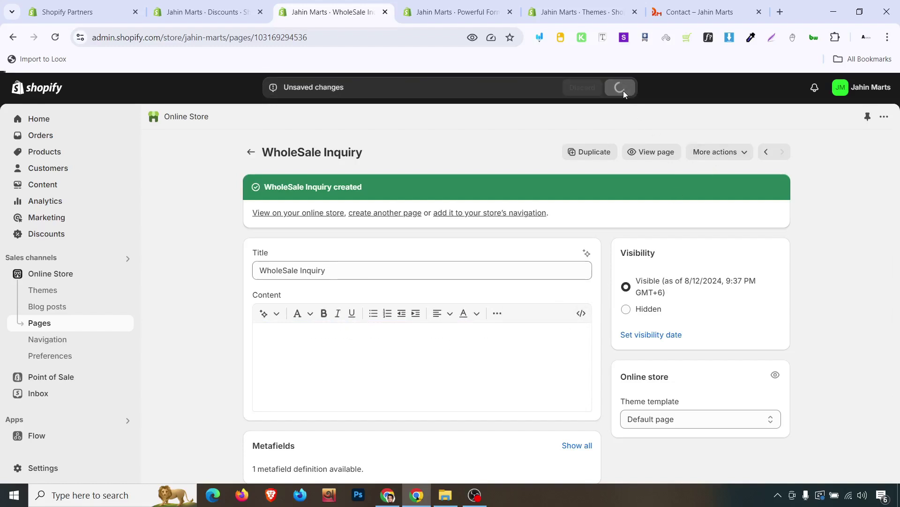
left_click(654, 151)
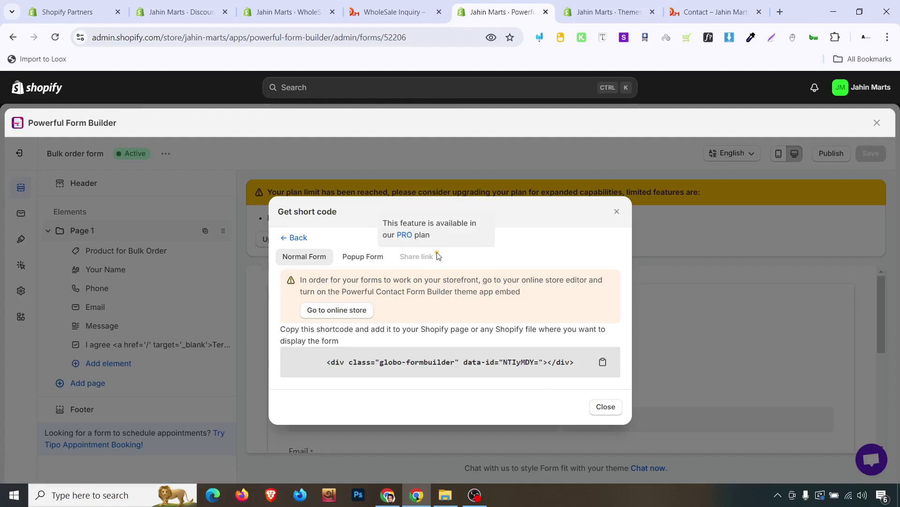
Step: Open the live Dawn theme in the theme editor via Online Store > Themes > Customize
left_click(394, 11)
left_click(288, 6)
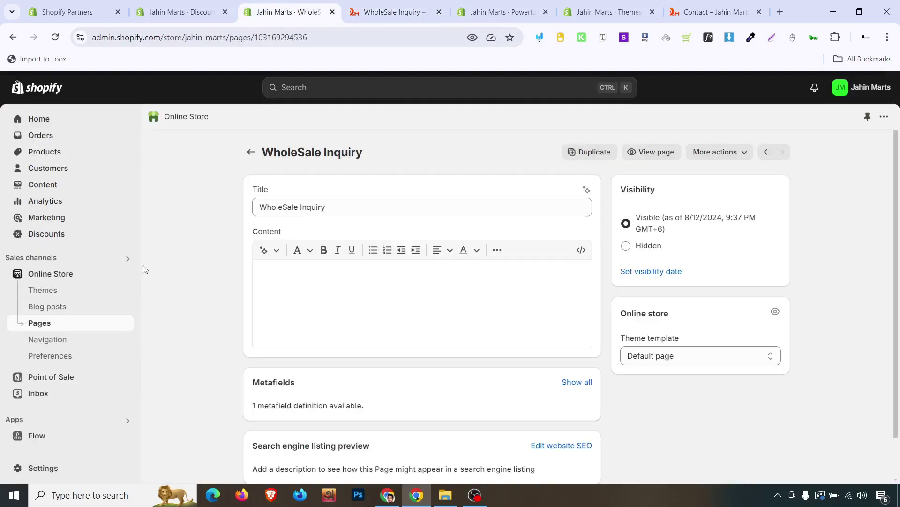
left_click(59, 292)
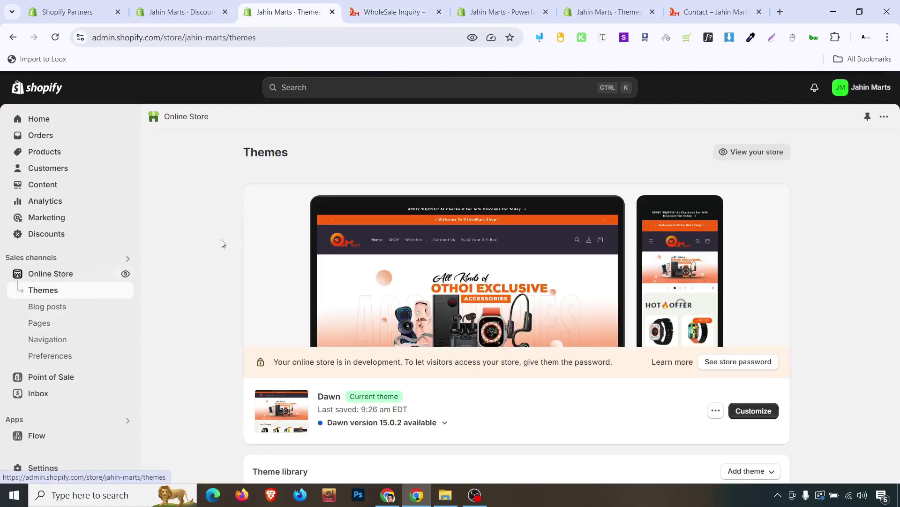
left_click(752, 413)
left_click(358, 3)
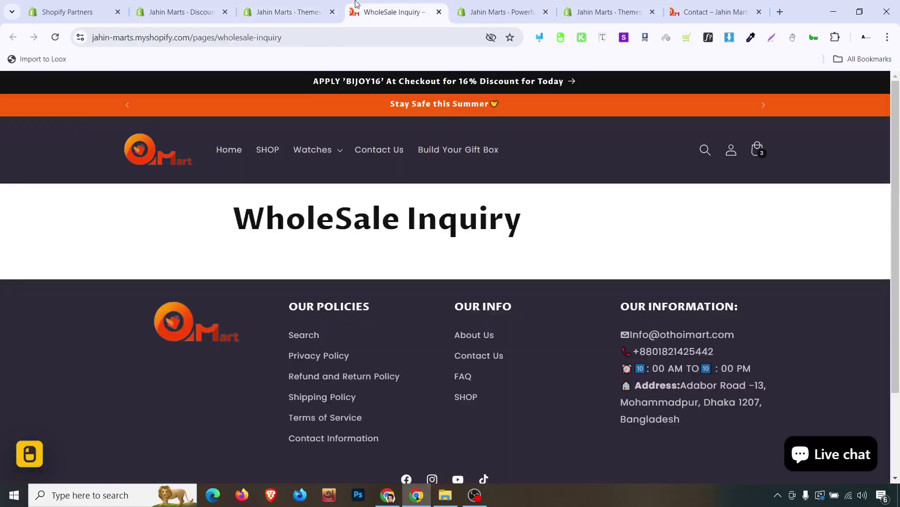
left_click(299, 3)
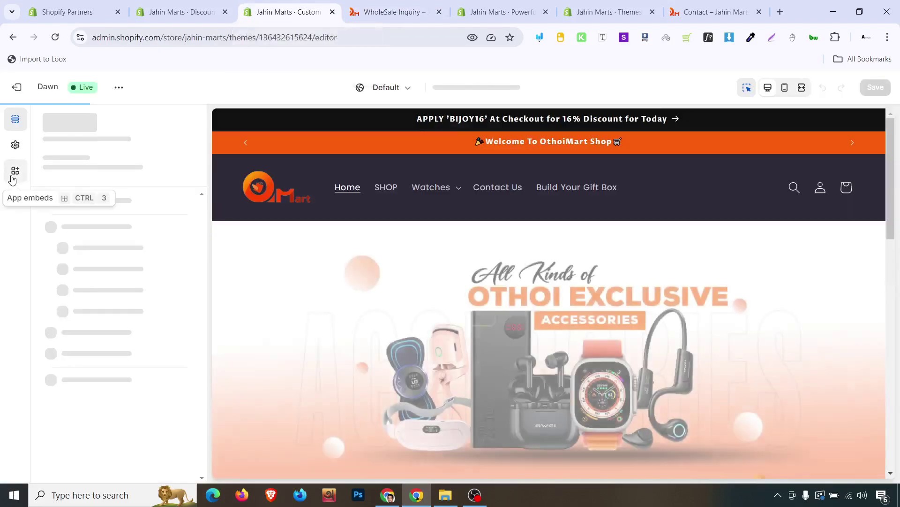
Step: Turn on the Globo Form Builder app embed, save the theme, and reload the storefront page
left_click(12, 178)
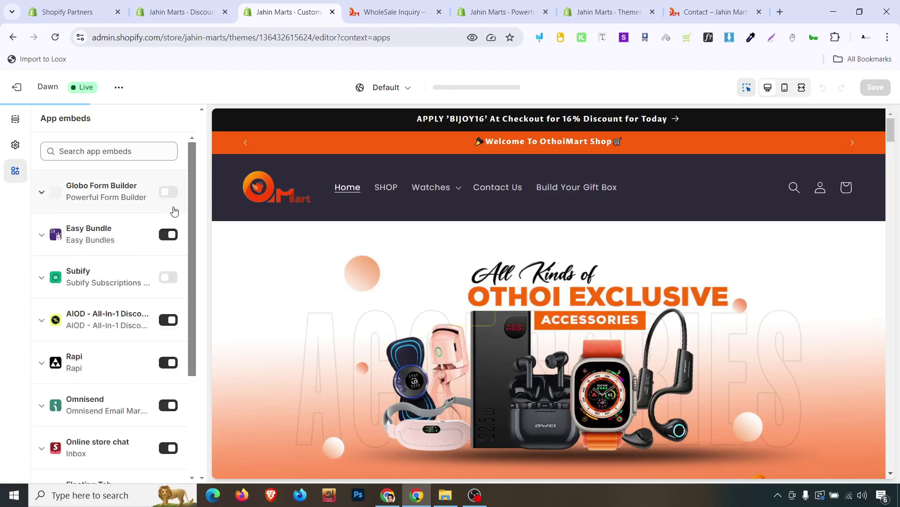
left_click(168, 193)
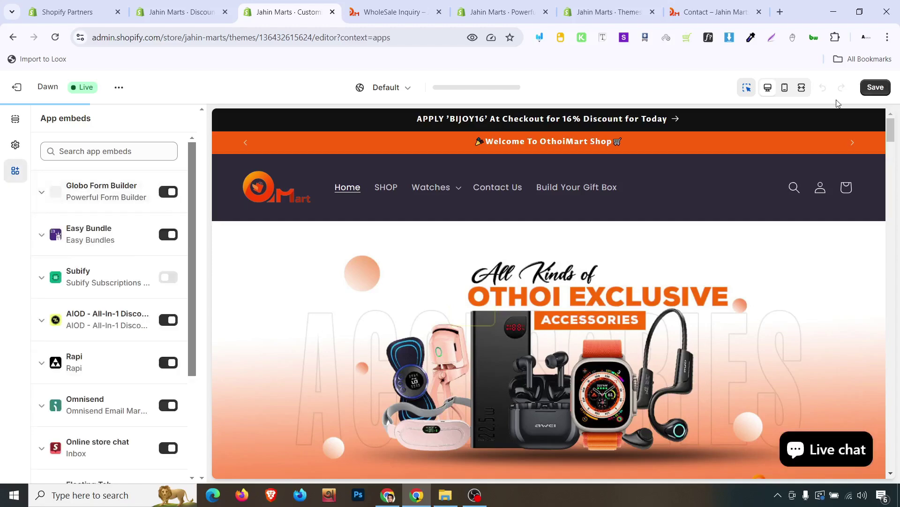
left_click(876, 87)
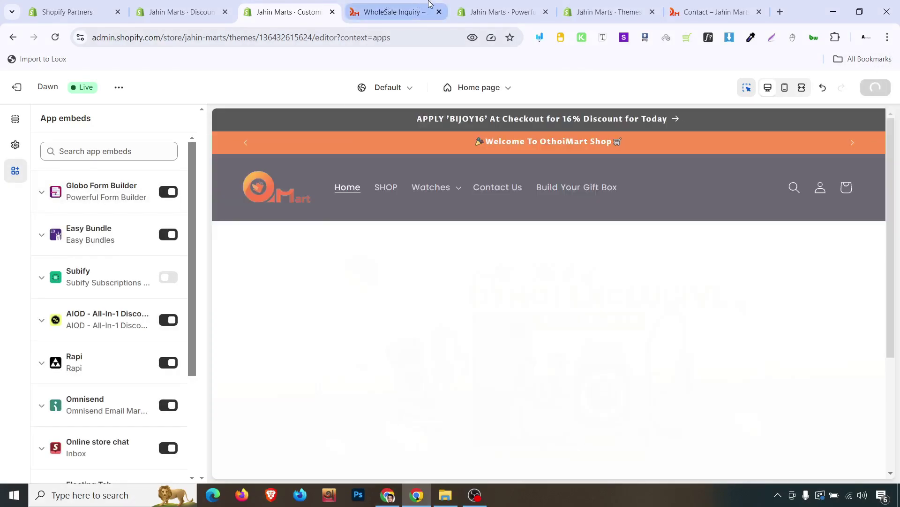
left_click(385, 4)
left_click(56, 39)
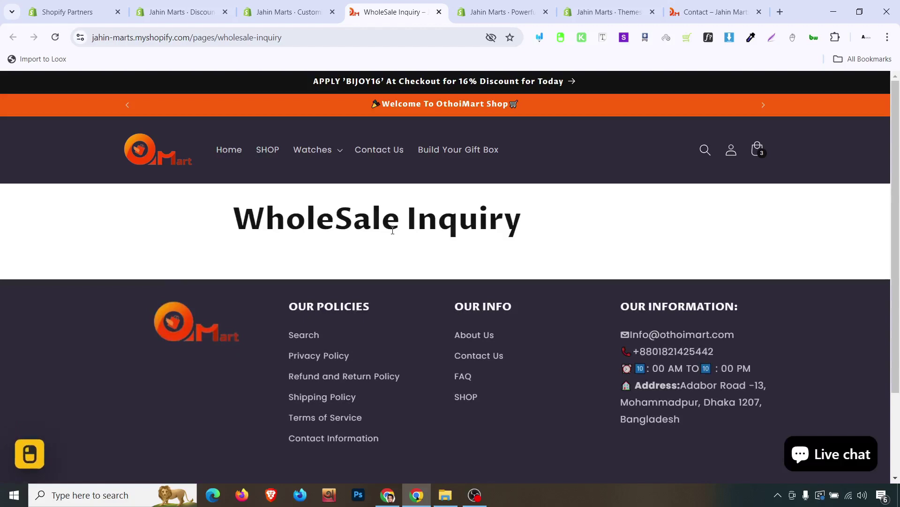
left_click(289, 12)
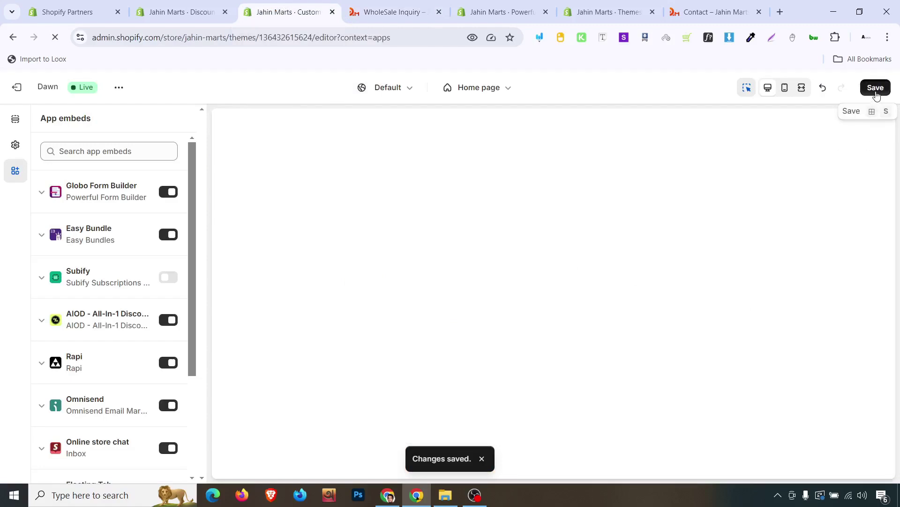
left_click(382, 11)
Step: Reload the storefront page, dismiss the 'Picked for you' app suggestions, and go to Pages
left_click(53, 42)
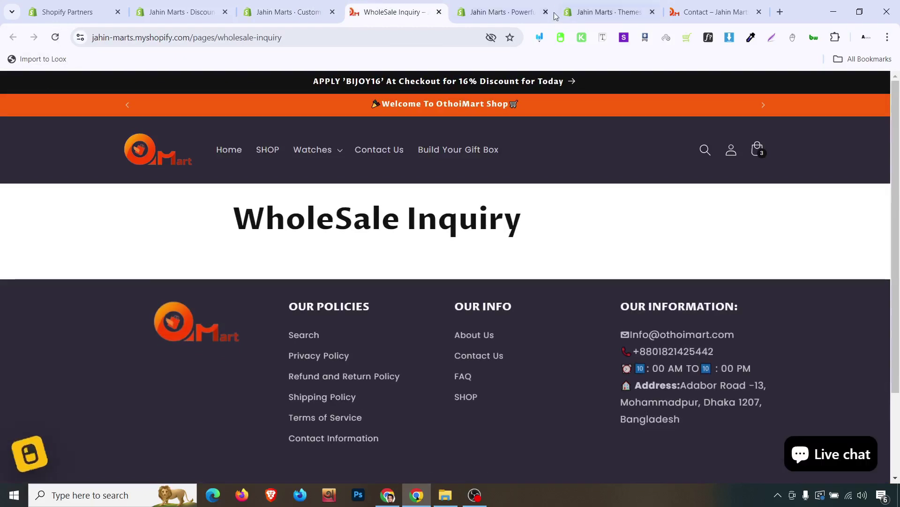
left_click(573, 4)
left_click_drag(574, 5, 362, 6)
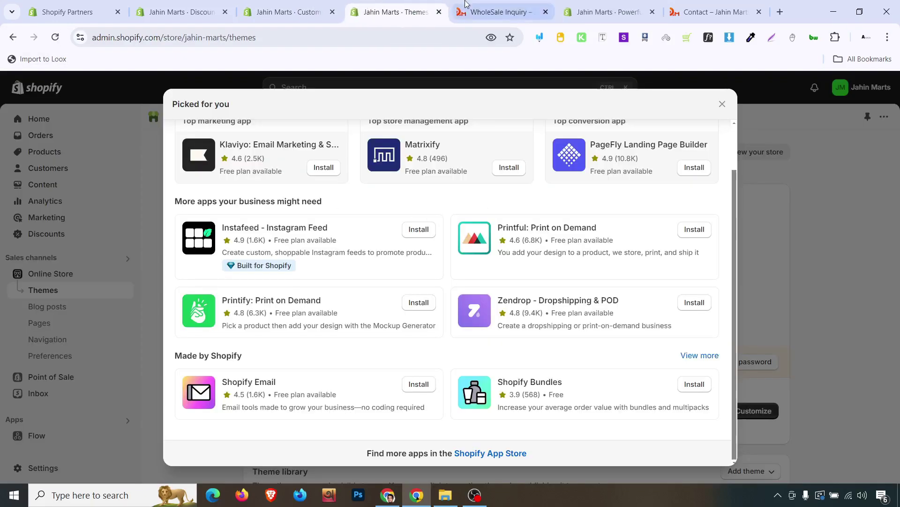
left_click(493, 11)
left_click(377, 5)
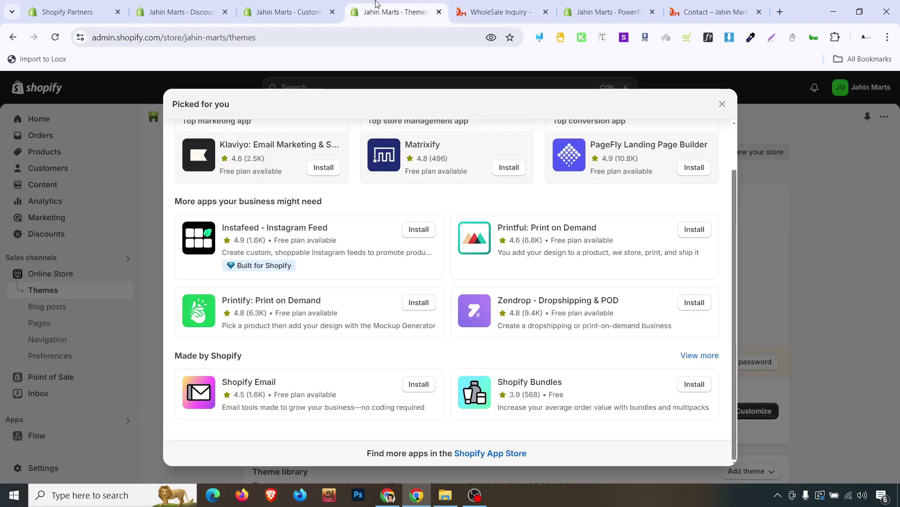
left_click(723, 104)
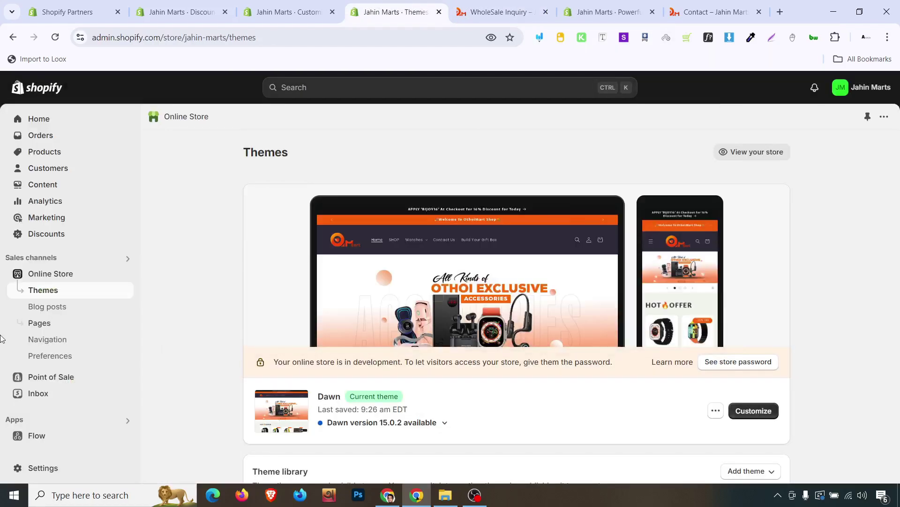
left_click(41, 329)
Step: Open the WholeSale Inquiry page editor and inspect its content in HTML view
left_click(306, 5)
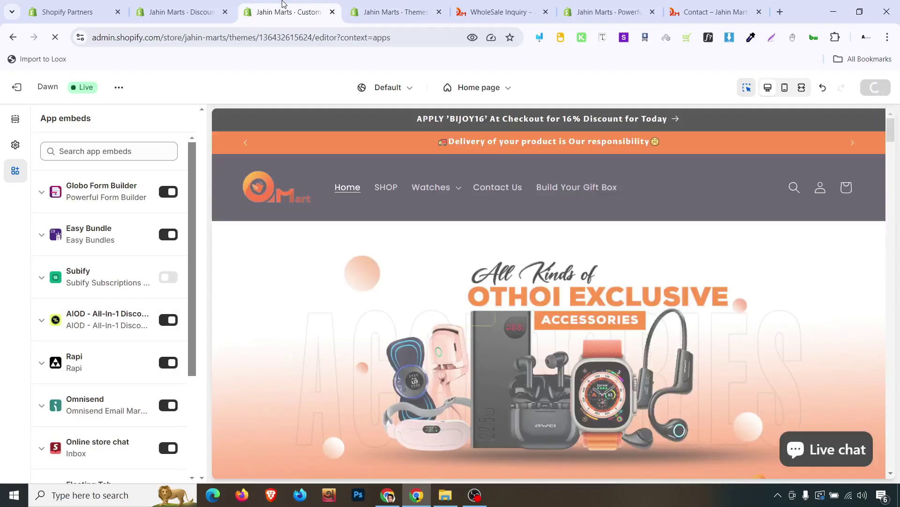
left_click(394, 11)
left_click(498, 12)
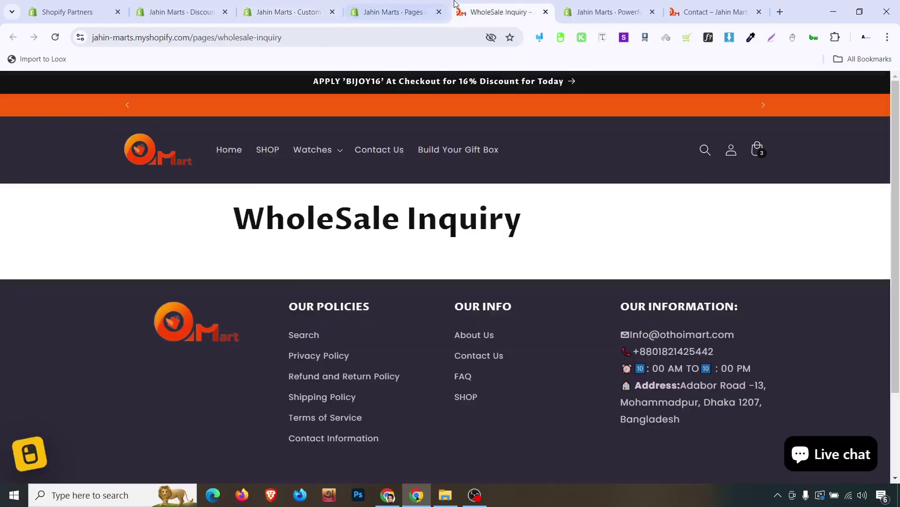
left_click(394, 11)
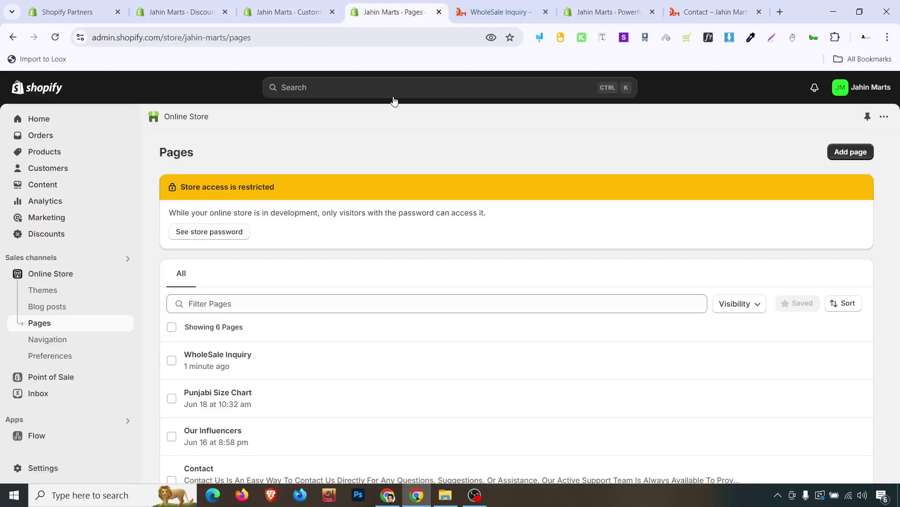
left_click(216, 373)
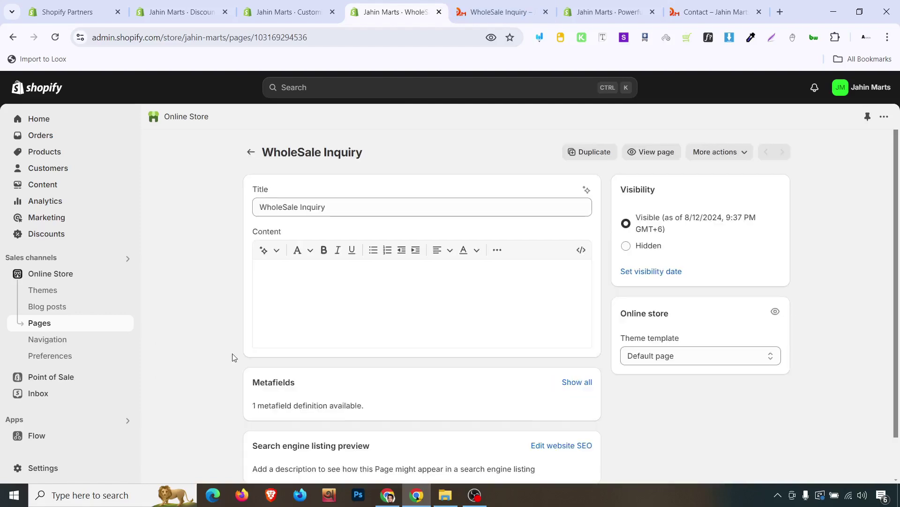
left_click(582, 250)
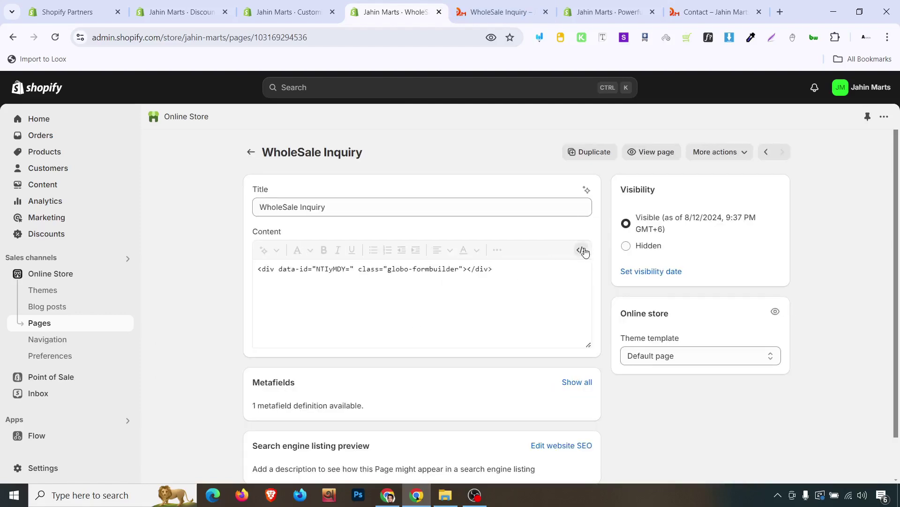
Step: View the live WholeSale Inquiry storefront page, closing the duplicate tab, and scroll through it
left_click(652, 152)
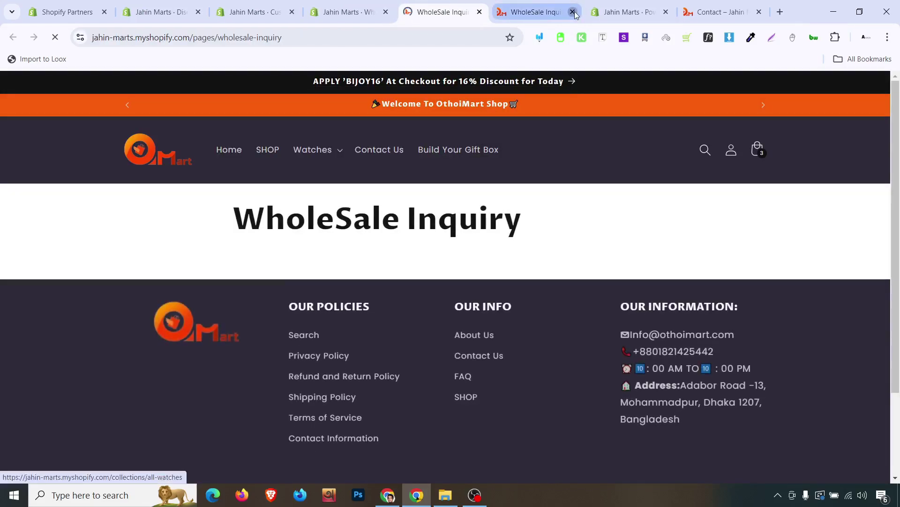
left_click(573, 12)
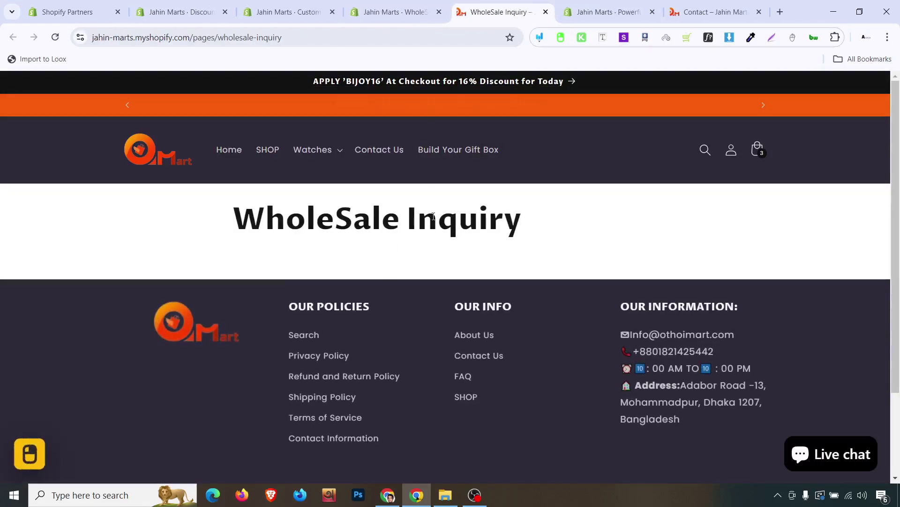
scroll(435, 222, "down", 3)
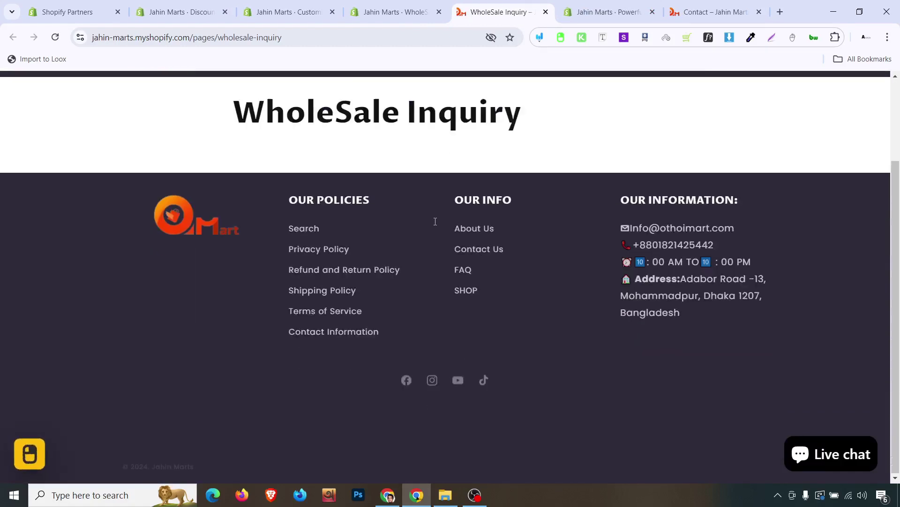
scroll(435, 221, "up", 3)
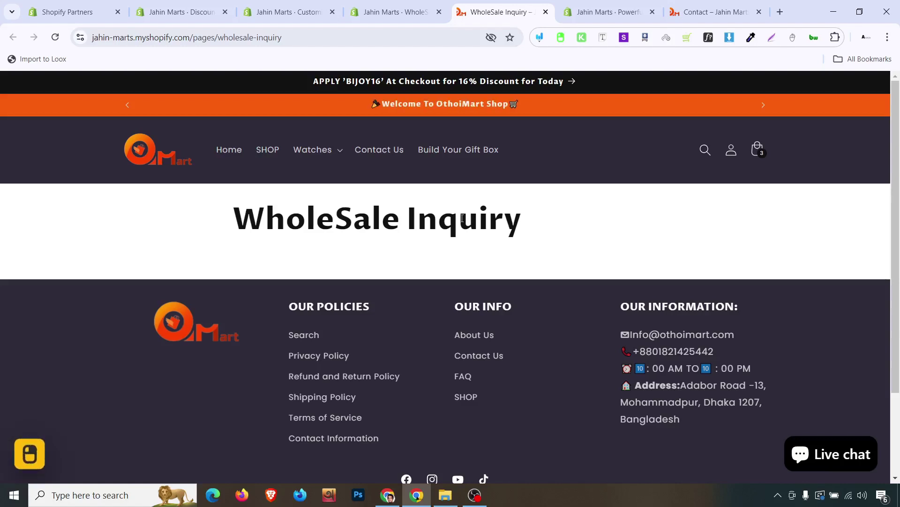
Step: Return to the form builder and close the shortcode window
left_click(632, 6)
left_click(501, 12)
left_click(587, 14)
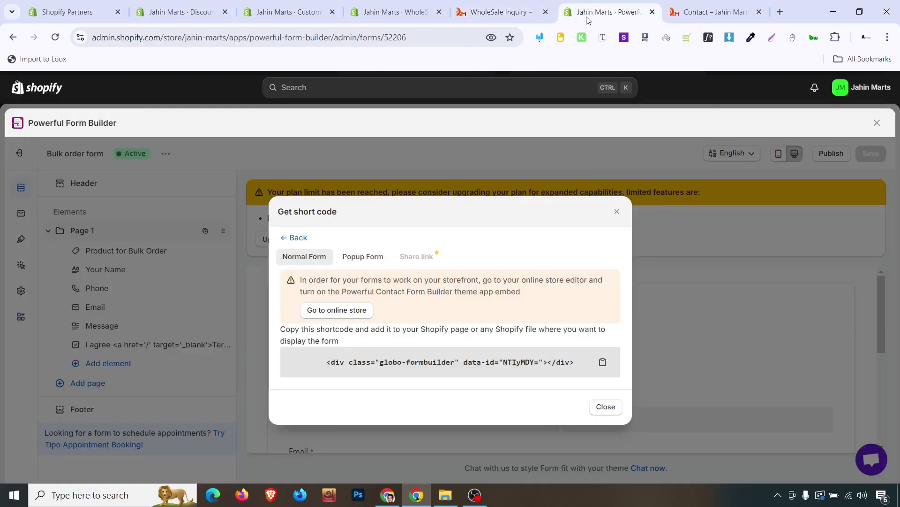
left_click(605, 407)
scroll(561, 336, "down", 1)
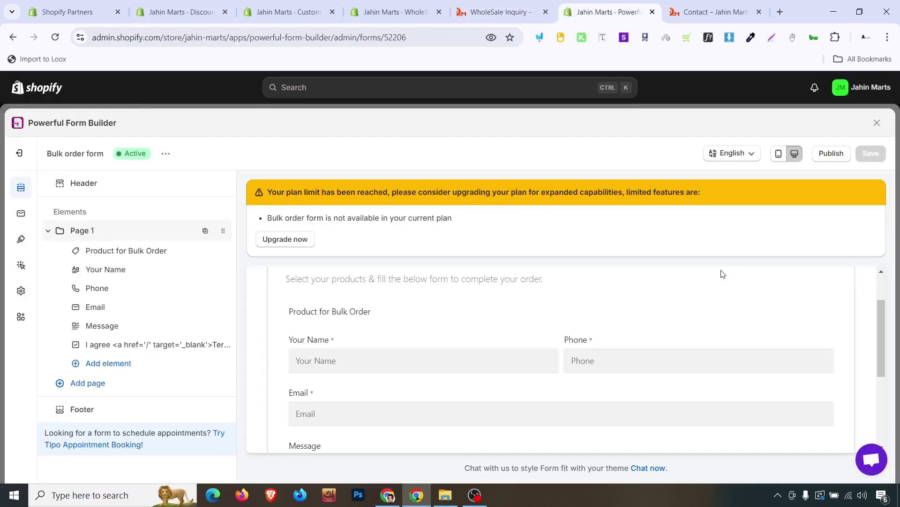
scroll(722, 274, "up", 1)
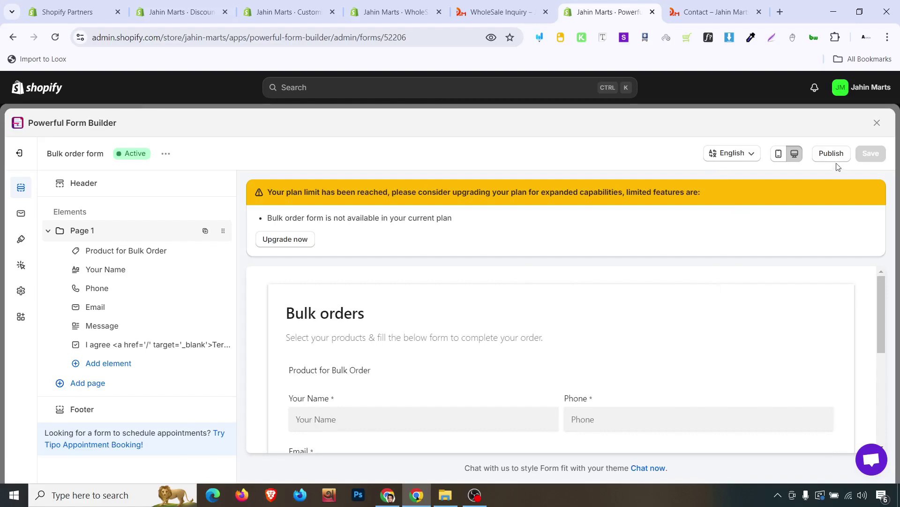
Step: Publish the form to Pages > WholeSale Inquiry, placed at the bottom of the page
left_click(821, 157)
left_click(393, 325)
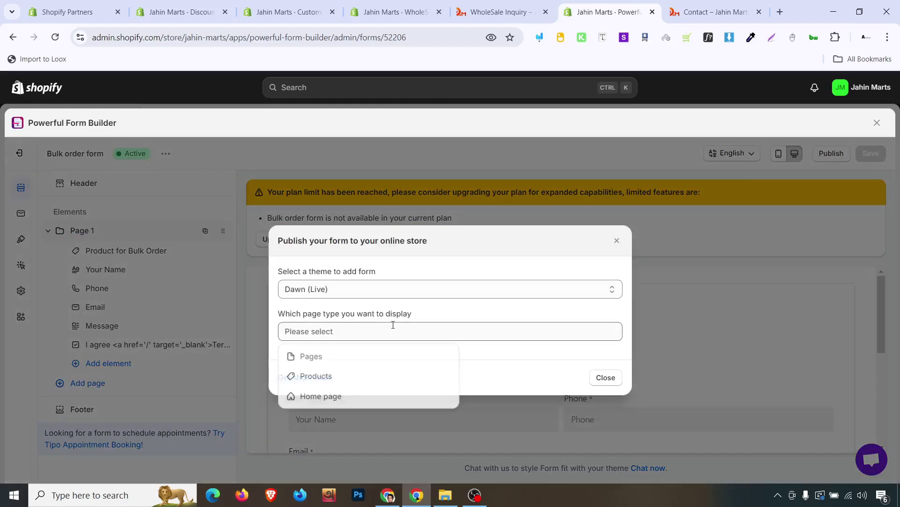
left_click(351, 362)
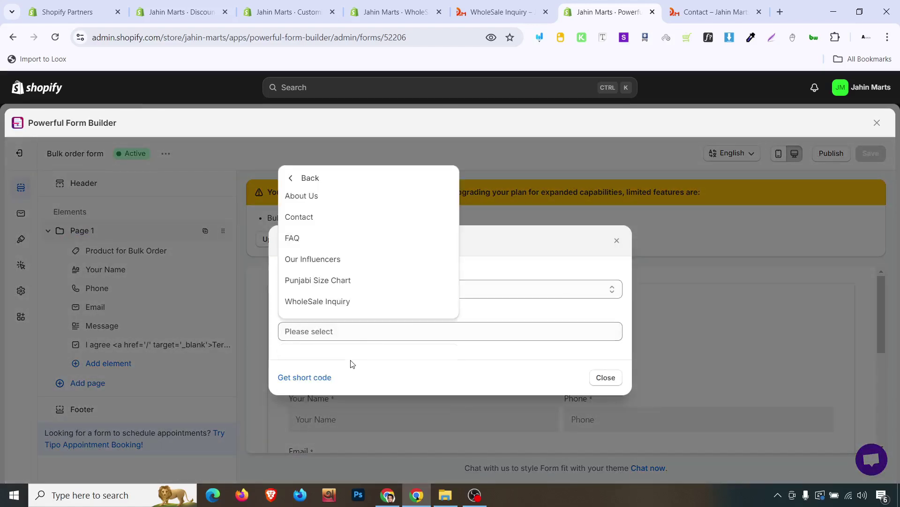
left_click(341, 300)
left_click(506, 12)
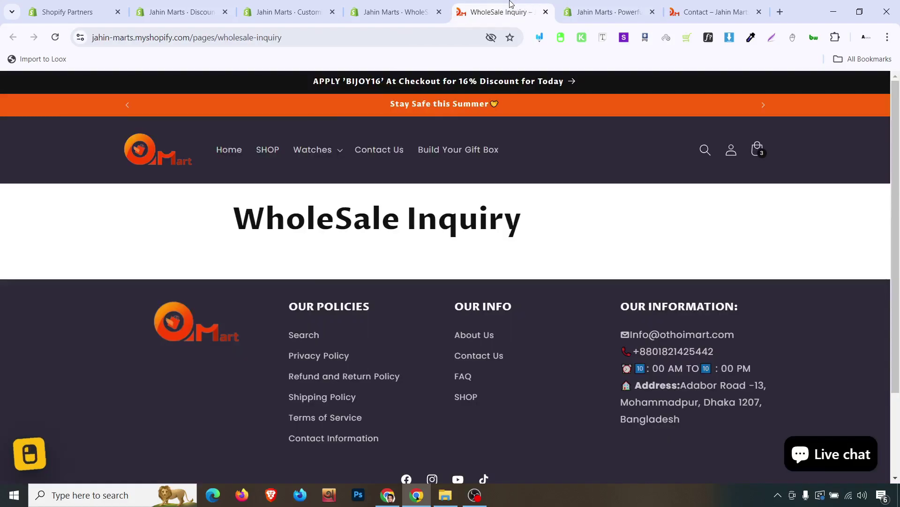
left_click(598, 12)
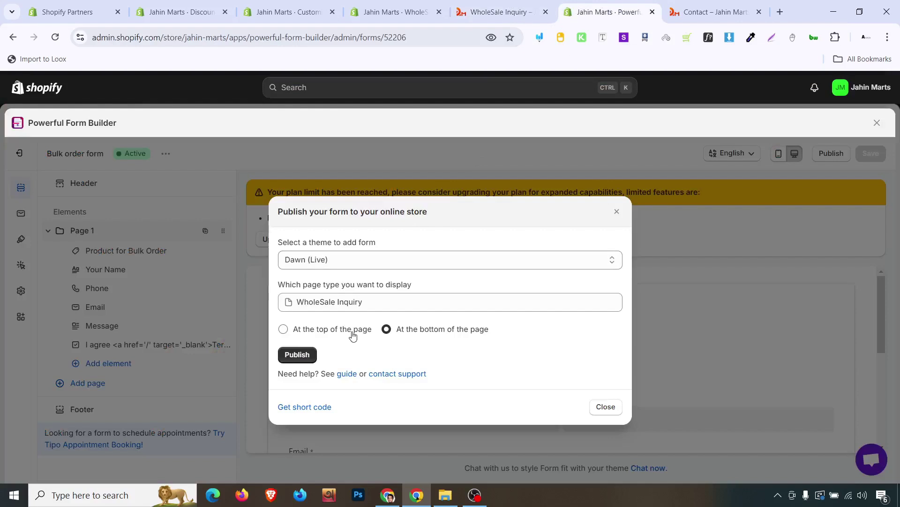
left_click(303, 360)
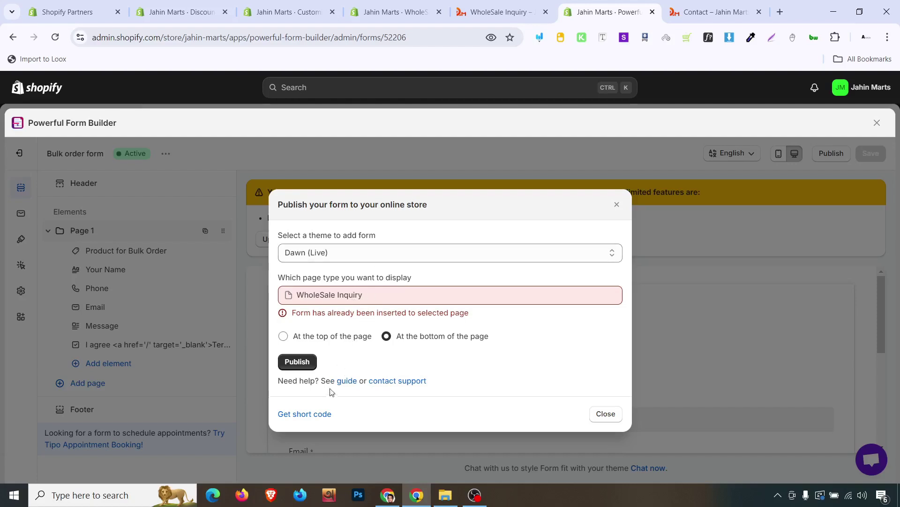
Step: Copy the form's shortcode again from Get short code
left_click(304, 413)
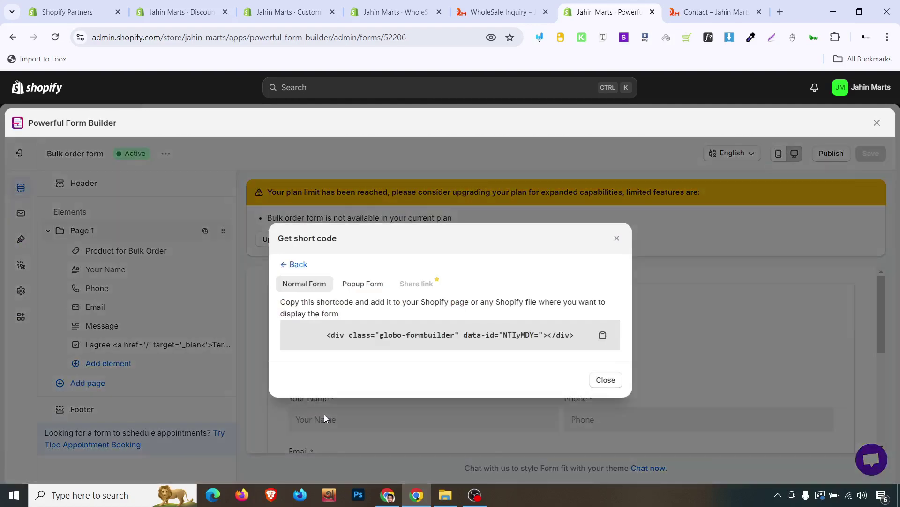
left_click(603, 335)
left_click(397, 12)
Step: Replace the WholeSale Inquiry page's HTML with the pasted form shortcode and save
left_click(500, 12)
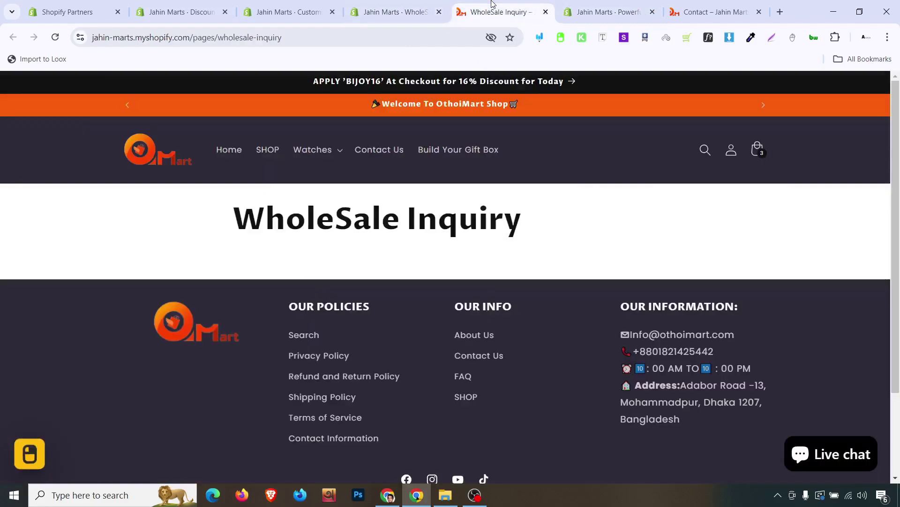
left_click(396, 11)
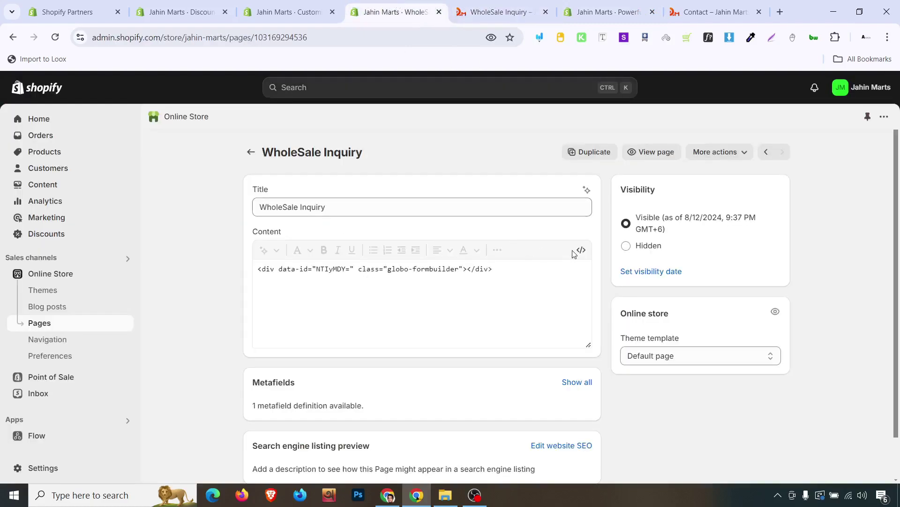
left_click(517, 298)
key("ctrl+a")
key("BackSpace")
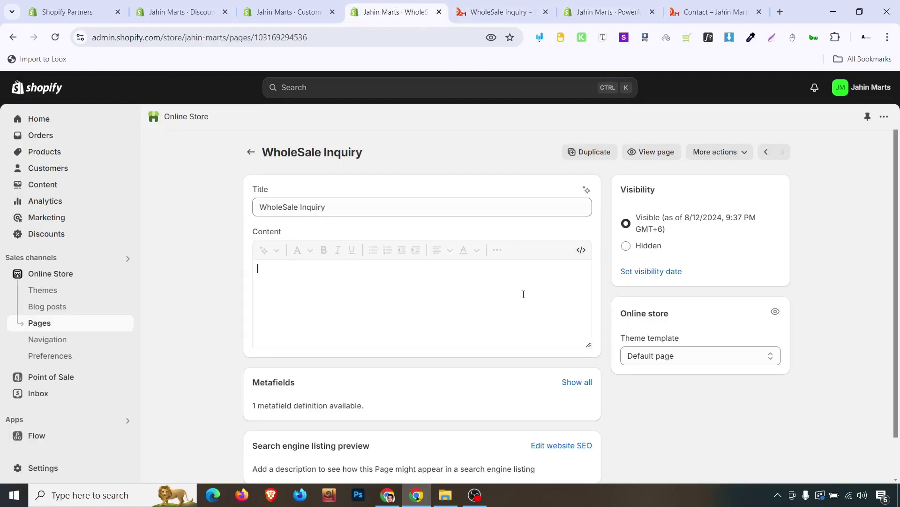
left_click(581, 250)
left_click(351, 308)
key("ctrl+v")
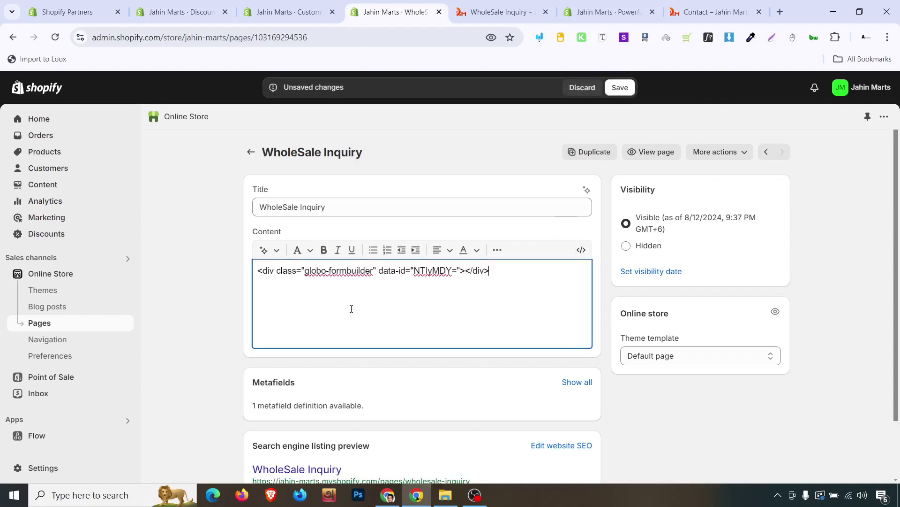
left_click(623, 90)
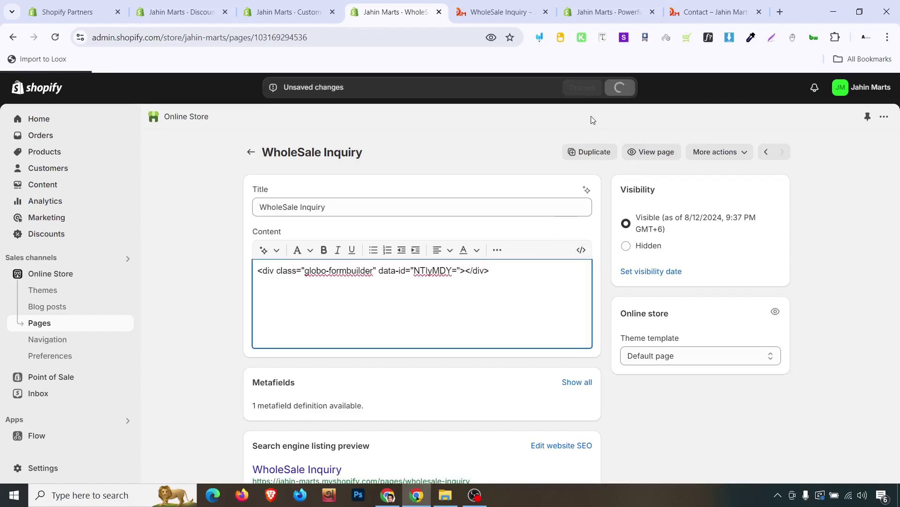
Step: View the saved WholeSale Inquiry page on the storefront
left_click(652, 151)
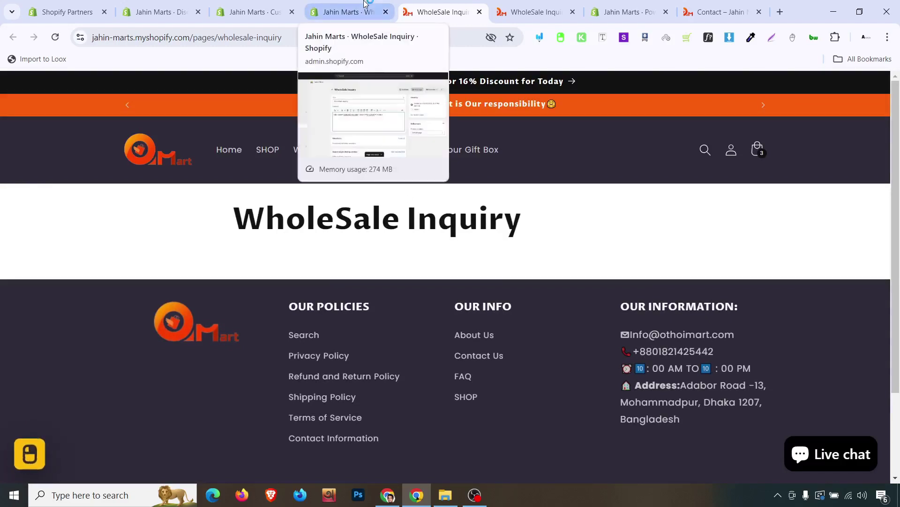
triple_click(365, 262)
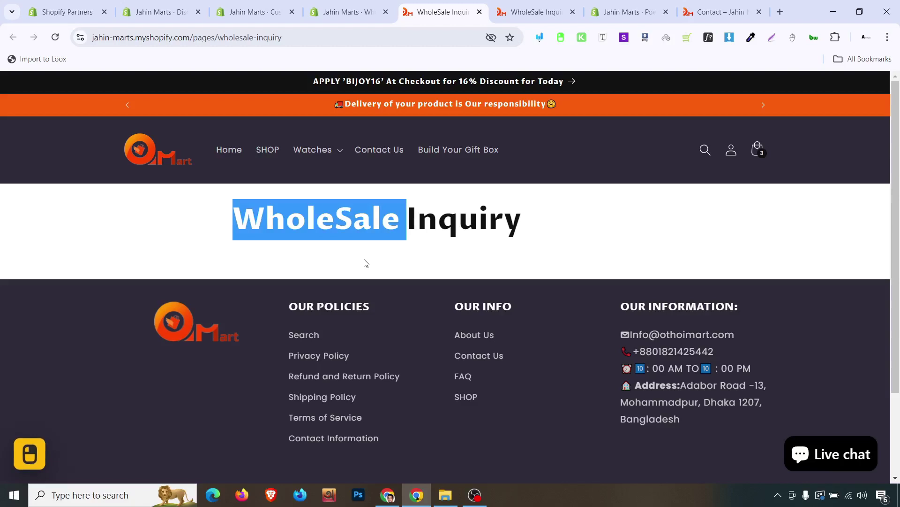
left_click(418, 244)
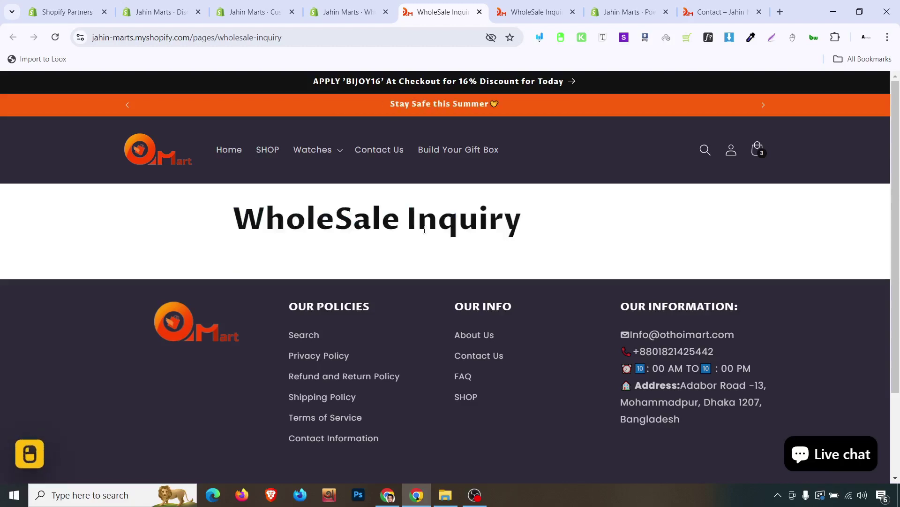
Step: Delete all content from the WholeSale Inquiry page and save it
left_click(370, 3)
left_click(400, 295)
key("ctrl+a")
key("BackSpace")
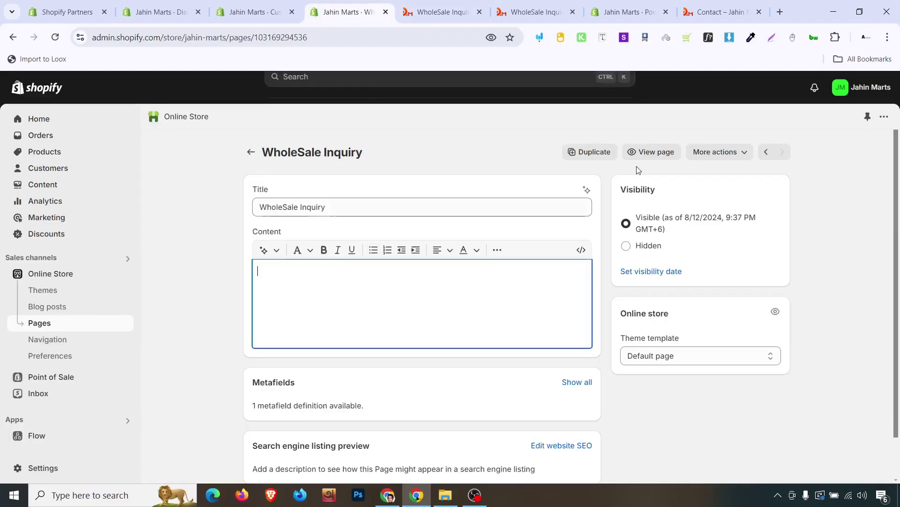
left_click(620, 87)
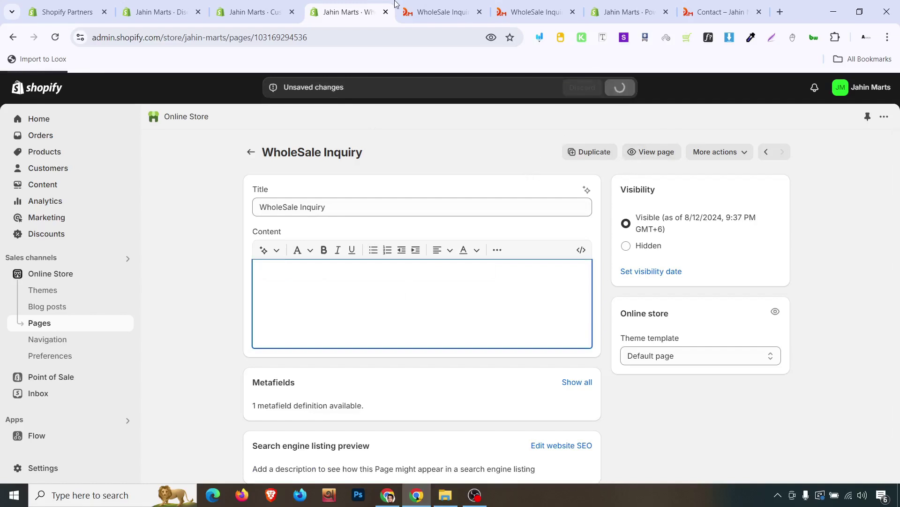
Step: Open the Default page template in the theme editor
left_click(408, 6)
left_click(347, 7)
left_click(265, 5)
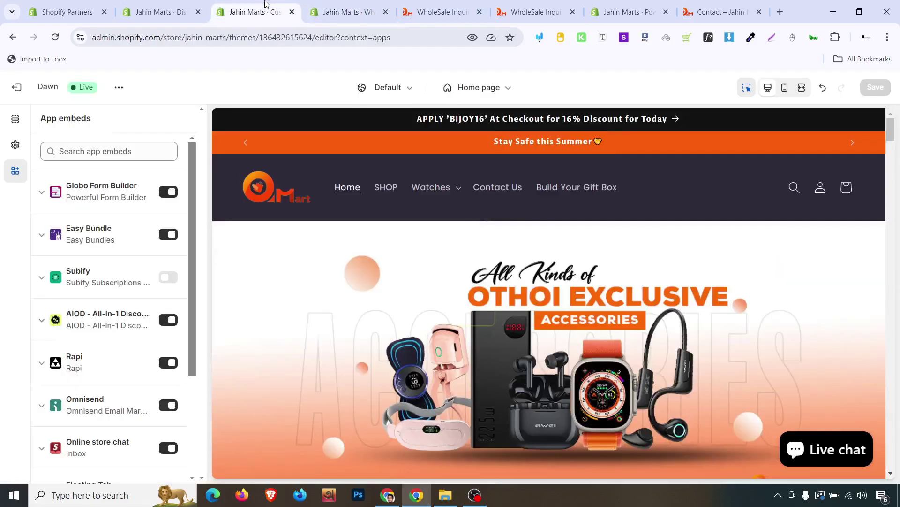
left_click(479, 87)
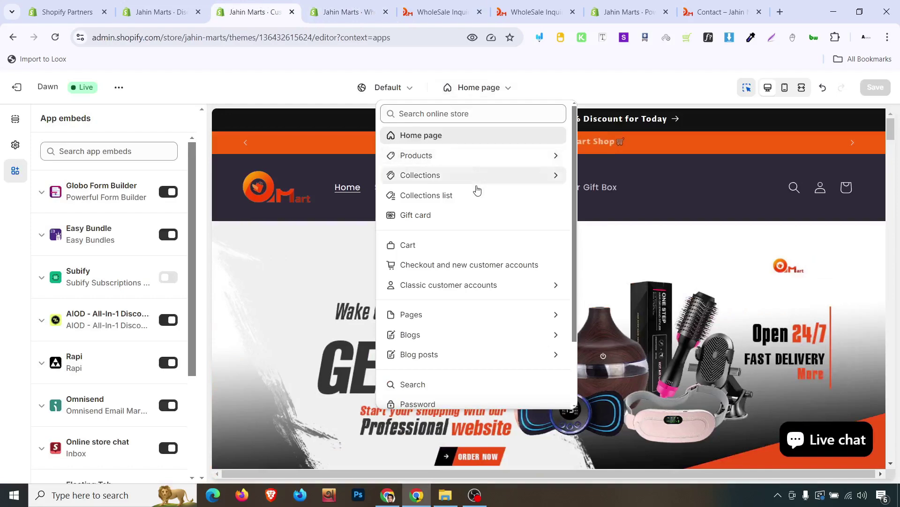
left_click(468, 315)
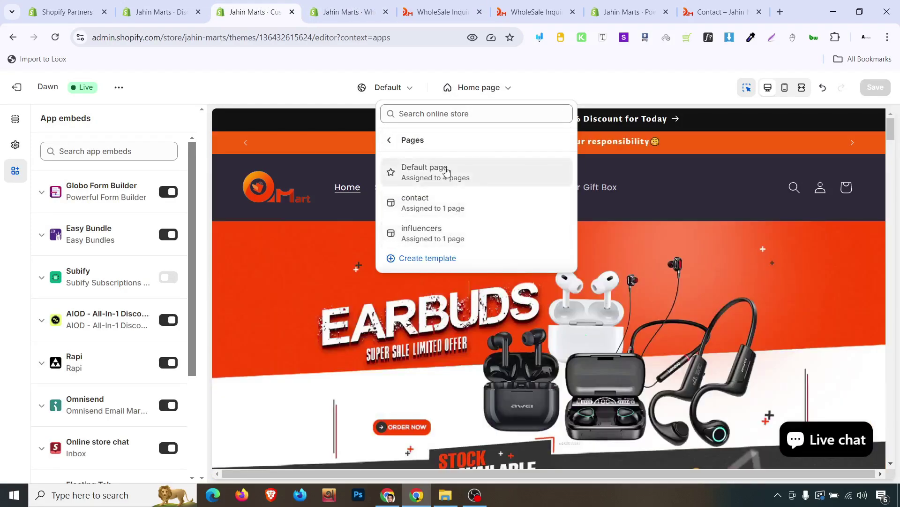
left_click(428, 172)
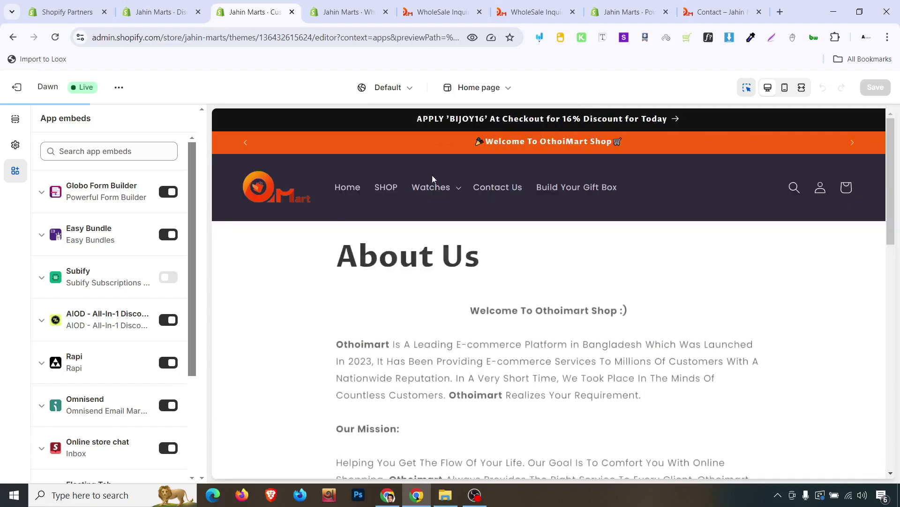
scroll(464, 303, "down", 10)
scroll(464, 304, "down", 4)
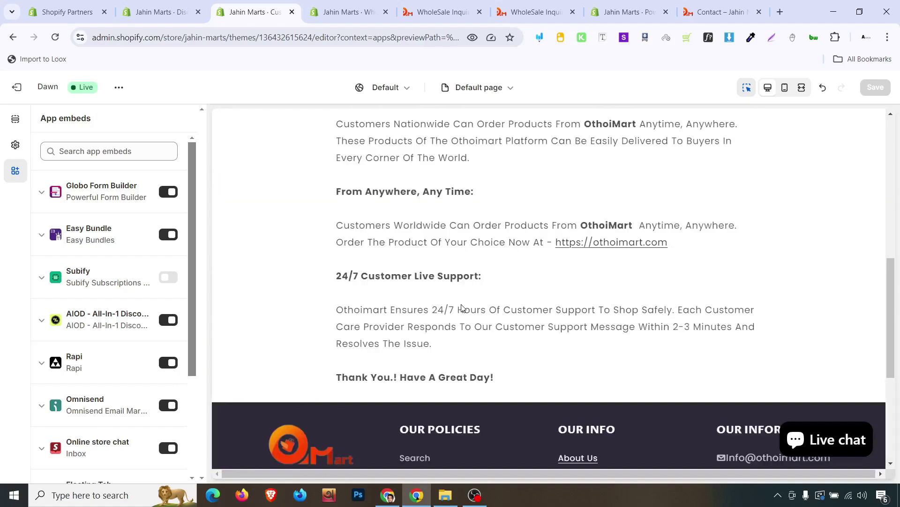
Step: Add an Apps > Form block with the pasted bulk order shortcode and save the template
left_click(16, 119)
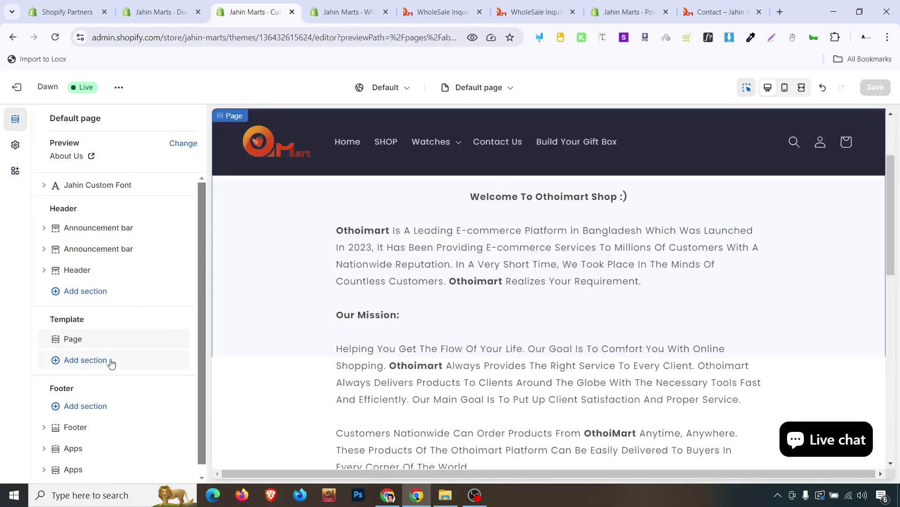
left_click(111, 361)
left_click(297, 207)
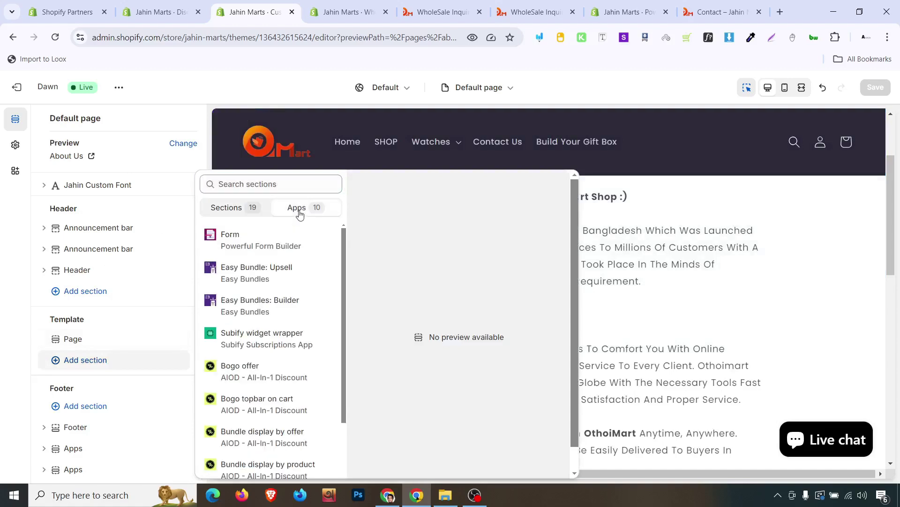
left_click(279, 249)
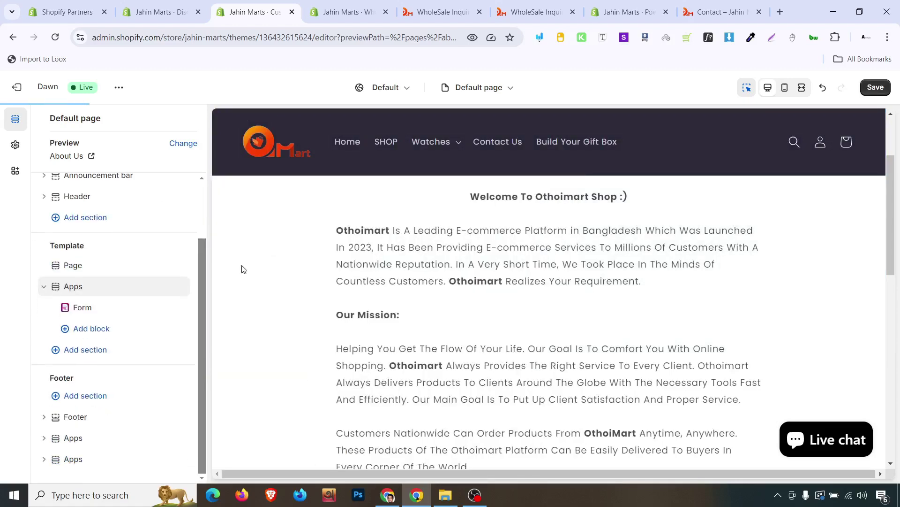
left_click(83, 308)
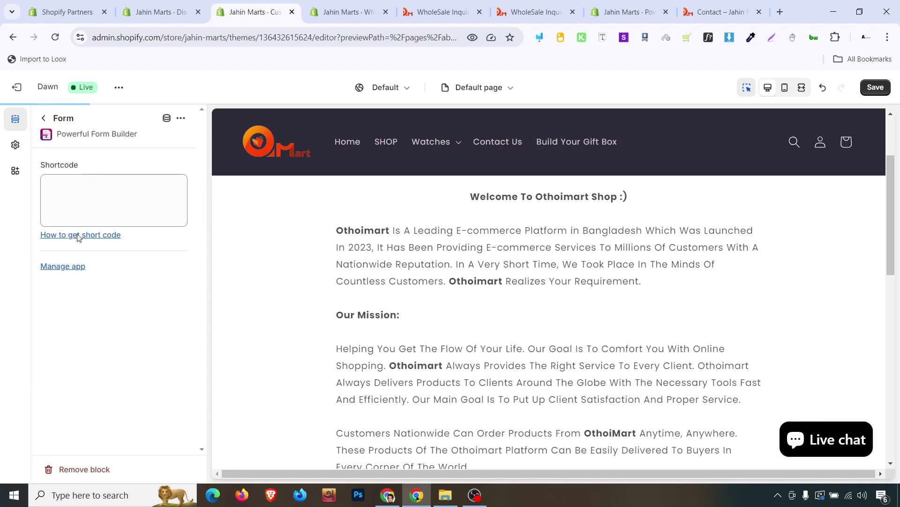
left_click(79, 206)
type("<div class=\"globo-formbuilder\" data-id=\"NTIyMDY=\"></div>")
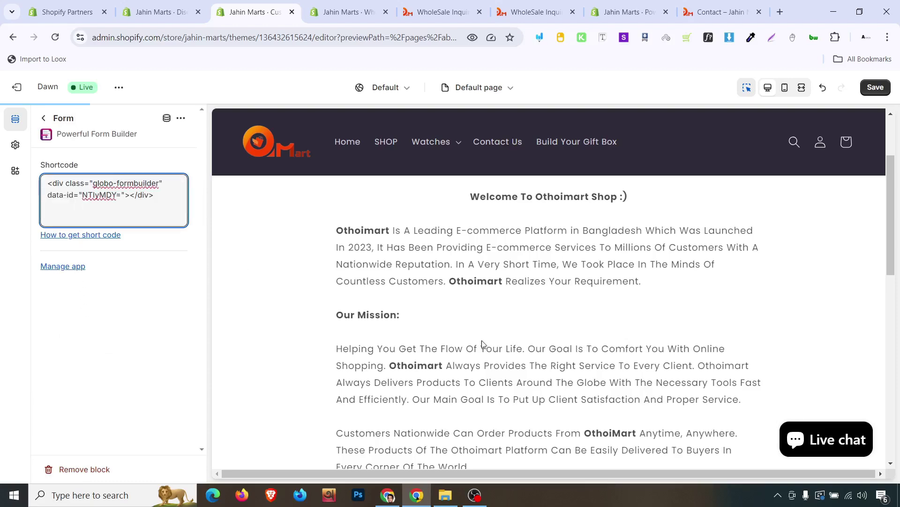
scroll(482, 344, "down", 11)
scroll(528, 303, "up", 3)
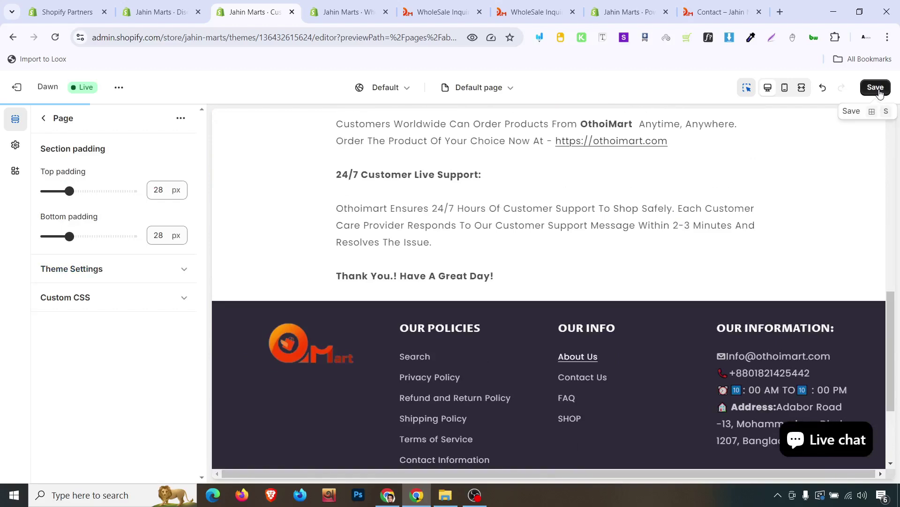
left_click(877, 89)
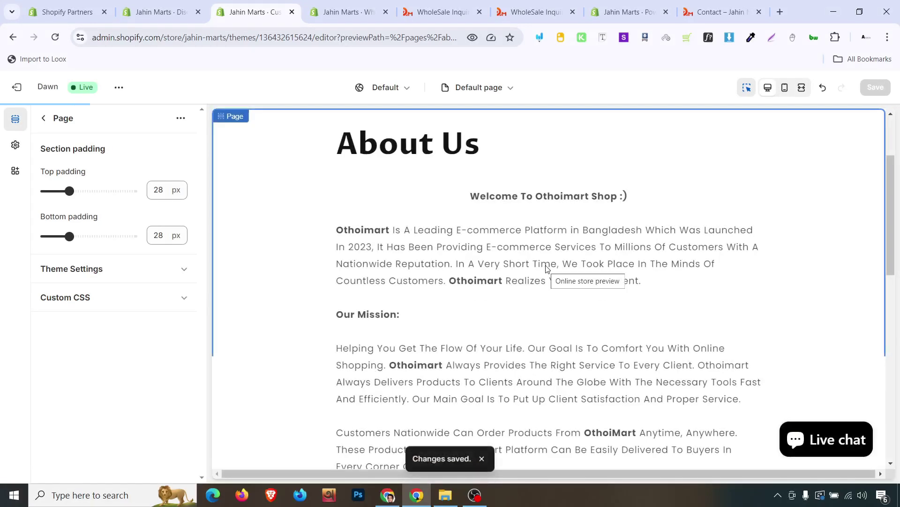
scroll(547, 268, "down", 9)
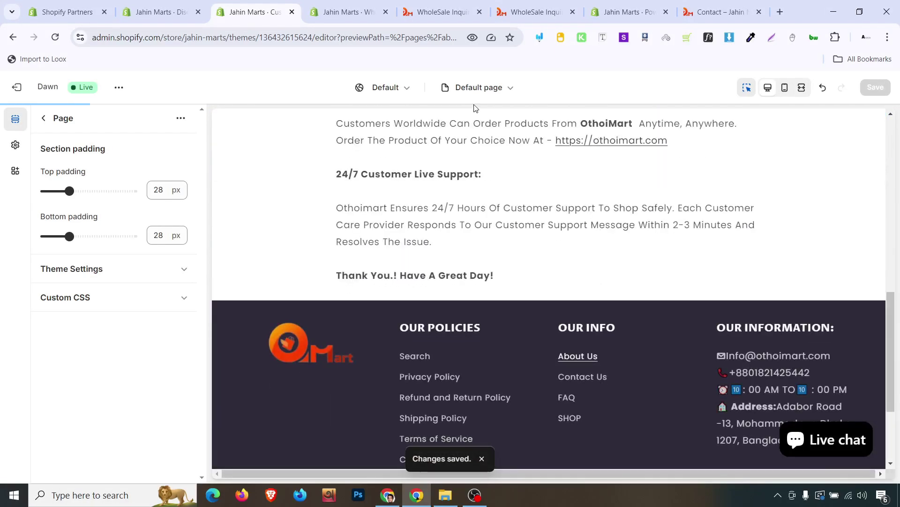
scroll(408, 204, "up", 2)
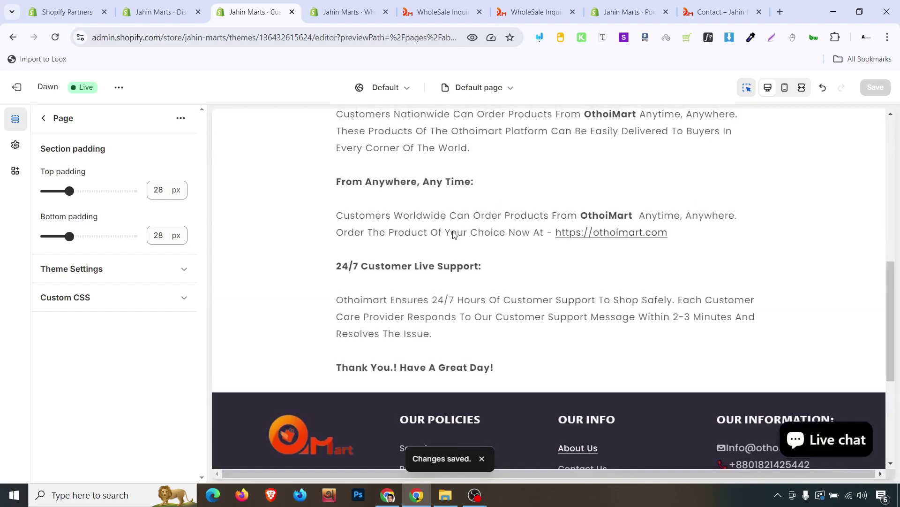
Step: Reload the WholeSale Inquiry storefront tab, close its duplicate, and return to Powerful Form Builder
left_click(458, 5)
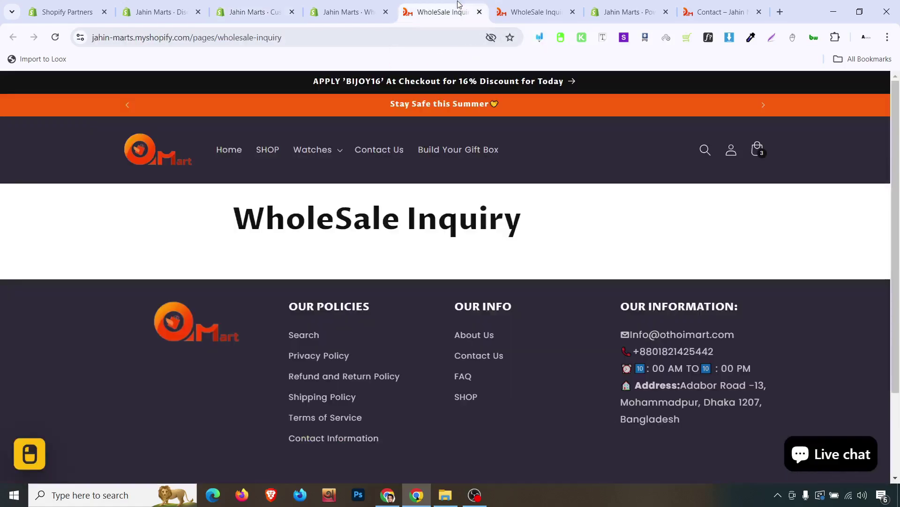
left_click(55, 37)
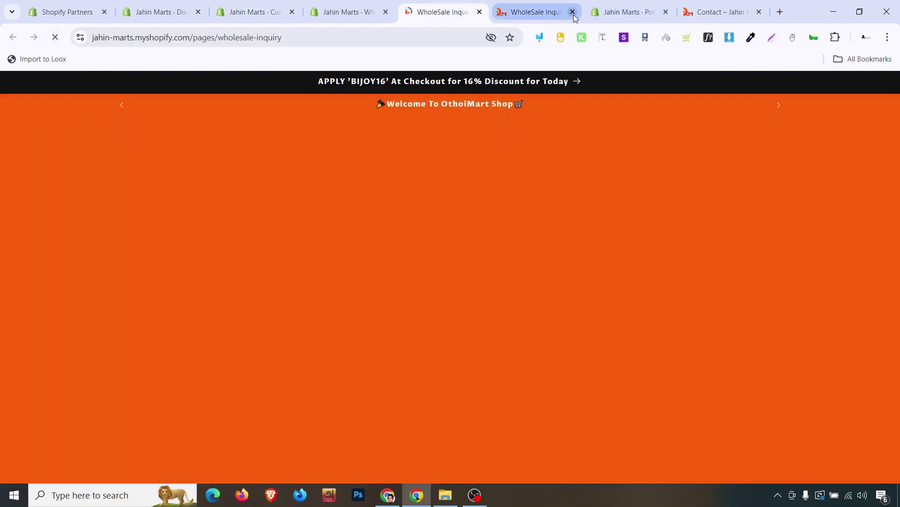
left_click(573, 15)
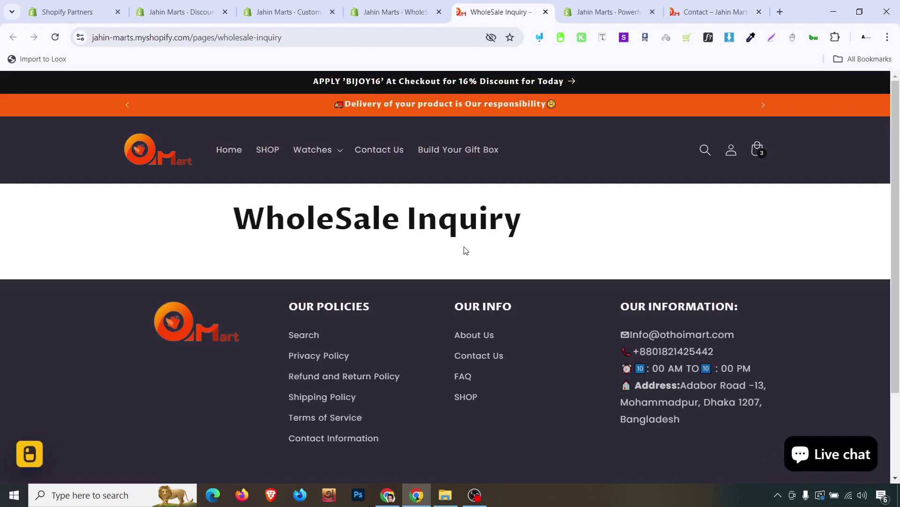
left_click(597, 5)
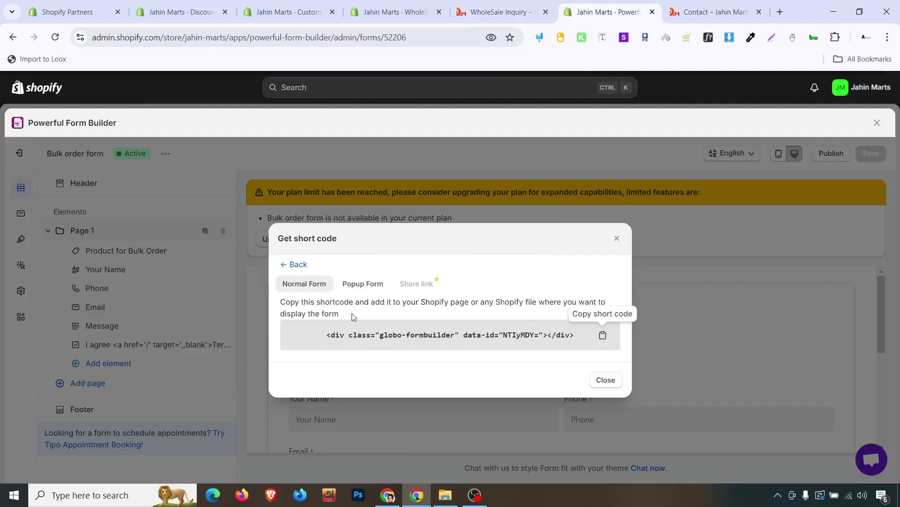
Step: Compare the popup and normal short codes, then close the short code window
left_click(347, 283)
left_click(288, 281)
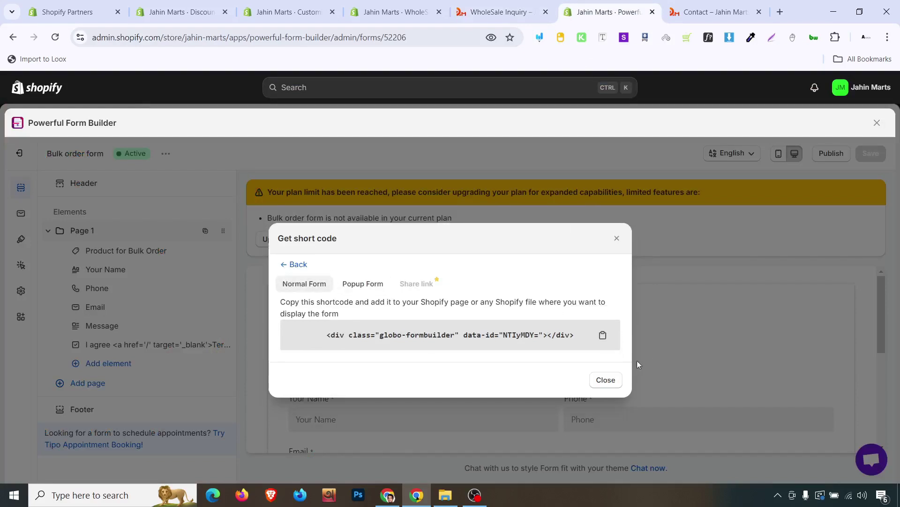
left_click(606, 380)
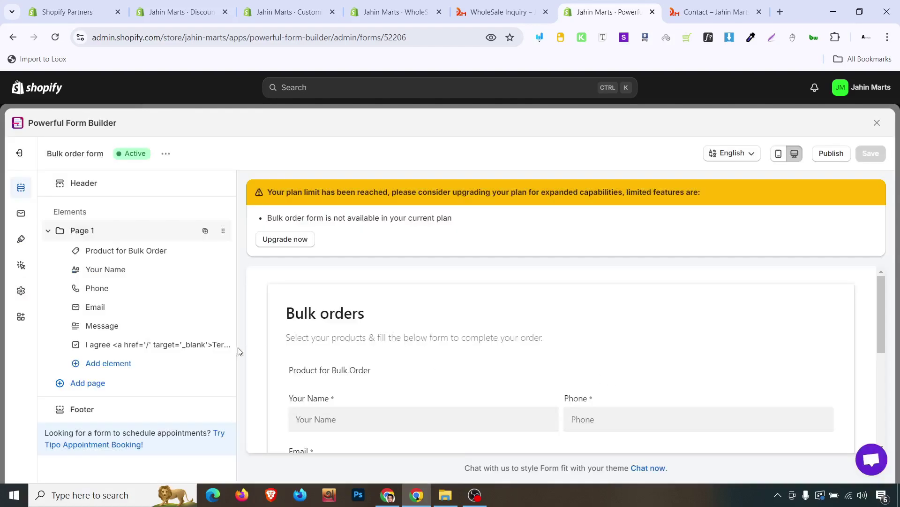
Step: Set the bulk order form's Appearance layout to Default and save the form
left_click(21, 291)
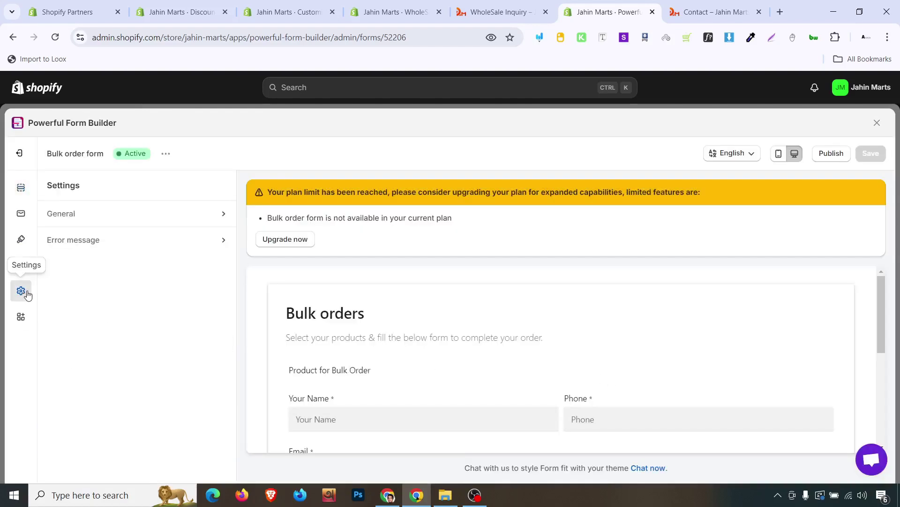
left_click(107, 217)
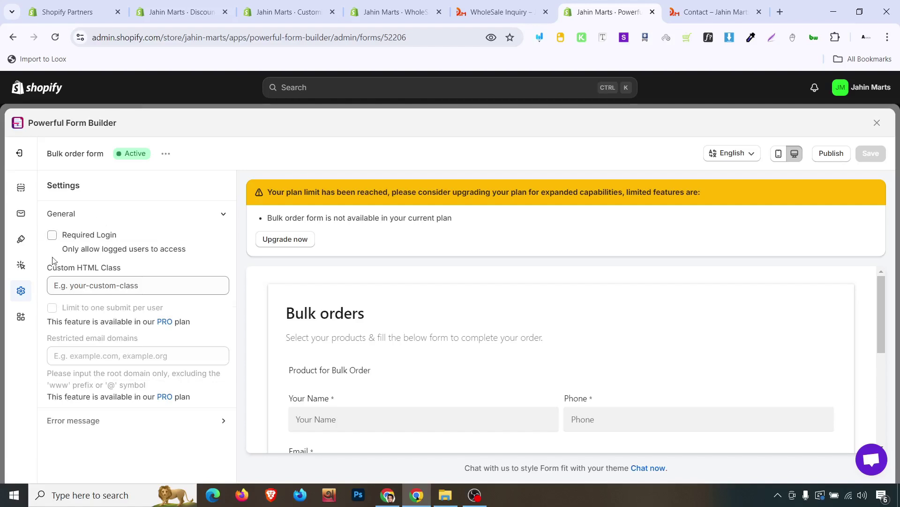
left_click(21, 265)
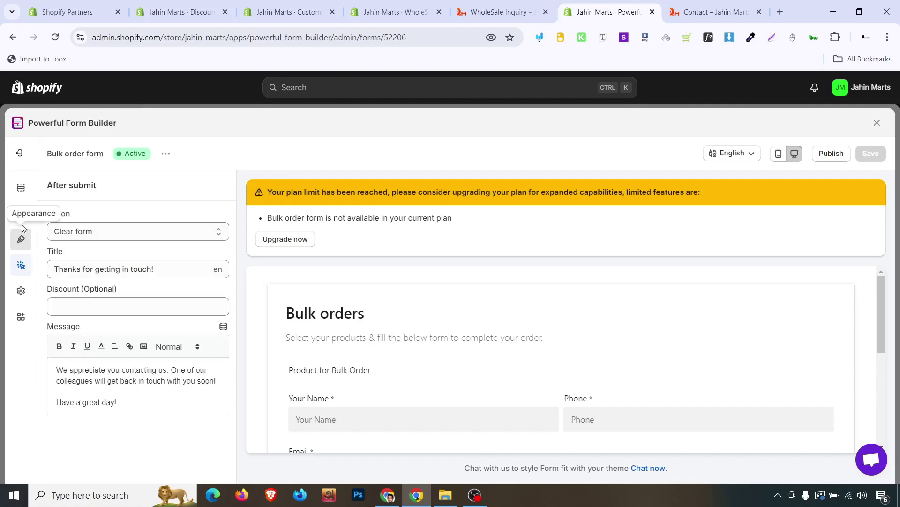
left_click(21, 240)
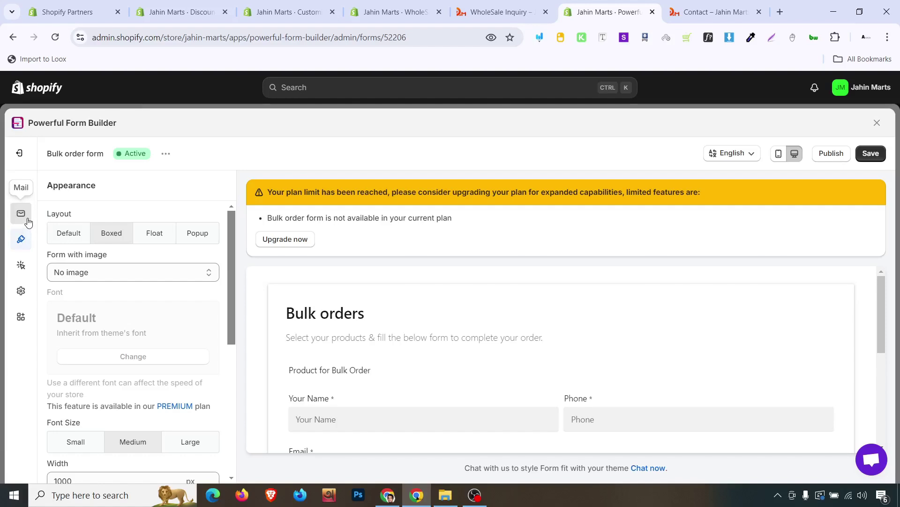
left_click(72, 233)
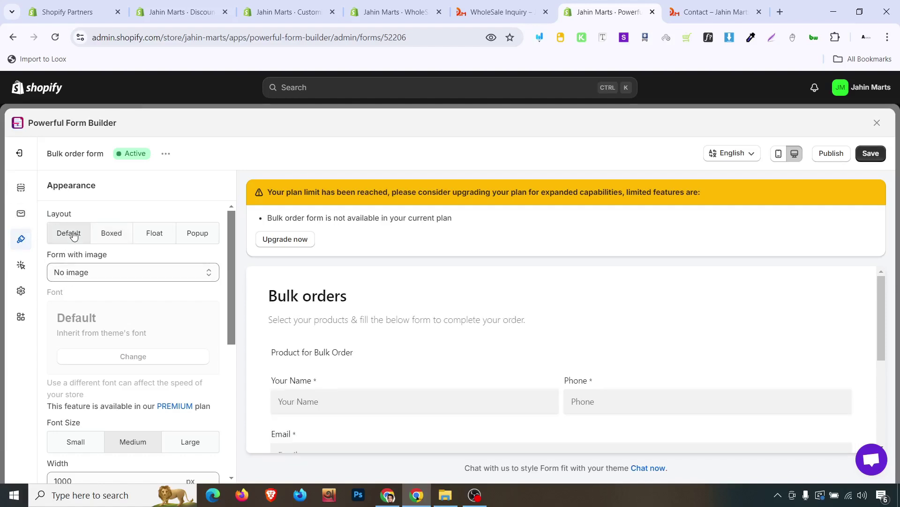
left_click(106, 235)
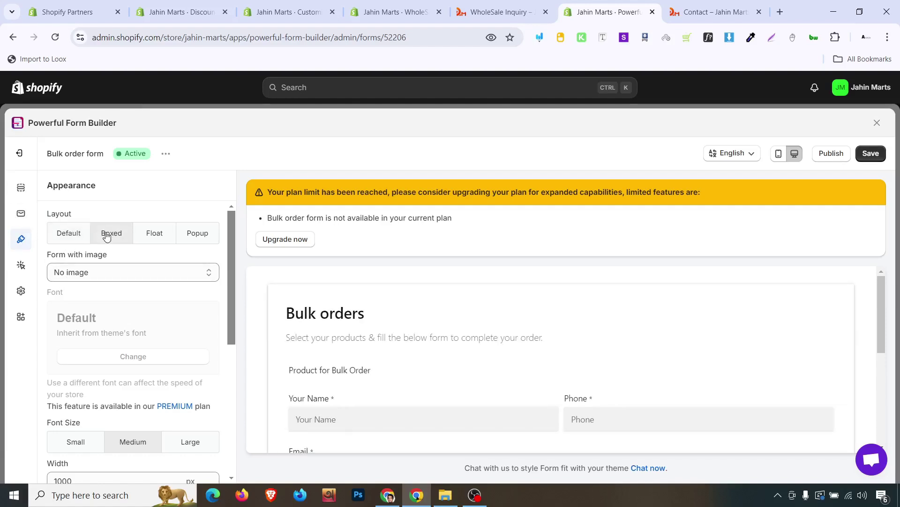
left_click(161, 232)
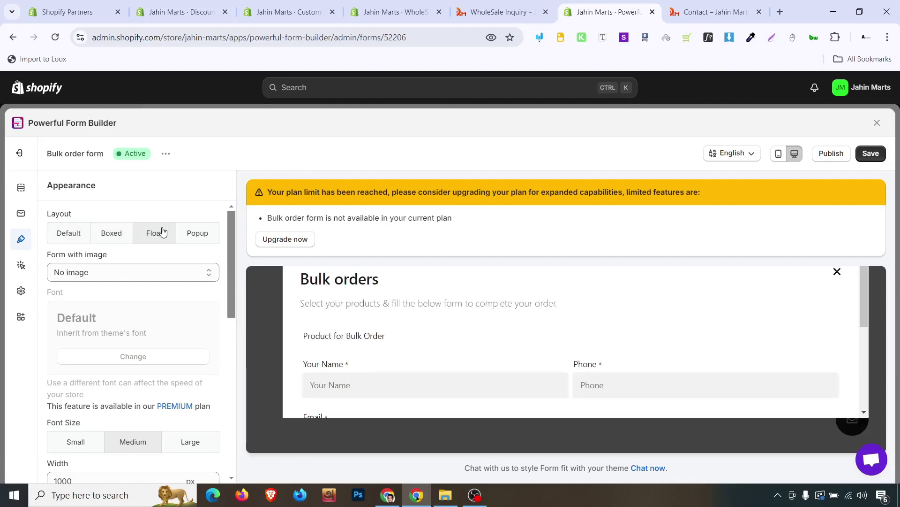
left_click(65, 235)
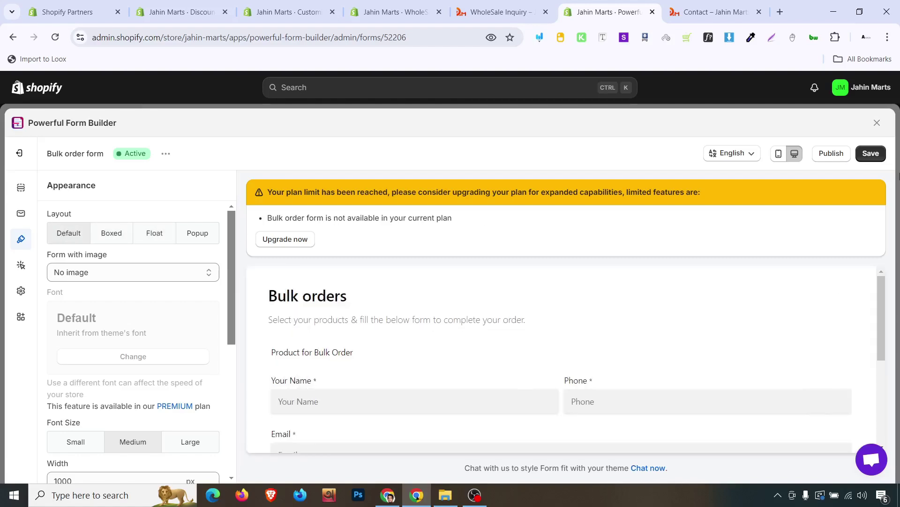
left_click(873, 158)
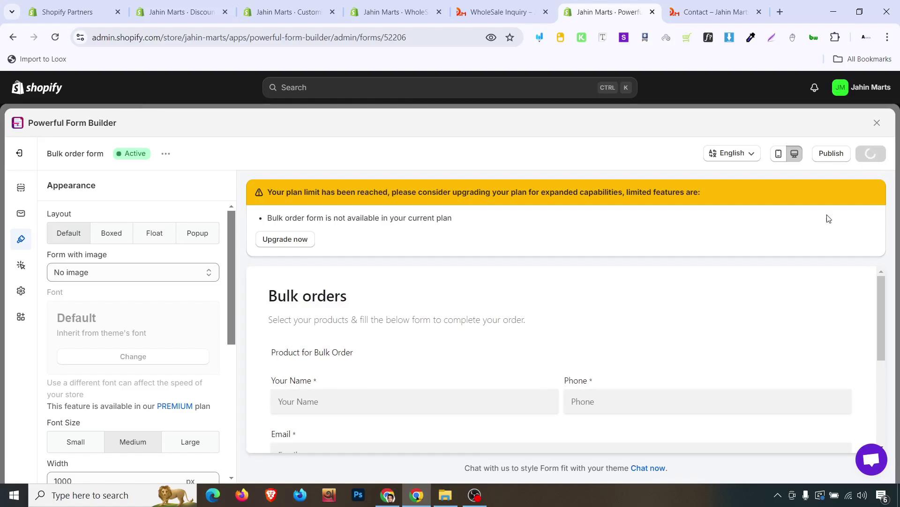
Step: Publish the Bulk order form to the WholeSale Inquiry page under the Pages type
left_click(832, 153)
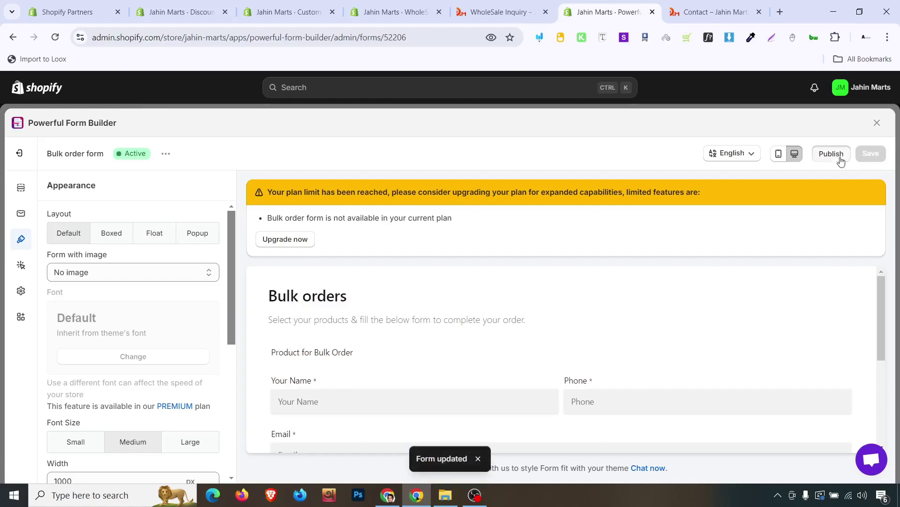
left_click(458, 335)
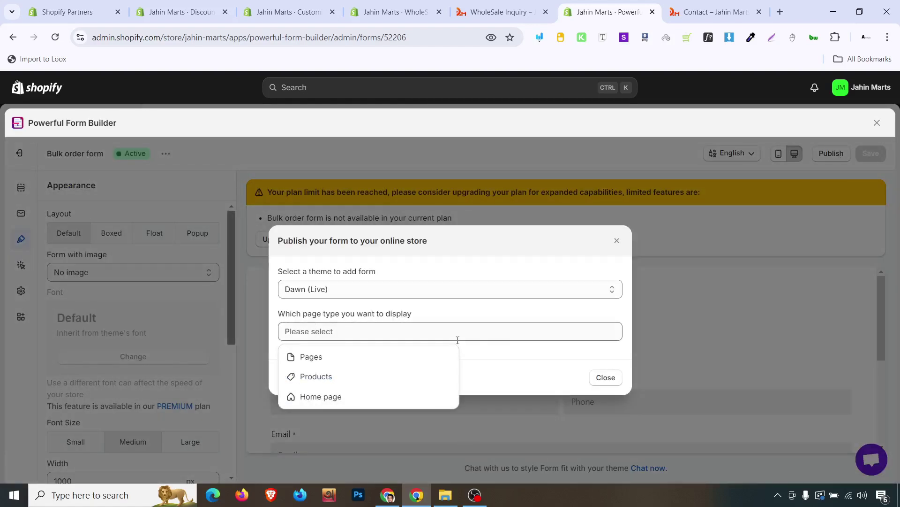
left_click(341, 358)
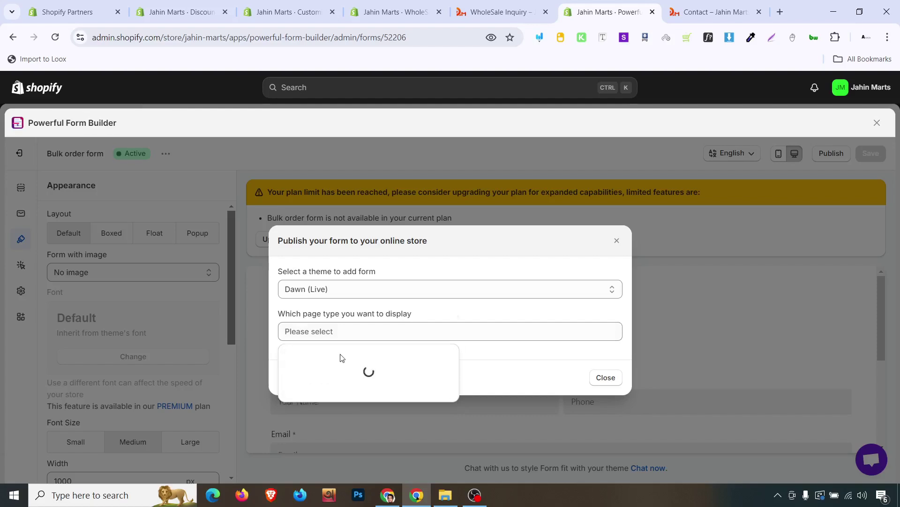
left_click(380, 300)
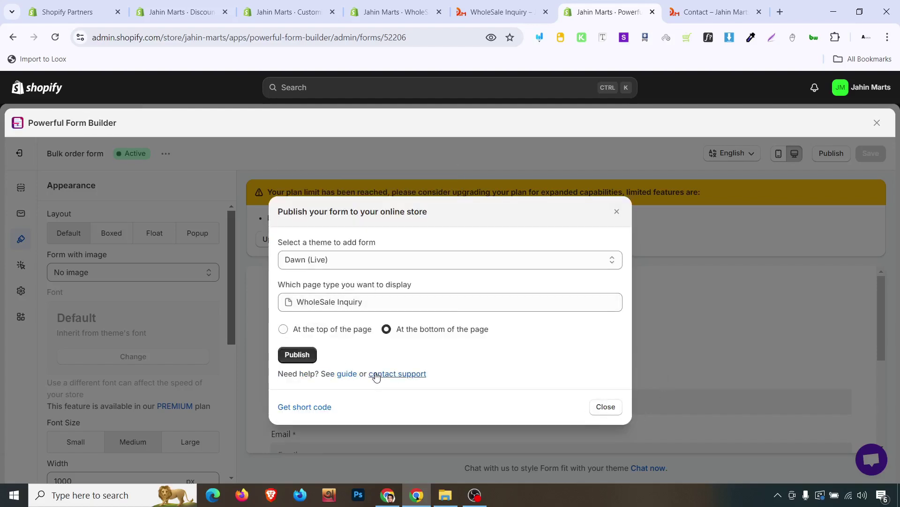
left_click(297, 355)
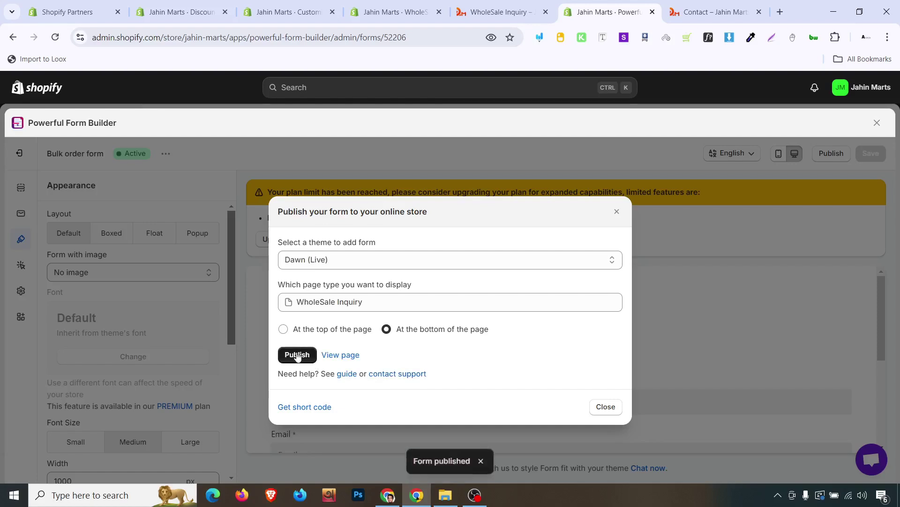
left_click(494, 9)
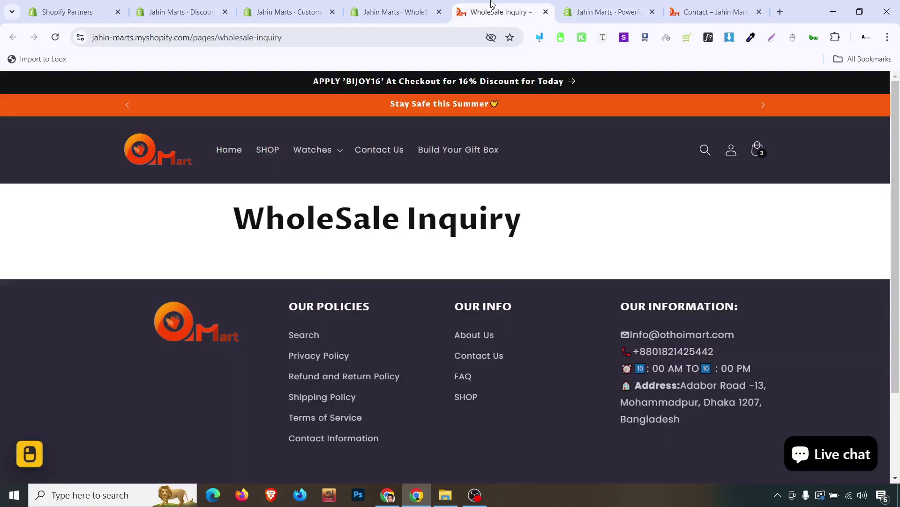
Step: Reload the WholeSale Inquiry storefront page to look for the form
left_click(54, 37)
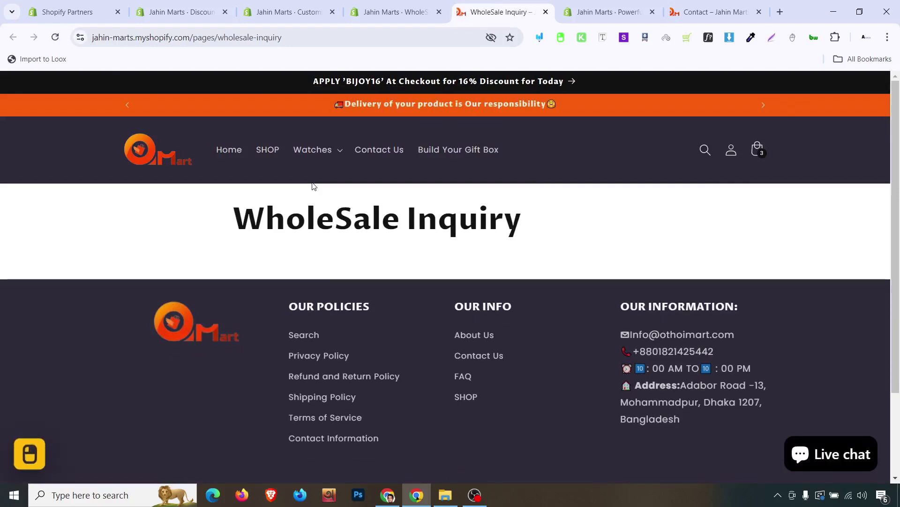
triple_click(426, 104)
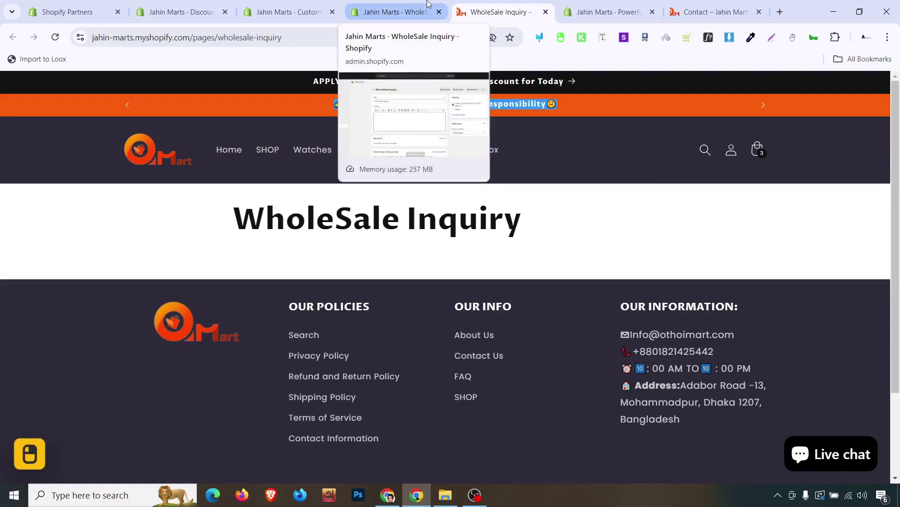
left_click_drag(609, 12, 504, 11)
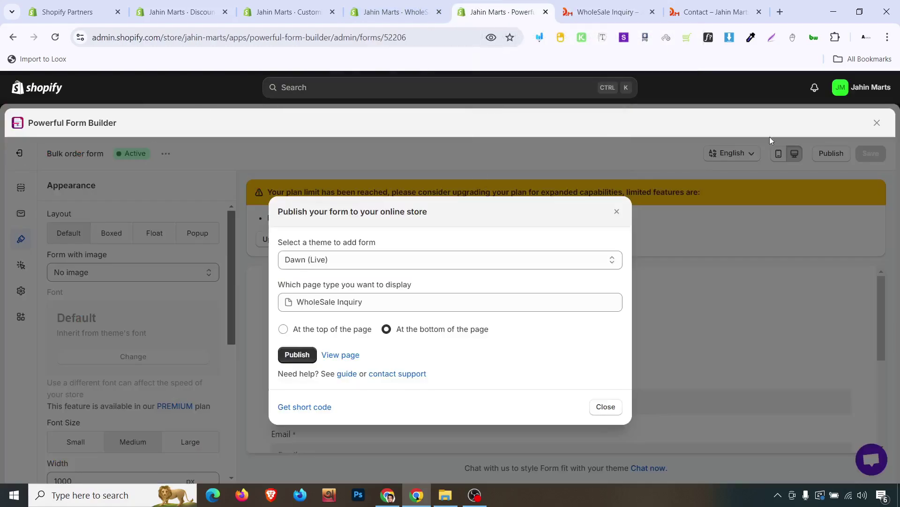
Step: Reload the storefront Contact page and browse to About Us from the footer
left_click(671, 7)
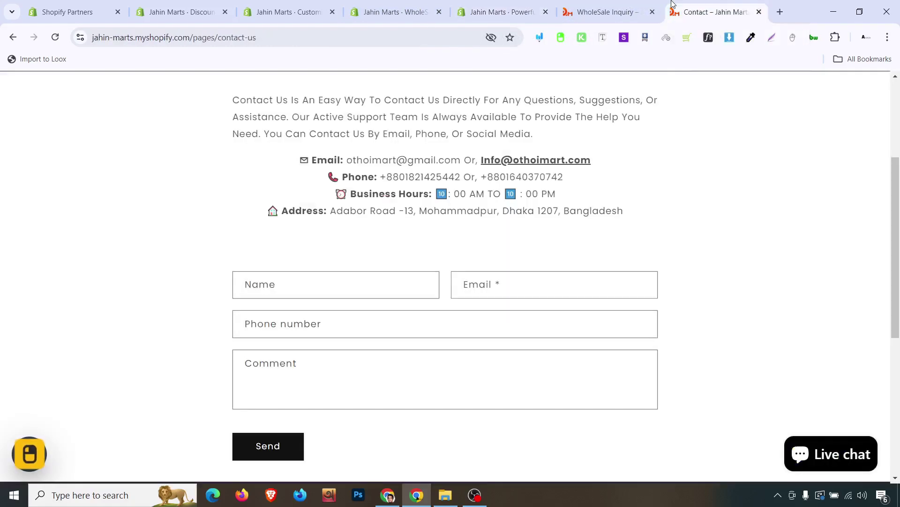
scroll(4, 136, "down", 2)
scroll(224, 173, "up", 6)
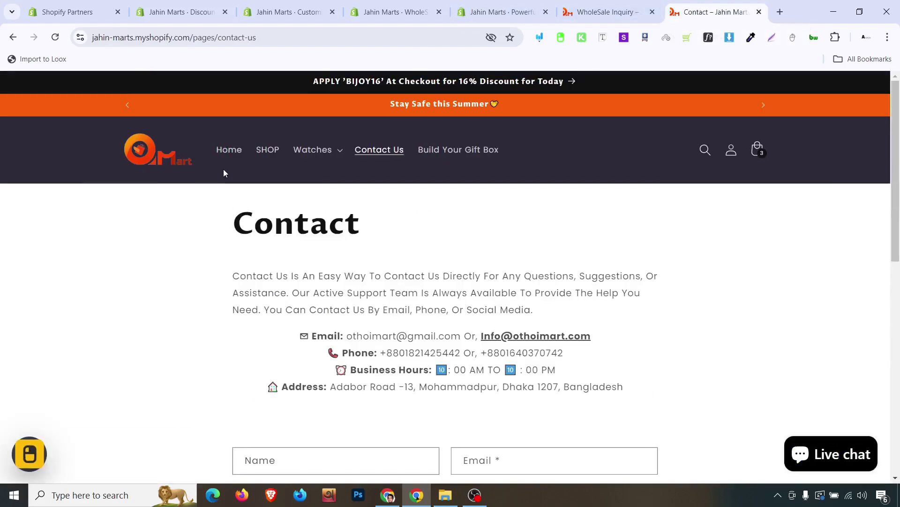
left_click(55, 37)
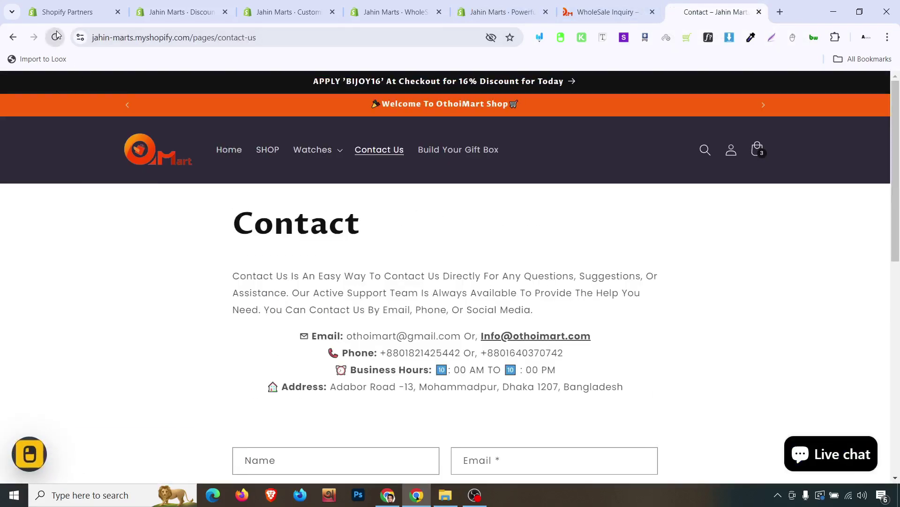
scroll(144, 276, "down", 5)
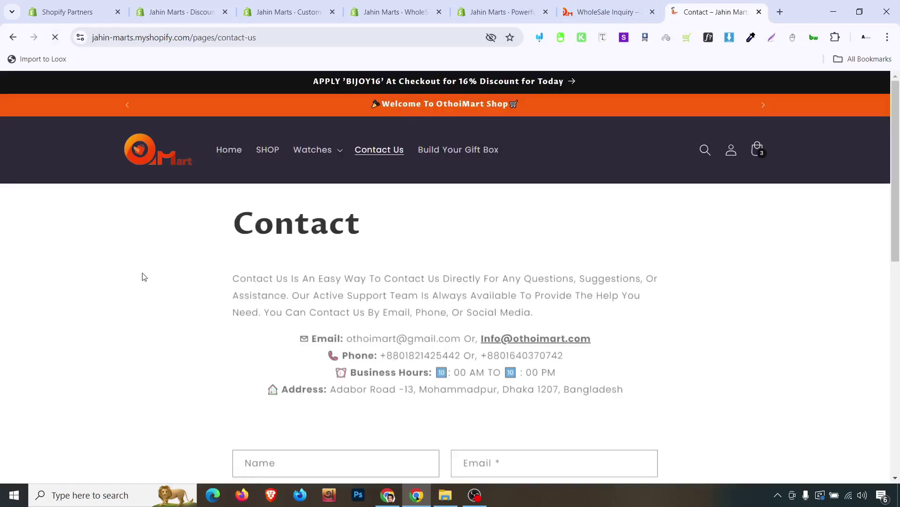
scroll(142, 277, "down", 8)
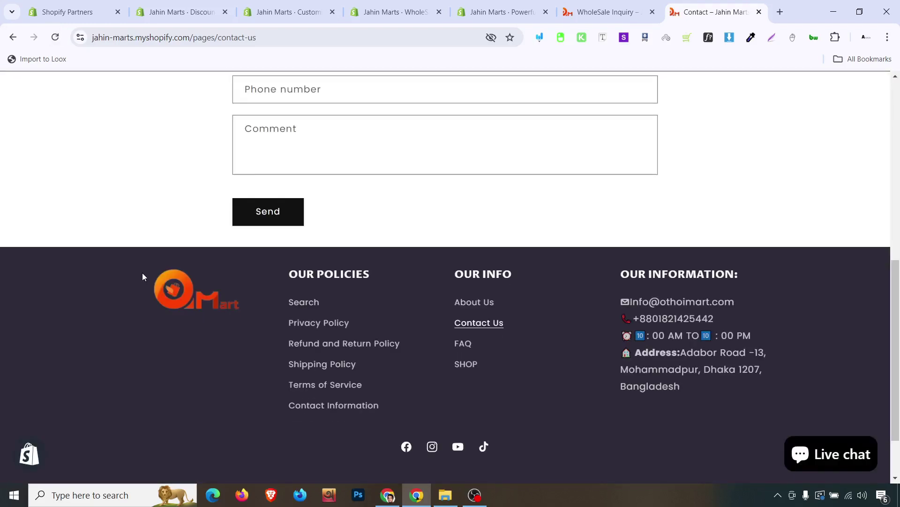
left_click(475, 303)
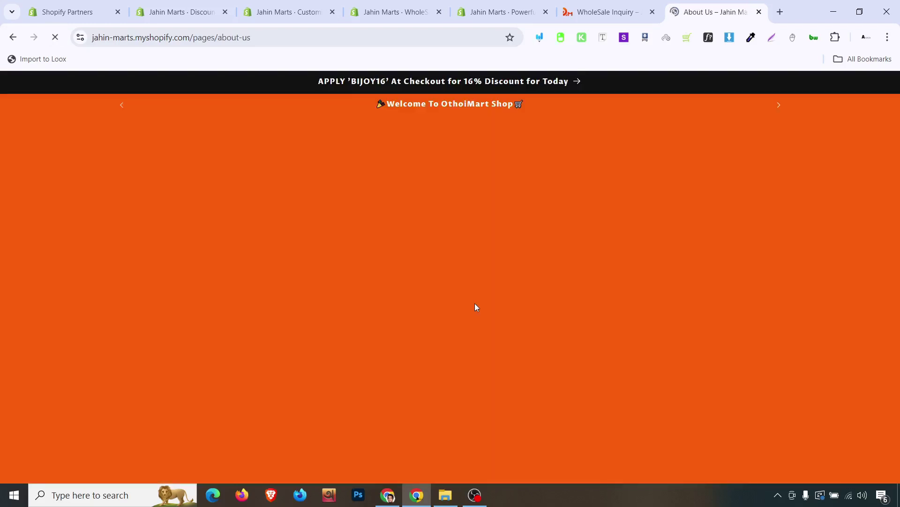
scroll(475, 305, "down", 13)
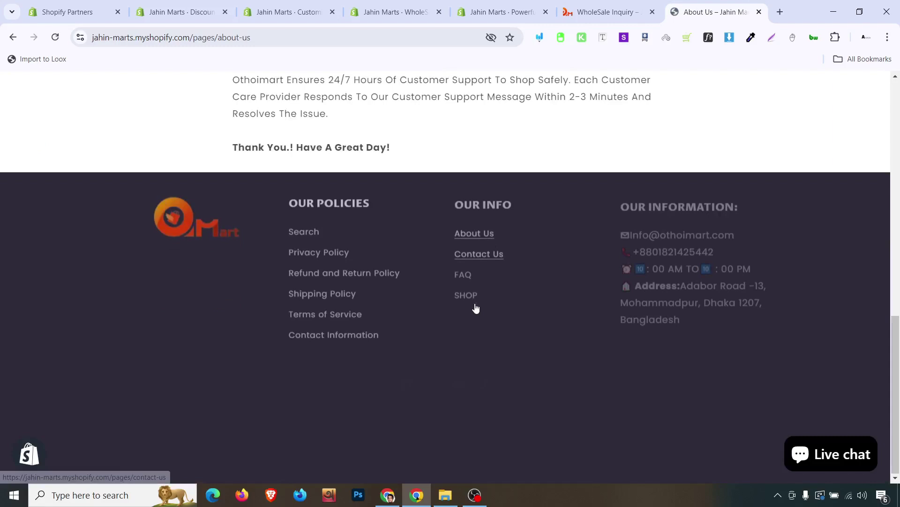
left_click(323, 3)
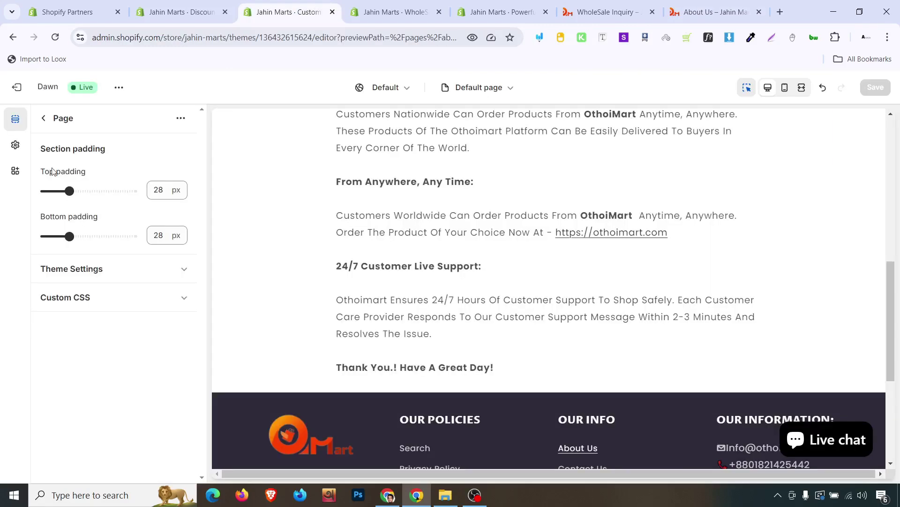
Step: Confirm the Globo Form Builder app embed is enabled in the theme's App embeds
left_click(45, 119)
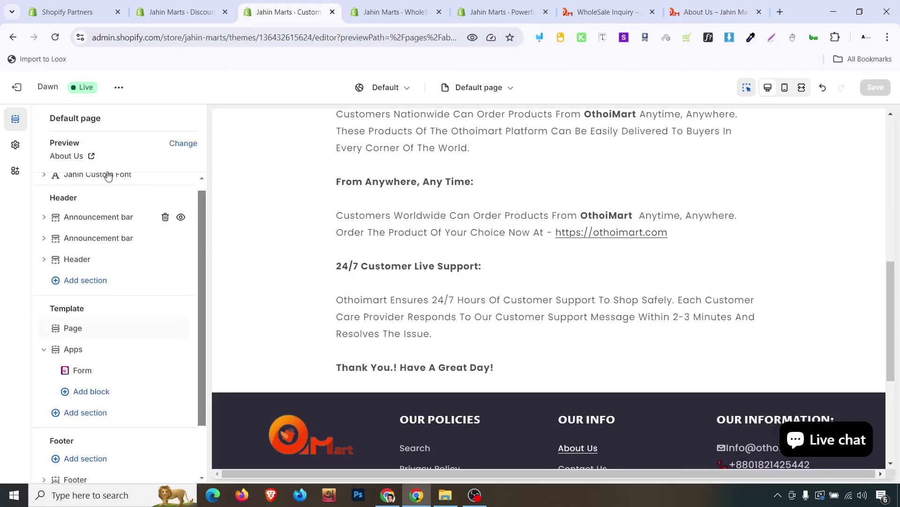
left_click(15, 171)
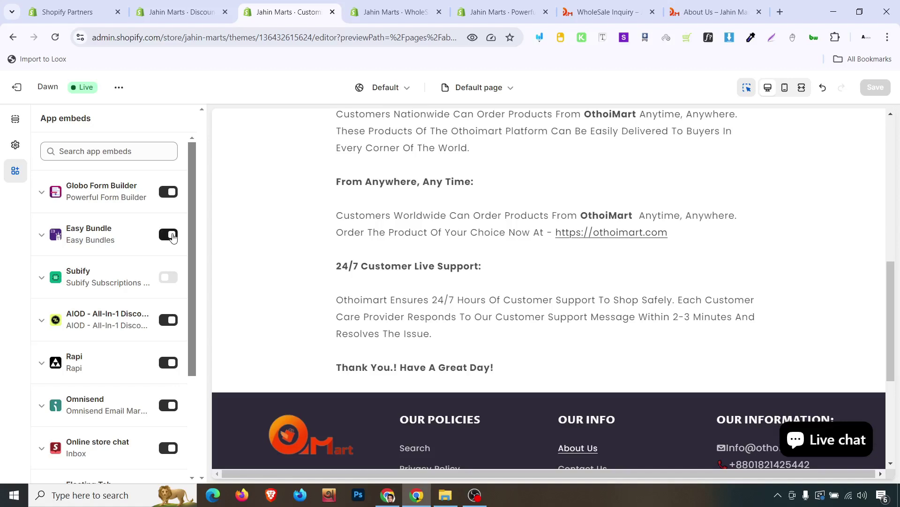
scroll(173, 237, "down", 3)
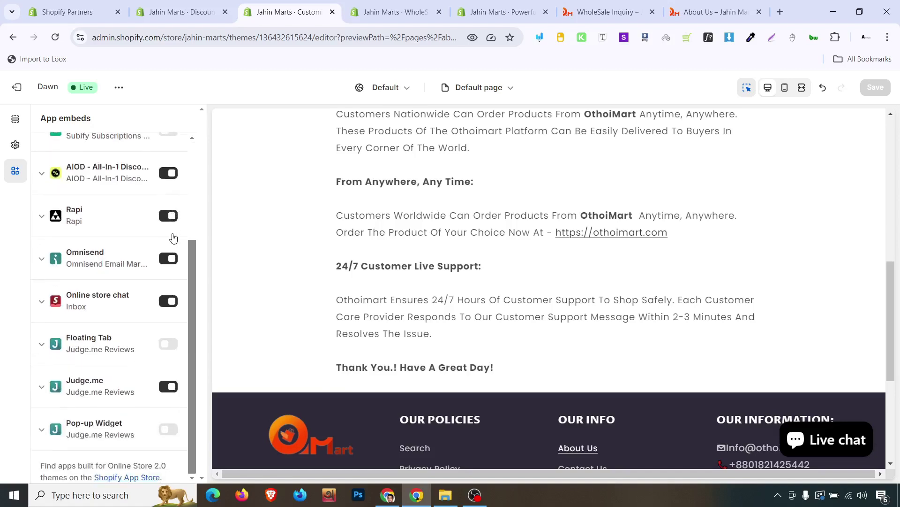
scroll(171, 341, "up", 3)
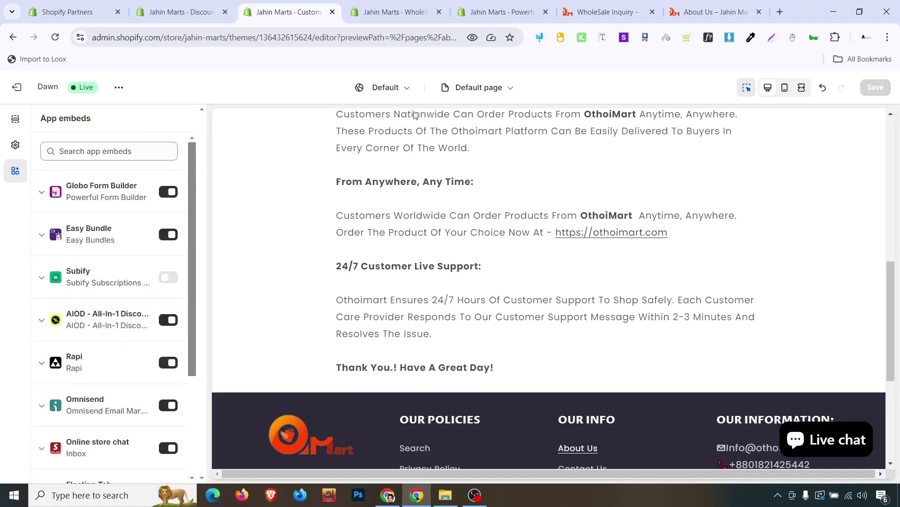
left_click(594, 11)
left_click(765, 4)
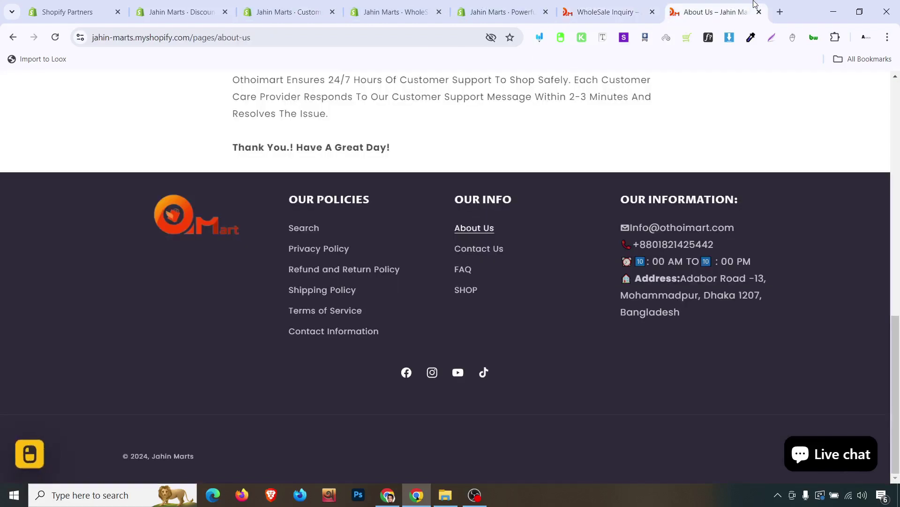
left_click(463, 4)
Step: Close the publish dialog, review the Elements list and Page 1, then exit to Forms
left_click(617, 212)
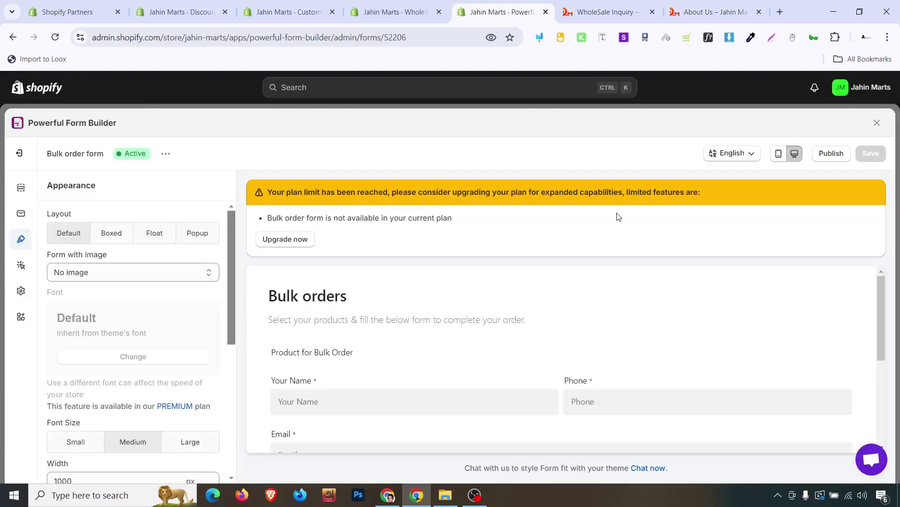
left_click(165, 153)
left_click(165, 154)
left_click(19, 187)
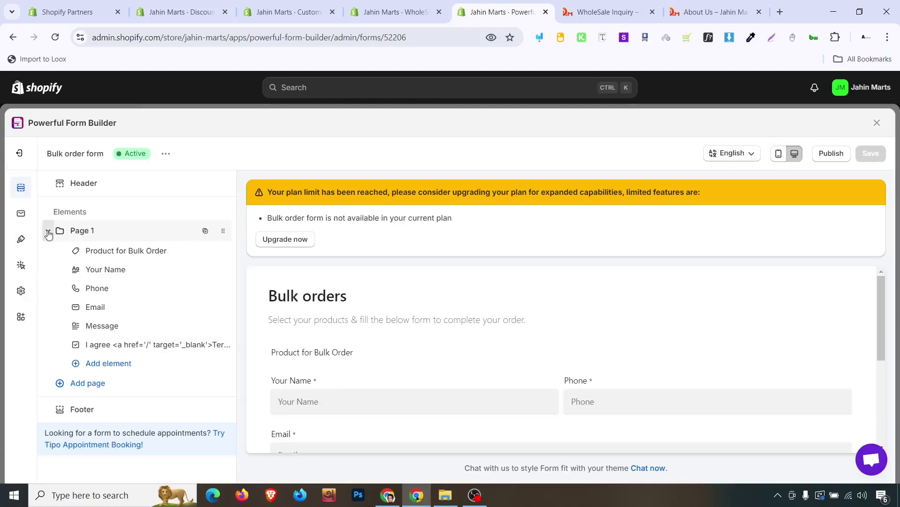
left_click(69, 230)
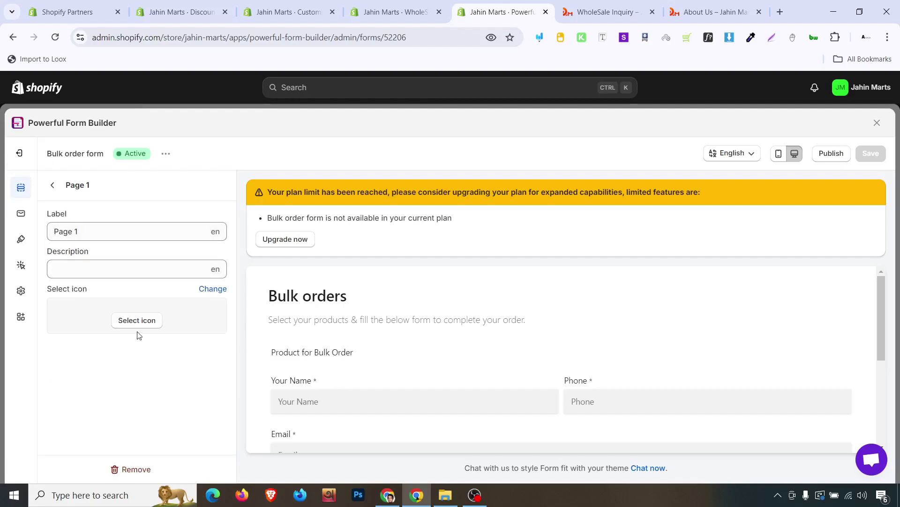
left_click(52, 184)
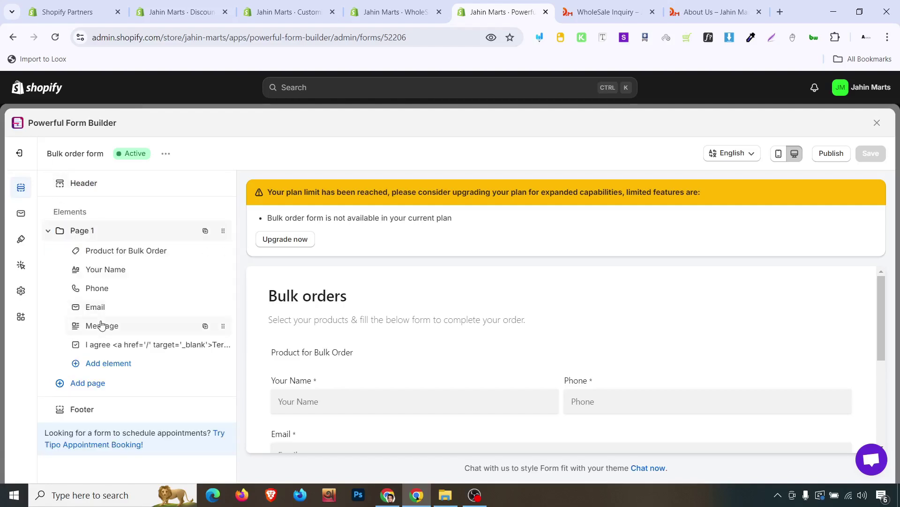
left_click(19, 153)
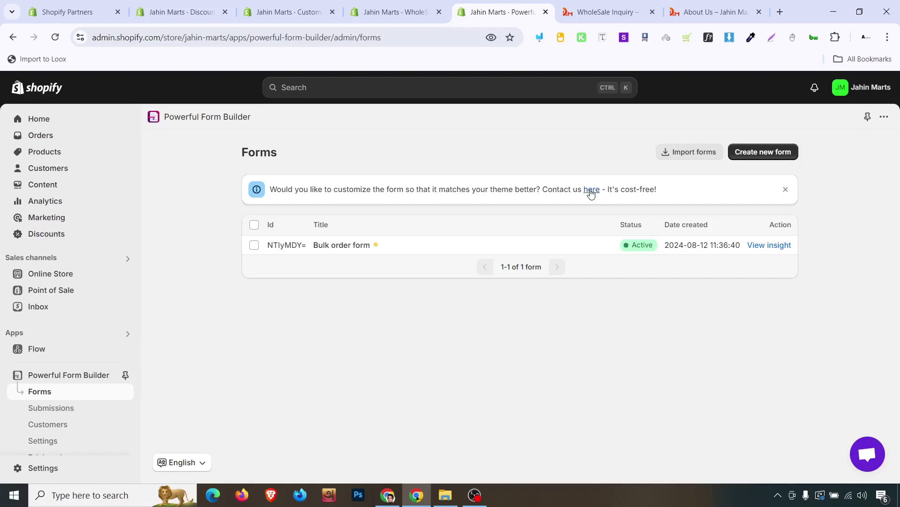
Step: Browse the Powerful Form Builder Settings page, then go back to the forms list
scroll(63, 392, "down", 1)
left_click(67, 400)
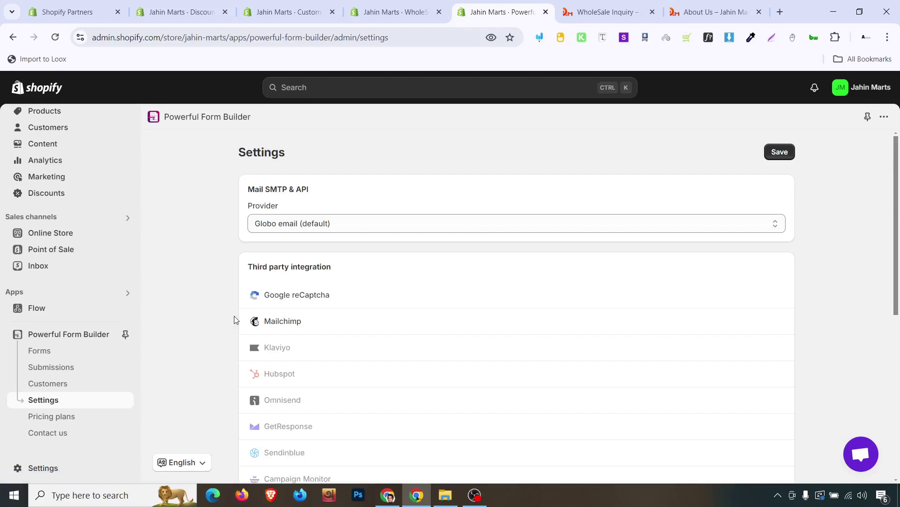
scroll(259, 261, "down", 7)
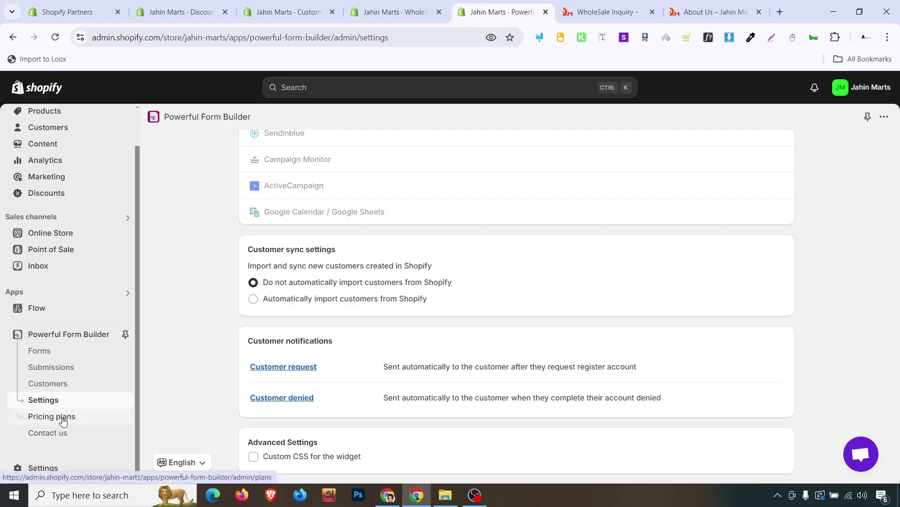
left_click(63, 359)
Step: Reload the WholeSale Inquiry storefront page to check whether the form appears
left_click(396, 12)
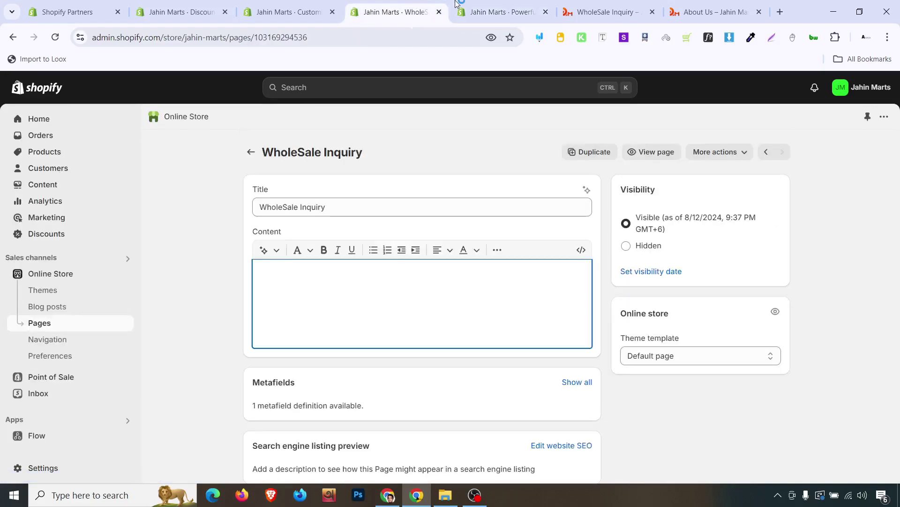
left_click(605, 12)
left_click(55, 37)
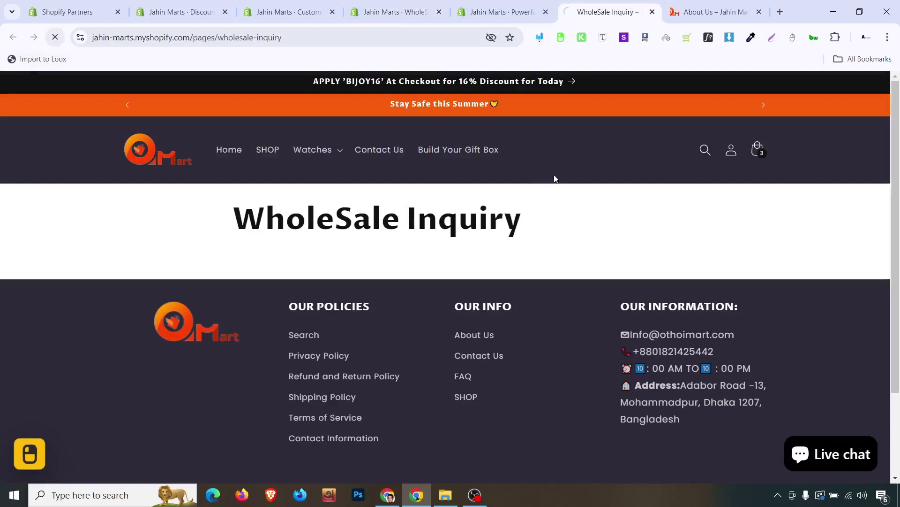
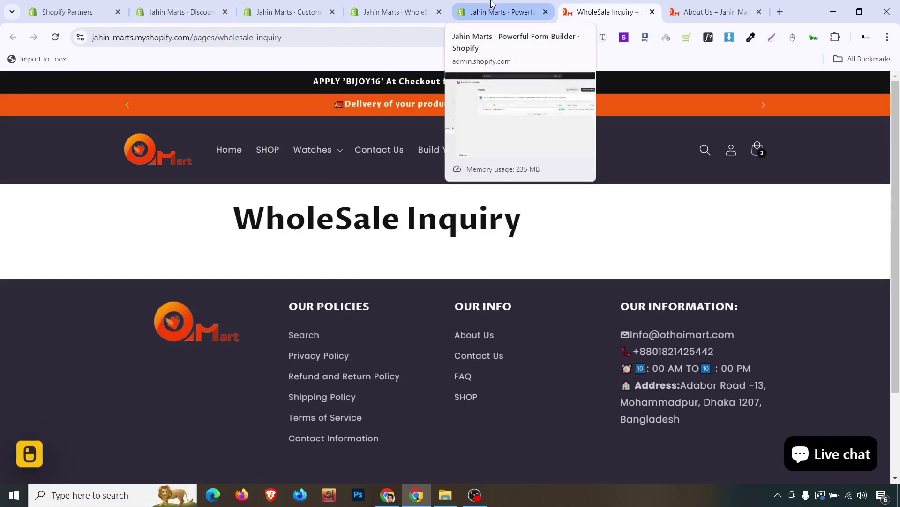
Step: Copy the Bulk order form's Popup Form shortcode from Publish > Get short code
left_click(492, 4)
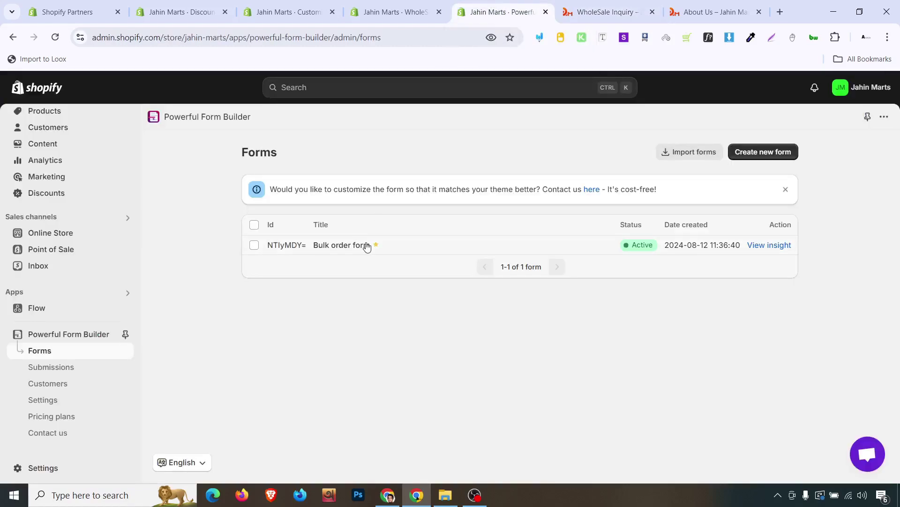
left_click(329, 253)
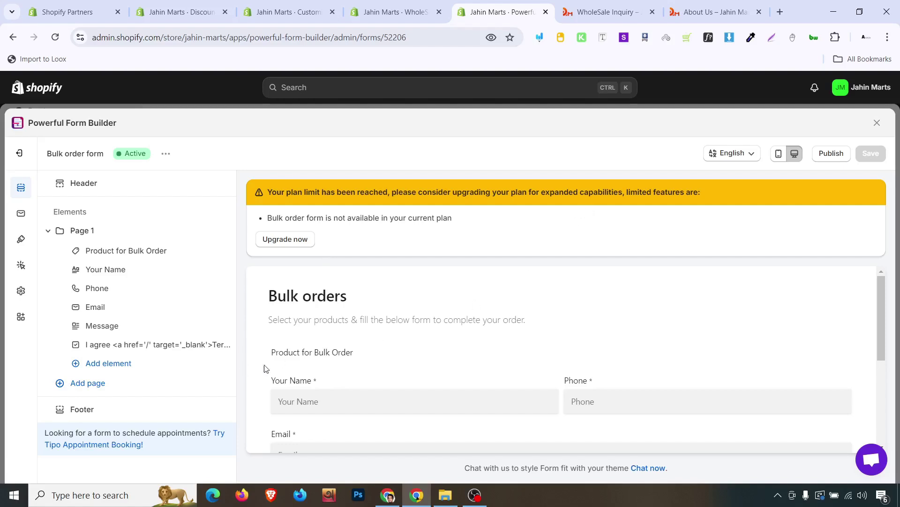
scroll(329, 369, "down", 4)
scroll(329, 369, "down", 1)
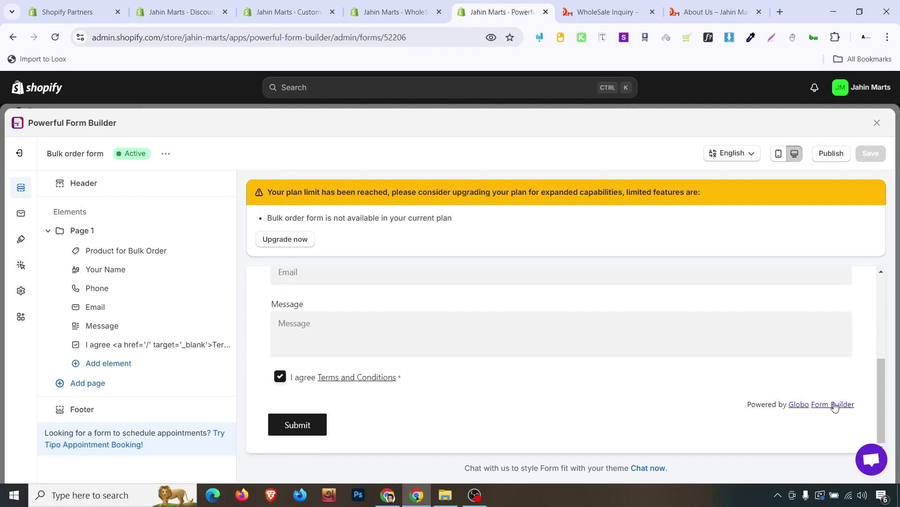
left_click(844, 158)
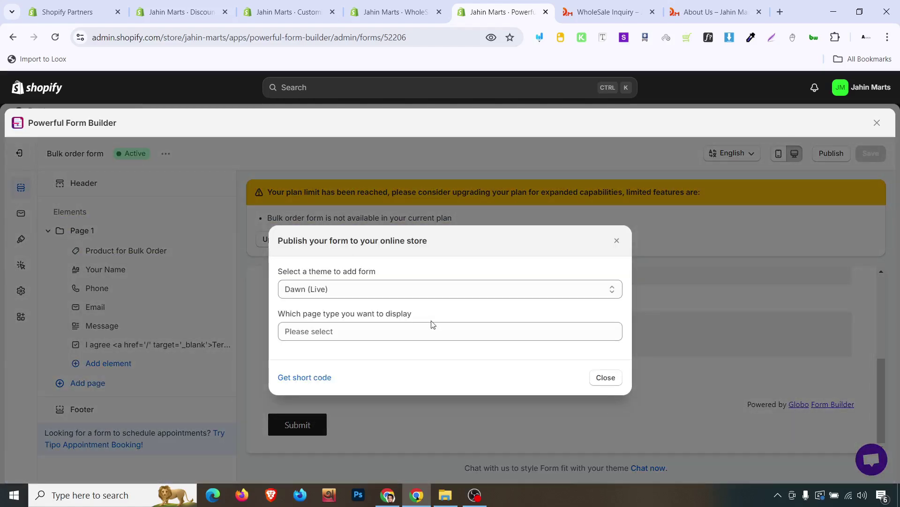
left_click(323, 378)
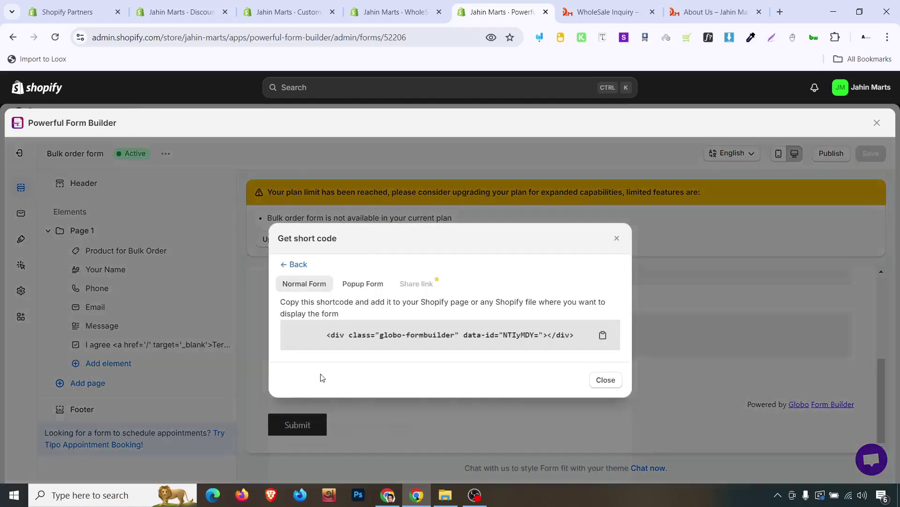
left_click(371, 288)
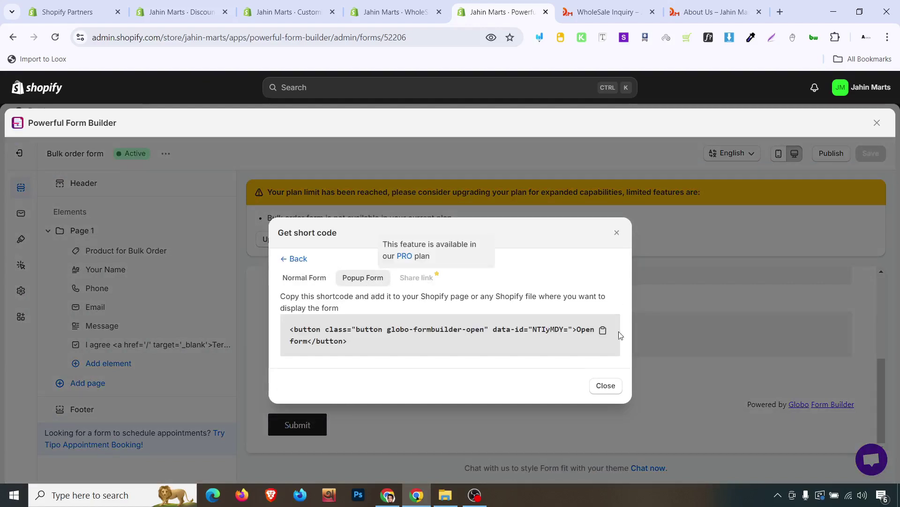
left_click(603, 330)
Step: Paste the popup shortcode into the WholeSale Inquiry page's HTML content and save the page
left_click(409, 4)
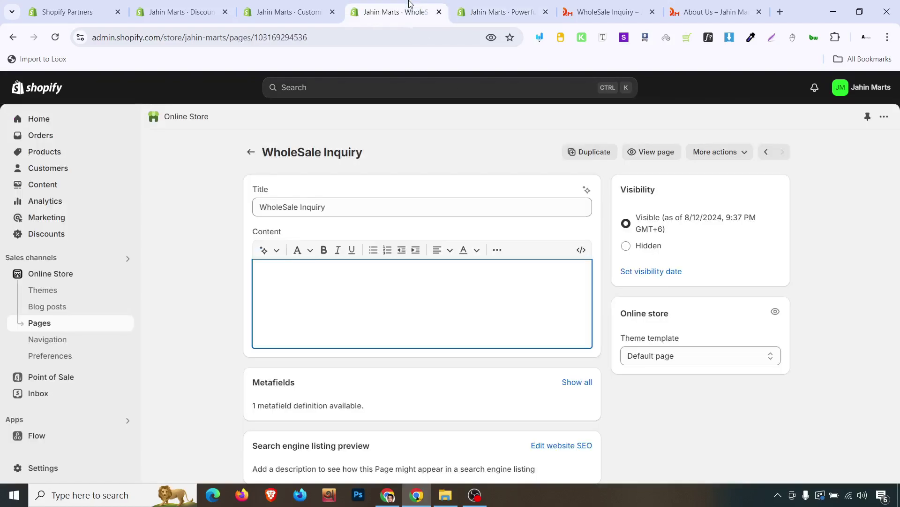
left_click(581, 249)
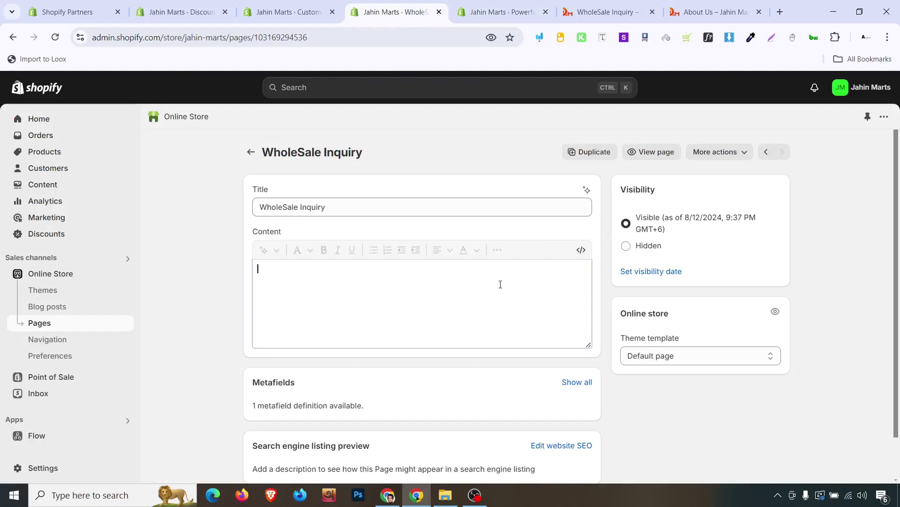
key("ctrl+v")
left_click(581, 249)
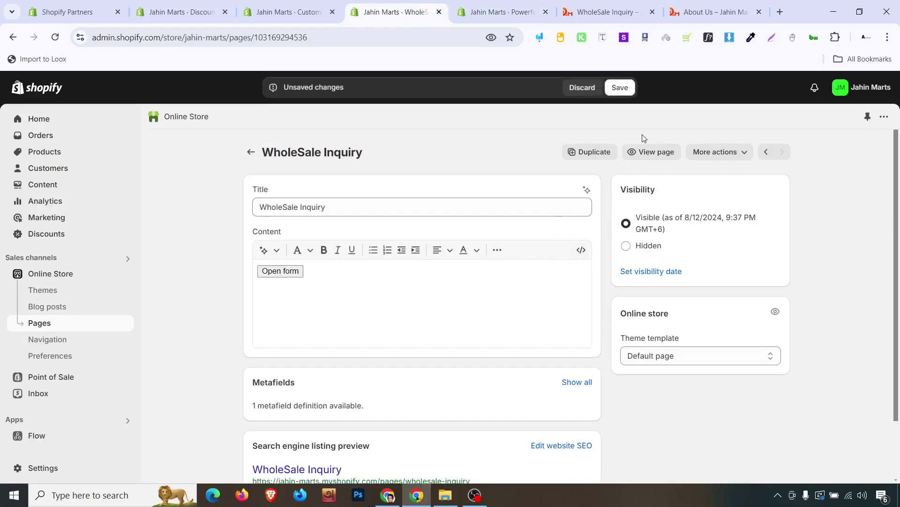
left_click(625, 88)
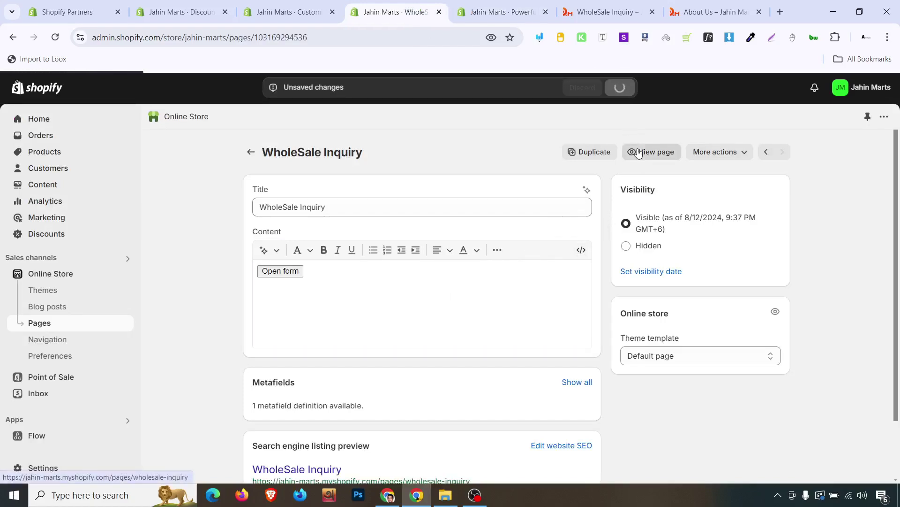
Step: View the live WholeSale Inquiry page, which shows only its title and no form
left_click(637, 152)
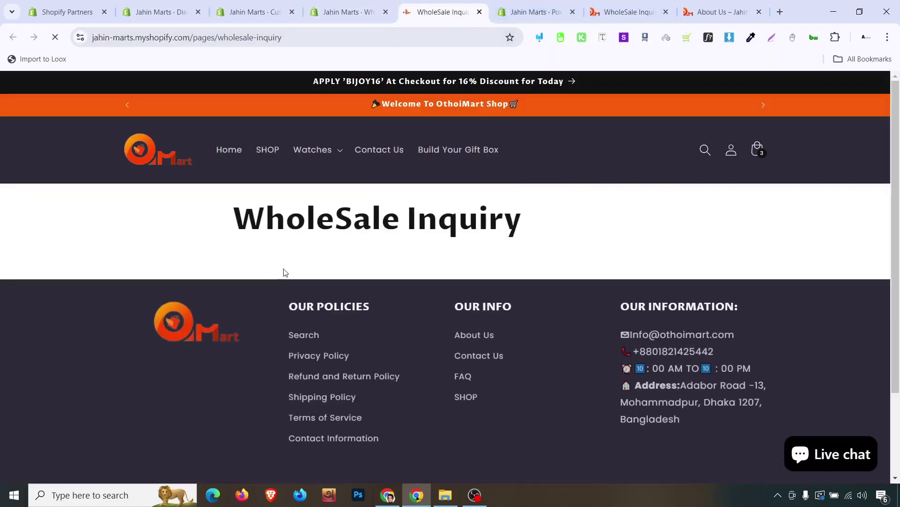
left_click_drag(235, 221, 521, 222)
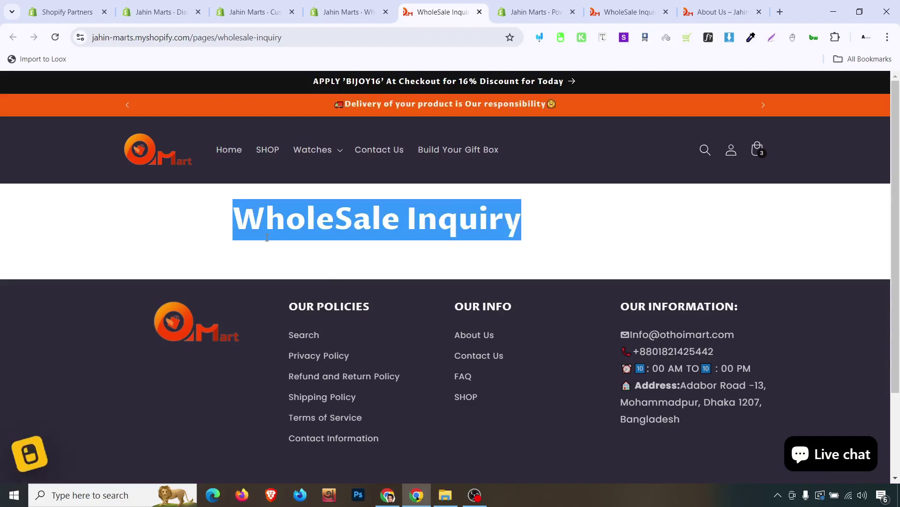
left_click(363, 226)
scroll(364, 226, "down", 1)
scroll(364, 226, "down", 3)
scroll(364, 226, "up", 3)
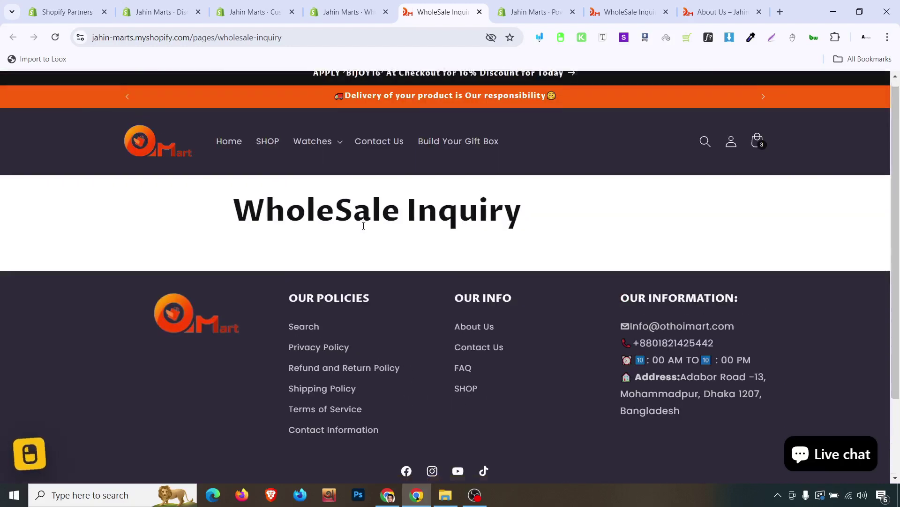
scroll(364, 226, "down", 1)
scroll(361, 225, "up", 2)
double_click(295, 246)
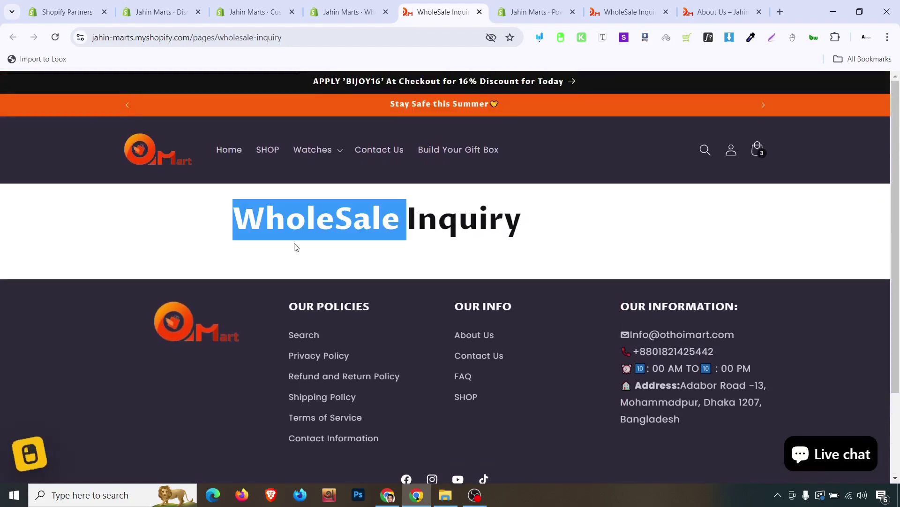
left_click(296, 246)
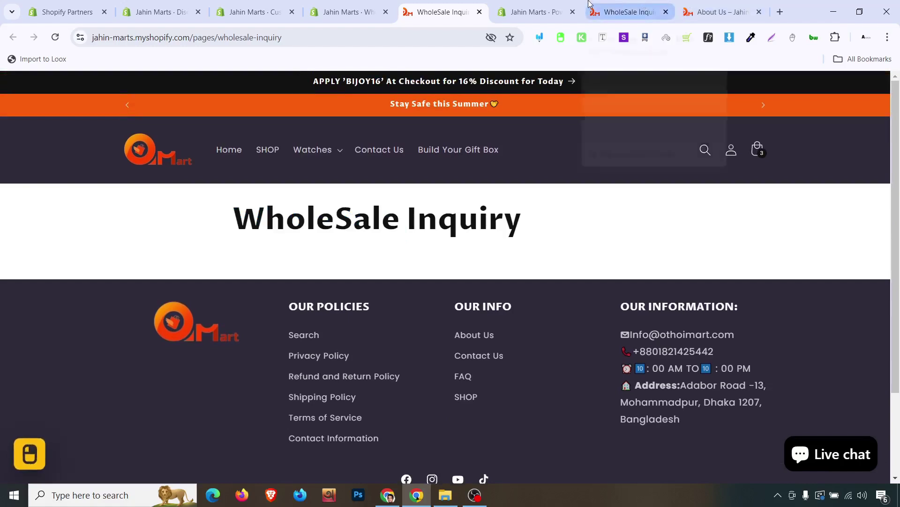
Step: Replace the page's HTML content with the Normal Form shortcode and save the page
left_click(527, 5)
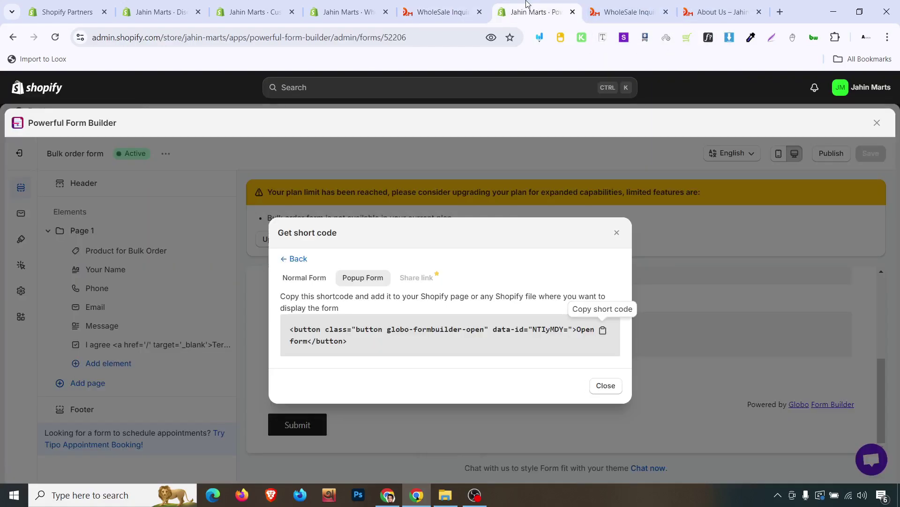
left_click(327, 279)
left_click(605, 336)
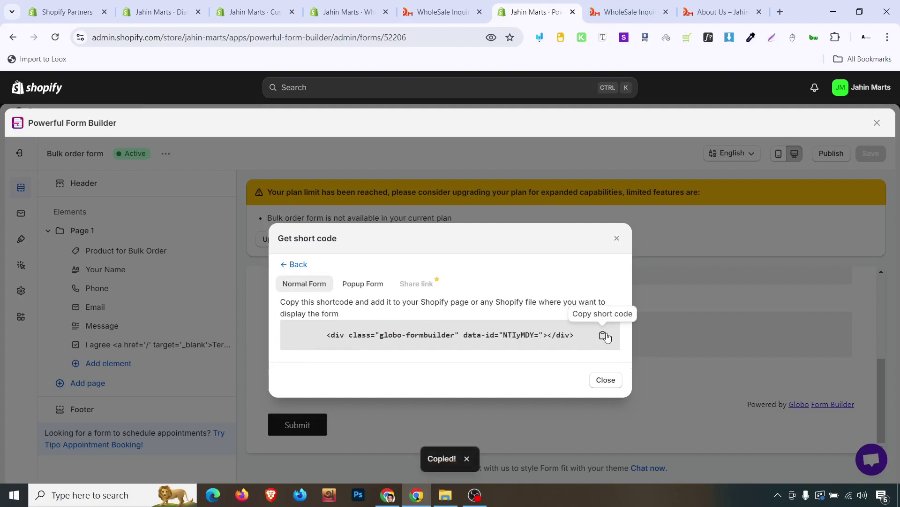
left_click(435, 7)
left_click(366, 6)
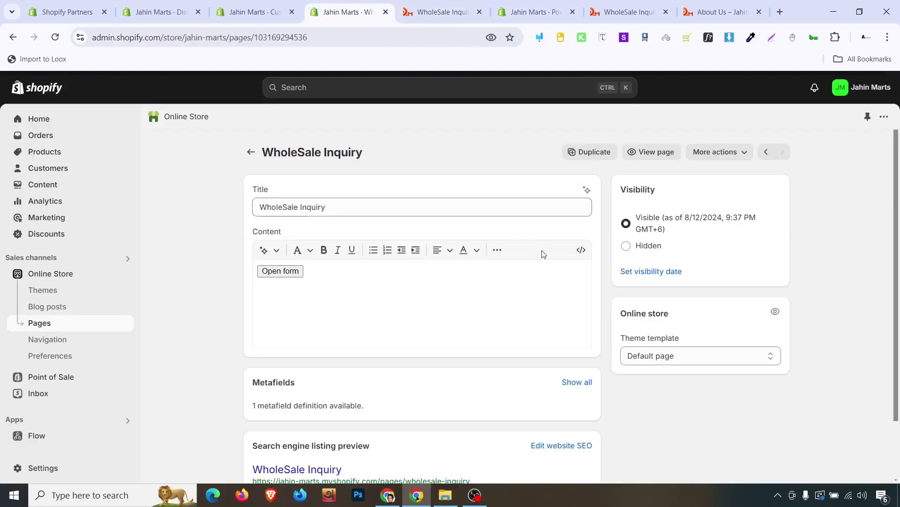
left_click(581, 250)
key("ctrl+a")
key("ctrl+v")
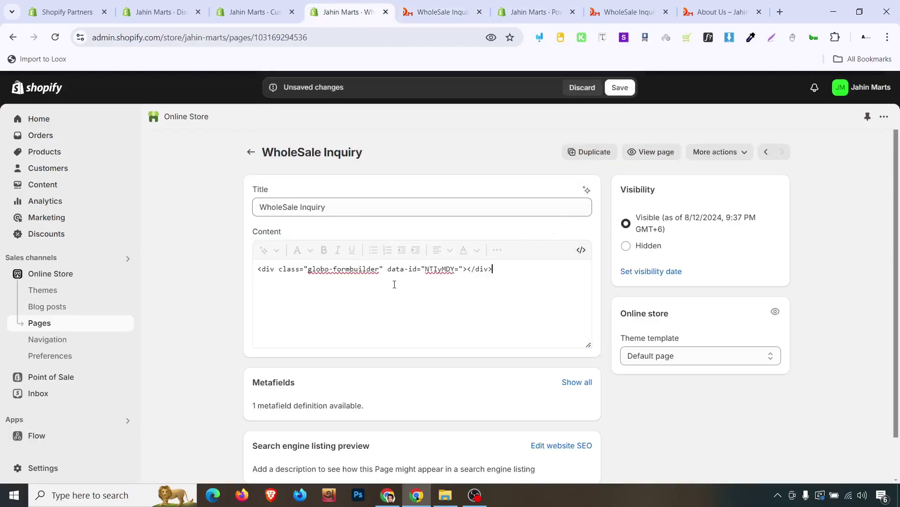
left_click(582, 249)
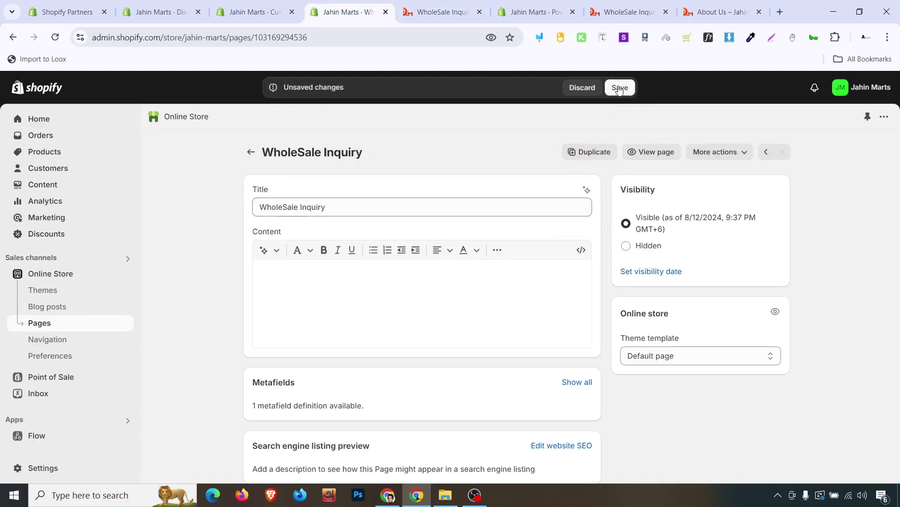
left_click(312, 264)
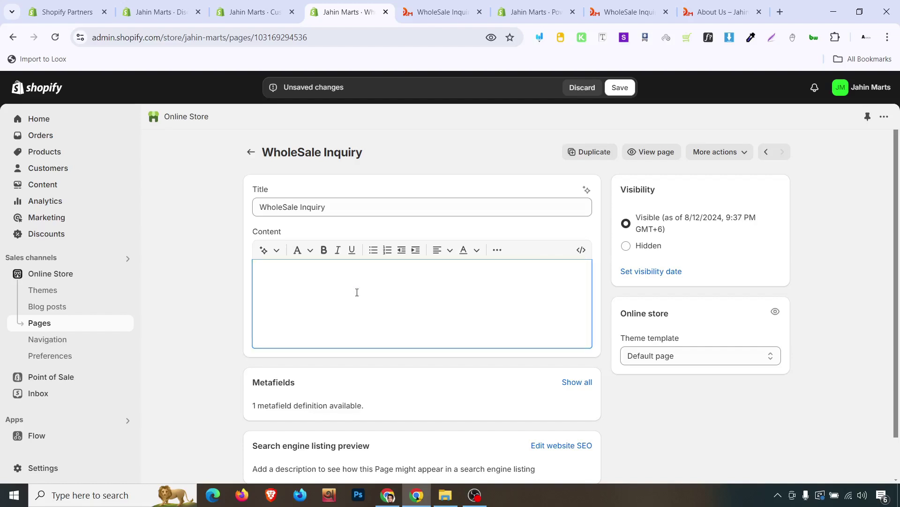
left_click(581, 249)
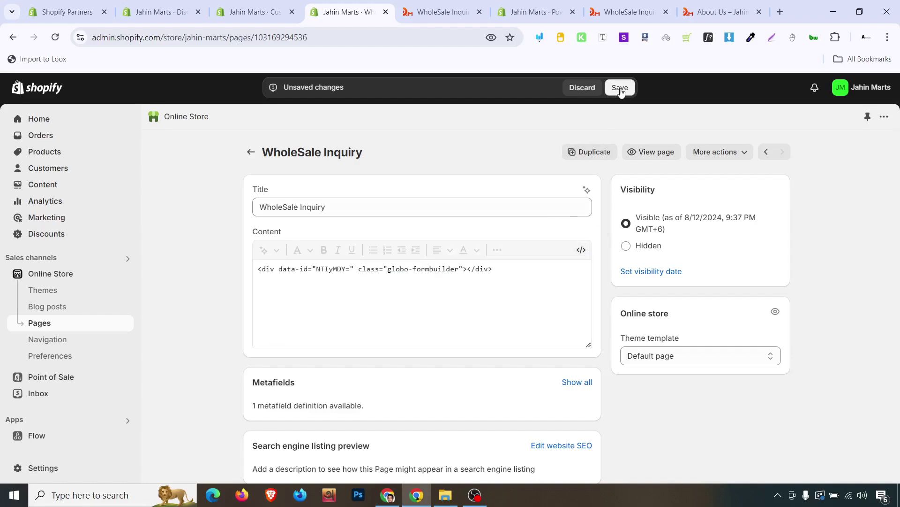
left_click(620, 88)
Step: Reload the live WholeSale Inquiry page to check for the form
left_click(440, 12)
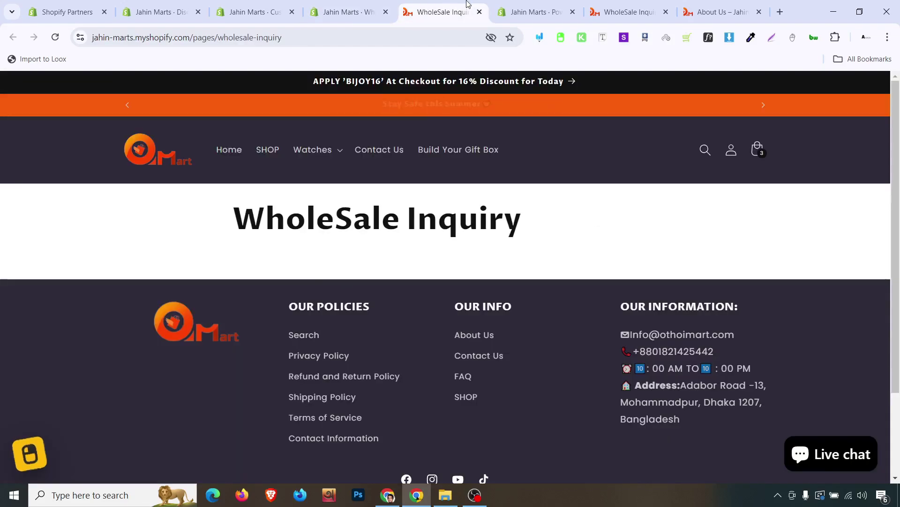
left_click(365, 4)
left_click(463, 4)
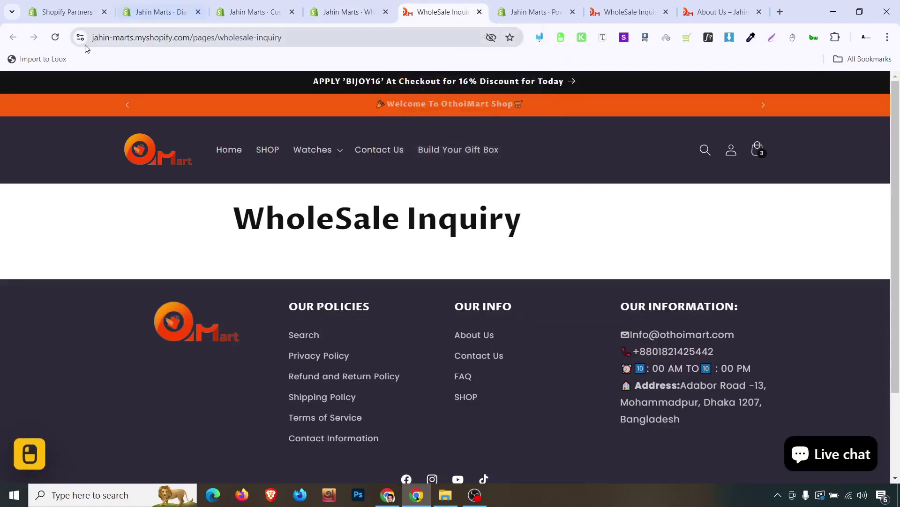
left_click(55, 37)
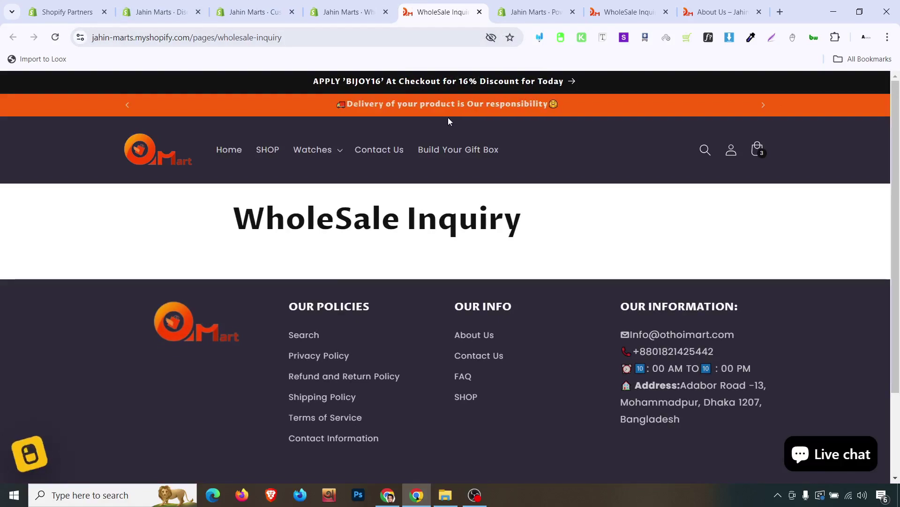
left_click(554, 7)
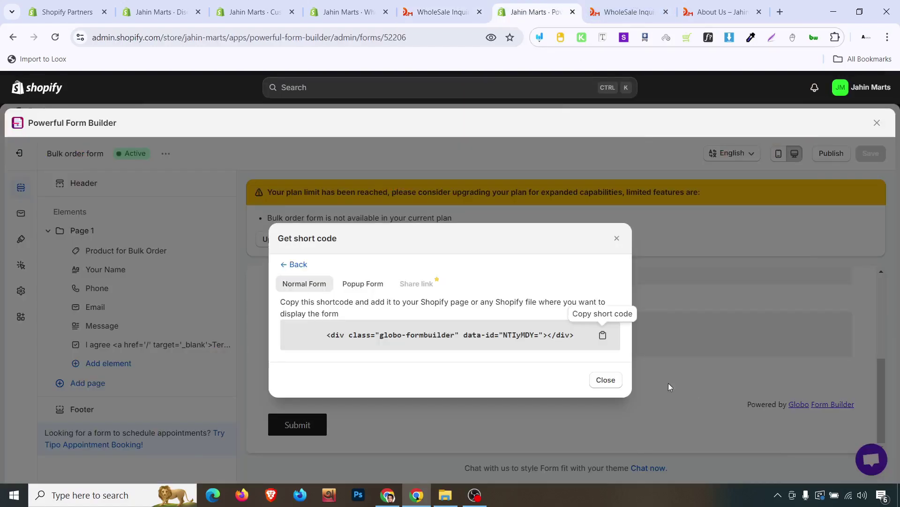
Step: Message Form Builder support 'Hi', 'form is not working', 'with shortcode in my store', then close the chat
left_click(604, 381)
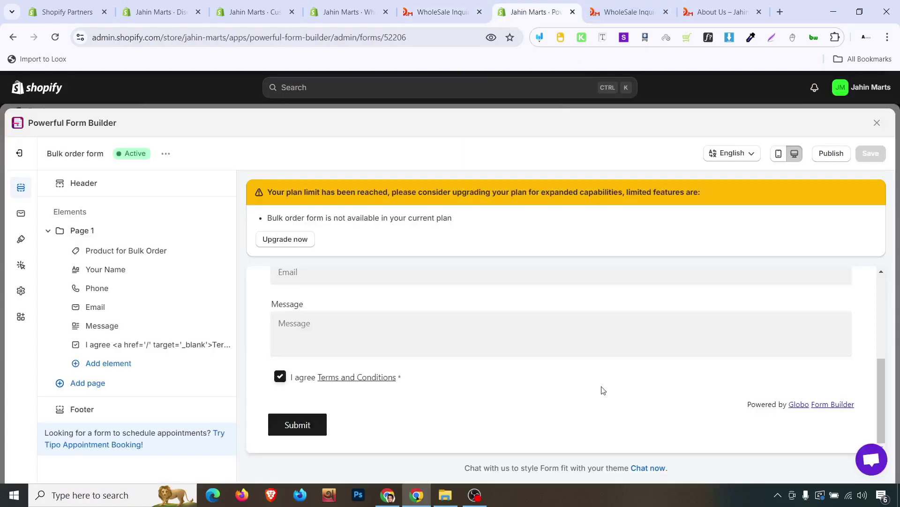
left_click(872, 459)
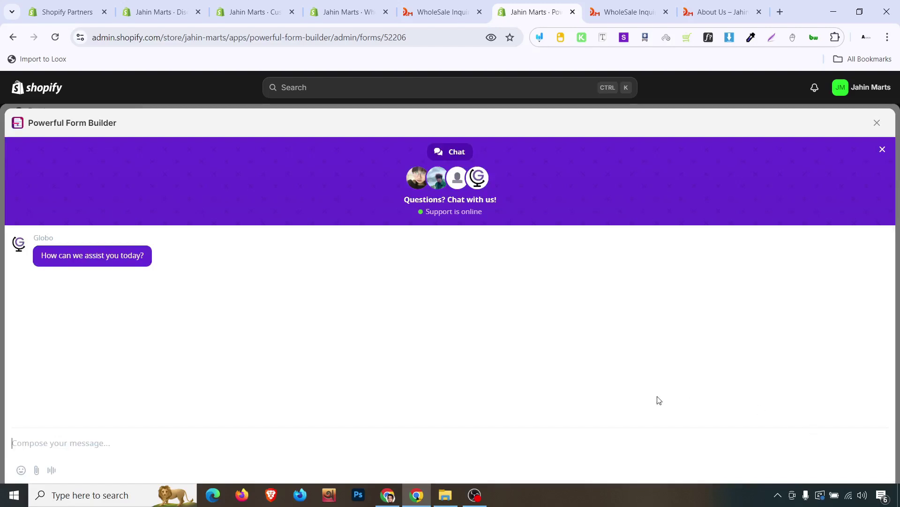
type("Hi")
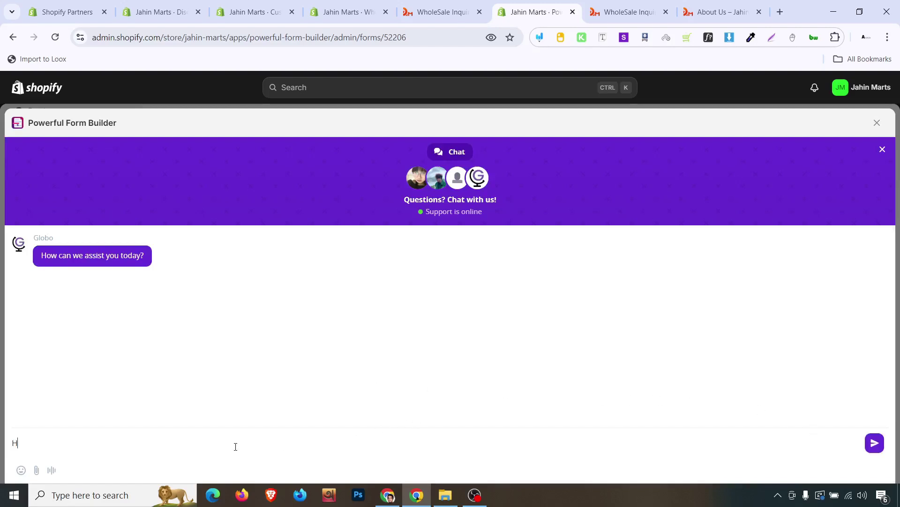
key("Return")
type("form is not work")
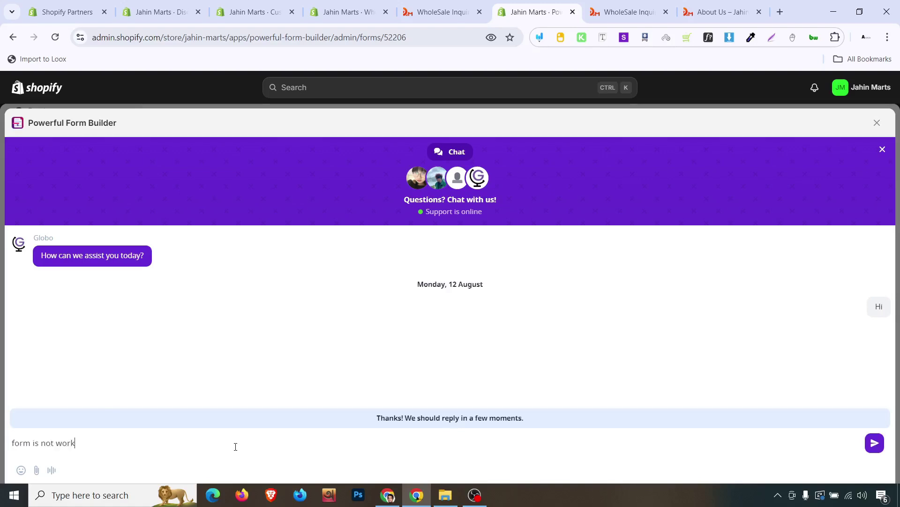
type("ing")
key("Return")
type("with shortcode")
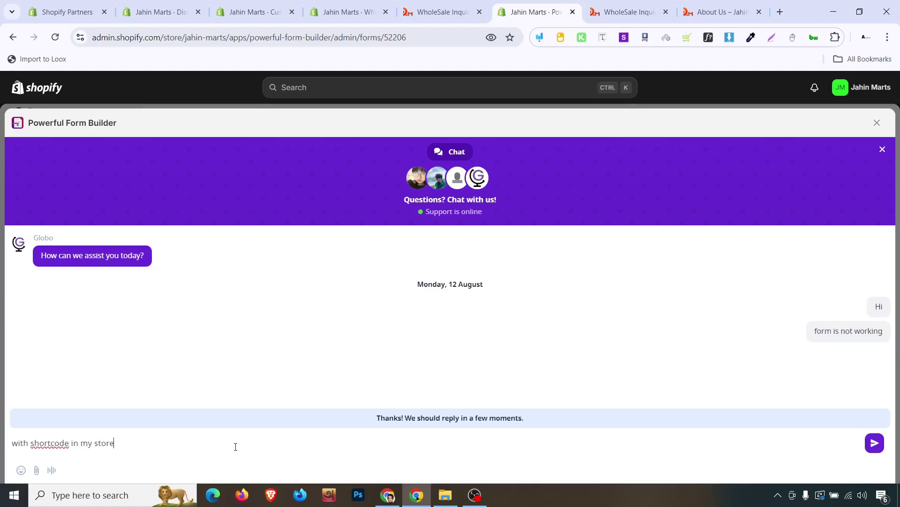
key("Return")
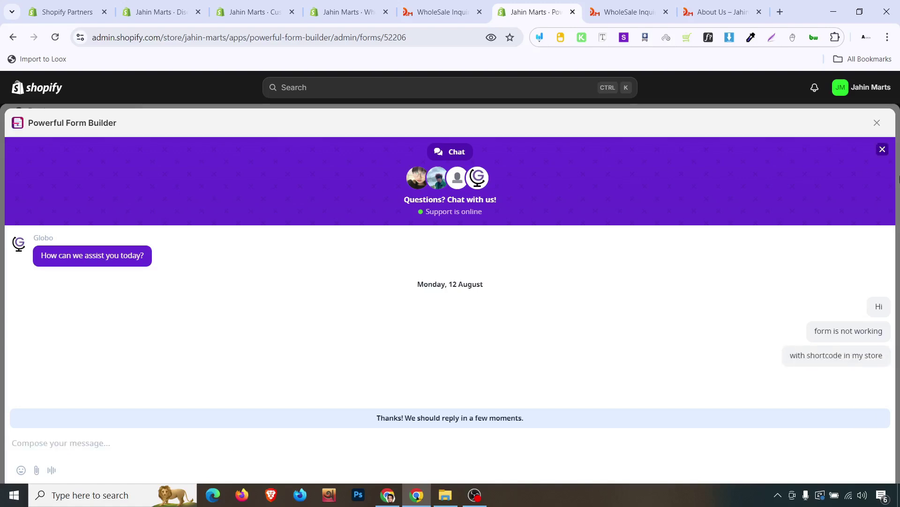
left_click(882, 150)
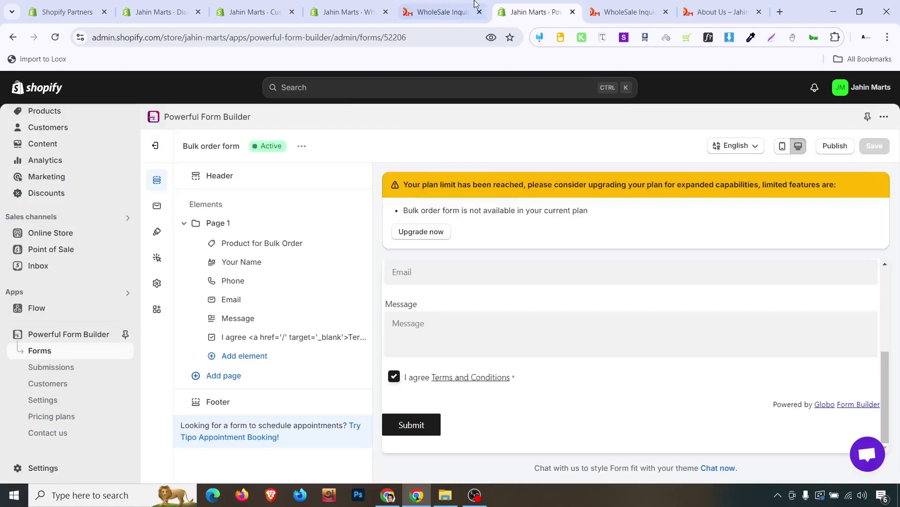
Step: Look over the live WholeSale Inquiry page in the storefront tab
left_click(481, 5)
left_click(407, 4)
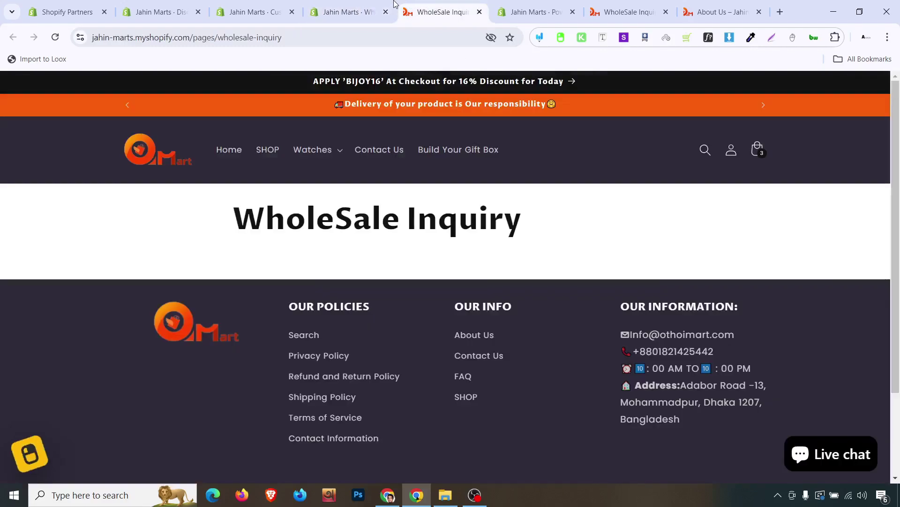
left_click(370, 8)
left_click(441, 3)
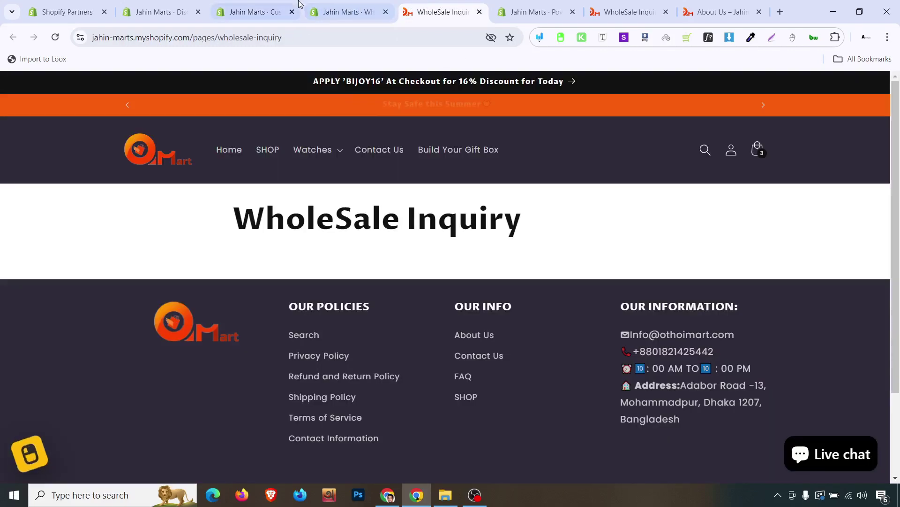
Step: Inspect the theme editor's Pages templates, then return to the WholeSale Inquiry page editor
left_click(253, 11)
left_click(478, 87)
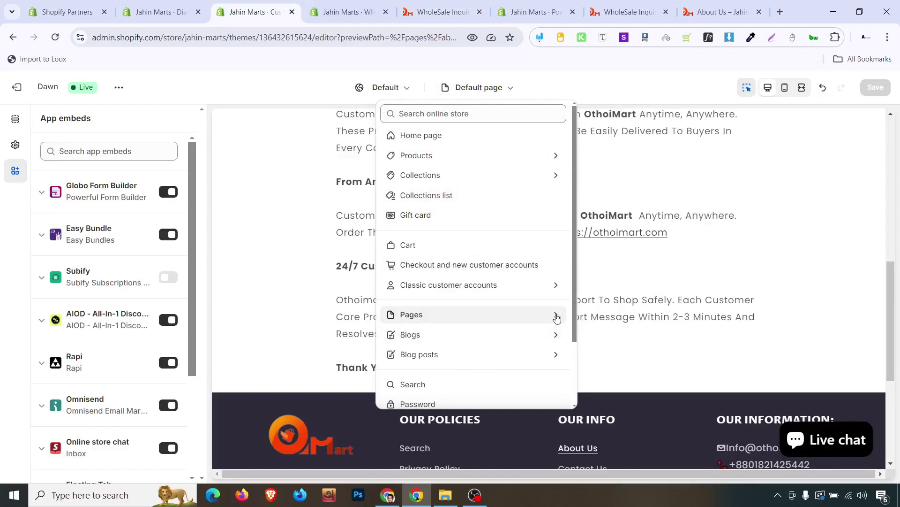
left_click(556, 318)
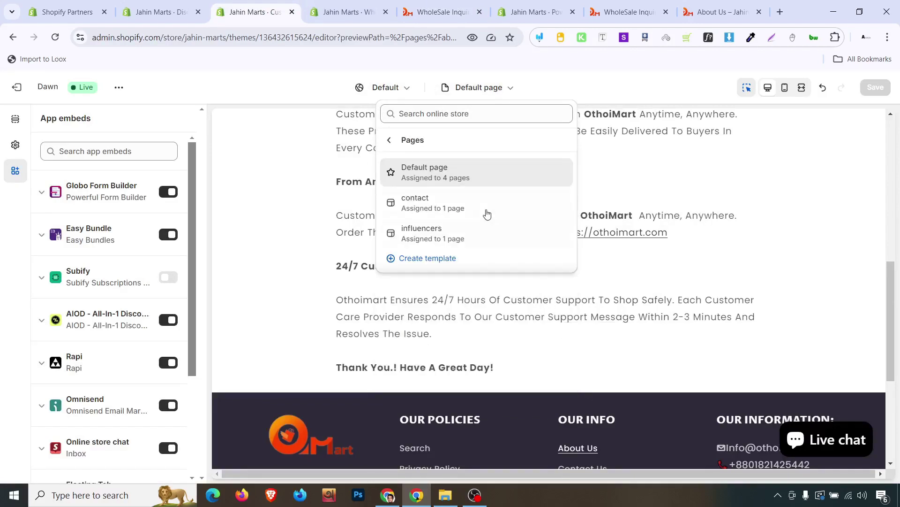
left_click(392, 141)
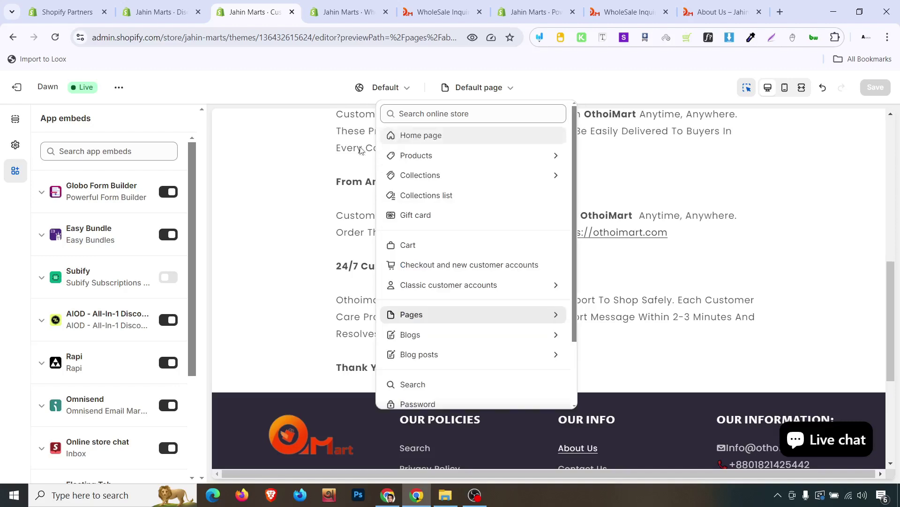
left_click(375, 6)
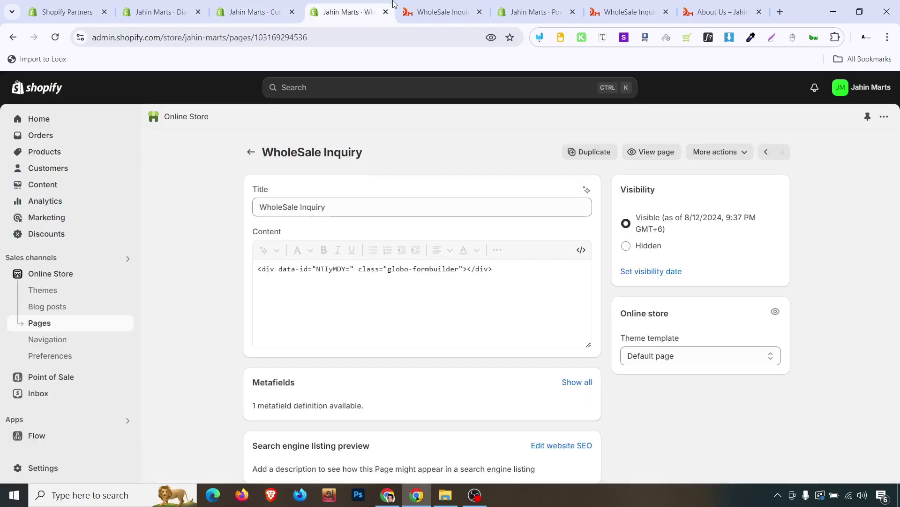
Step: Delete all existing code from the page content in HTML view
left_click(587, 252)
left_click(580, 251)
key("ctrl+a")
key("ctrl+c")
key("BackSpace")
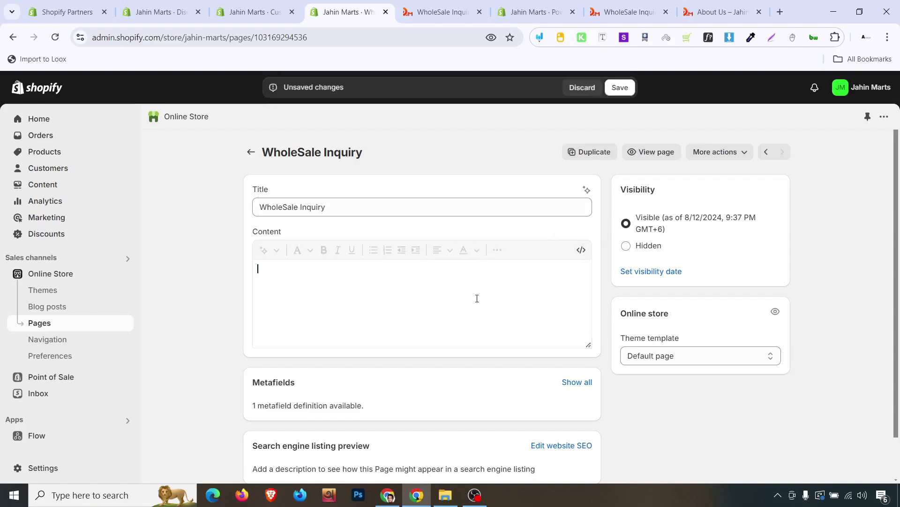
Step: Type 'sdddd' and paste the globo-formbuilder div below it in the HTML source
left_click(581, 249)
left_click(461, 303)
type("sdddd")
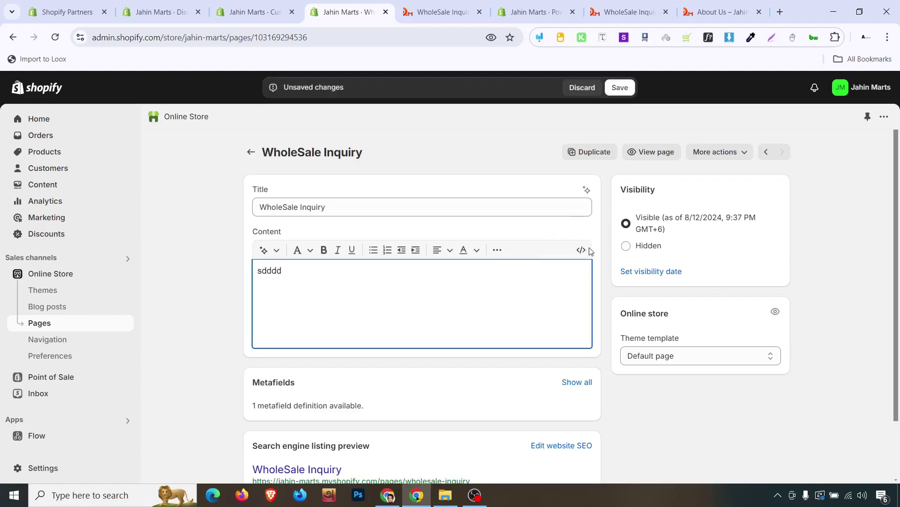
left_click(581, 250)
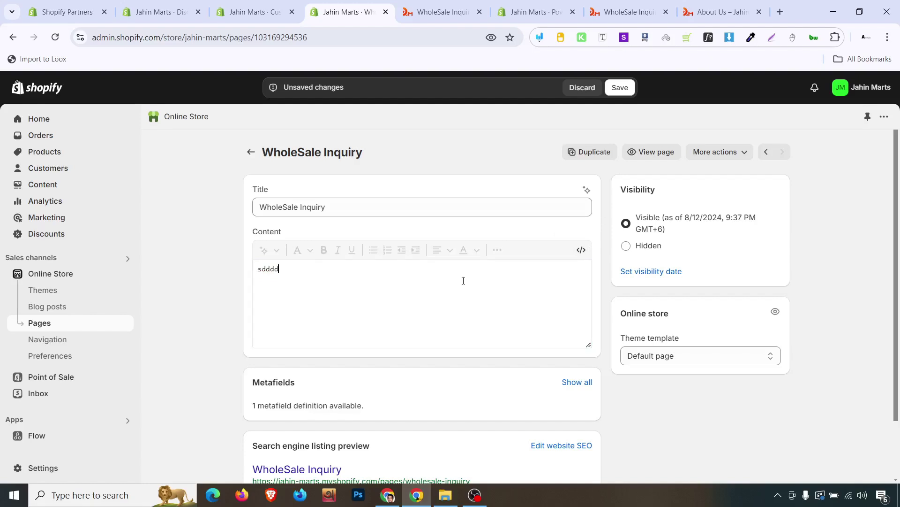
key("ctrl+v")
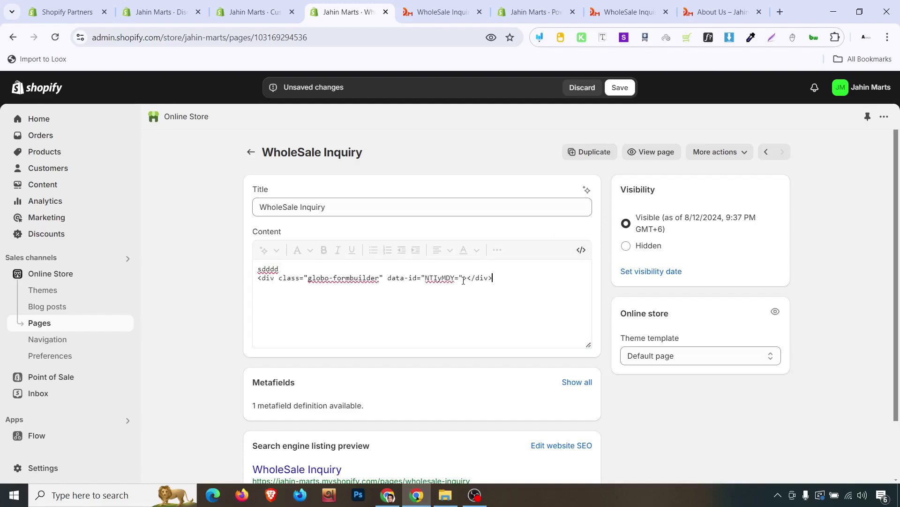
left_click(585, 253)
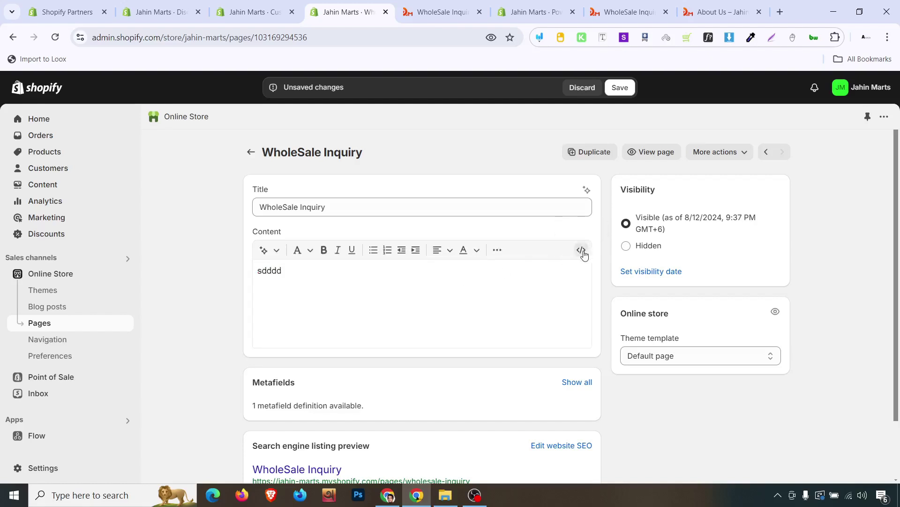
scroll(587, 253, "down", 3)
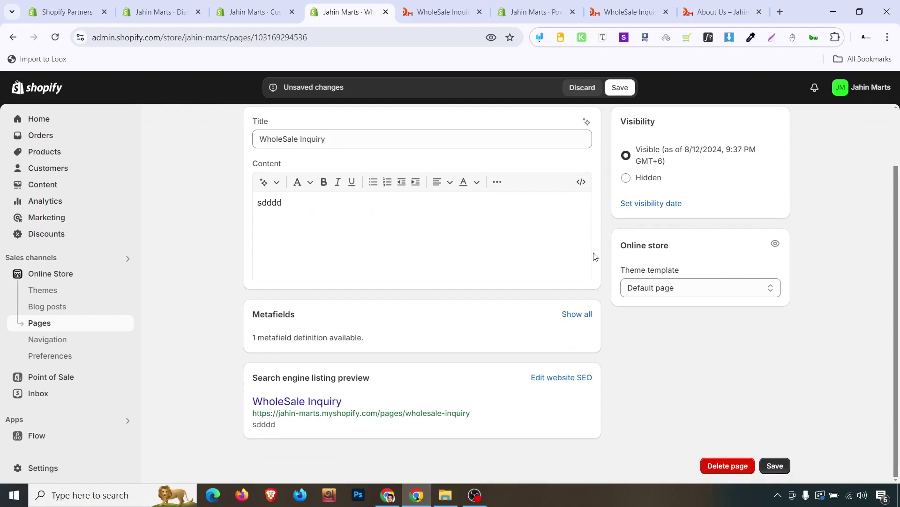
scroll(595, 257, "up", 3)
Step: Save the WholeSale Inquiry page and close the outdated storefront tab
left_click(619, 88)
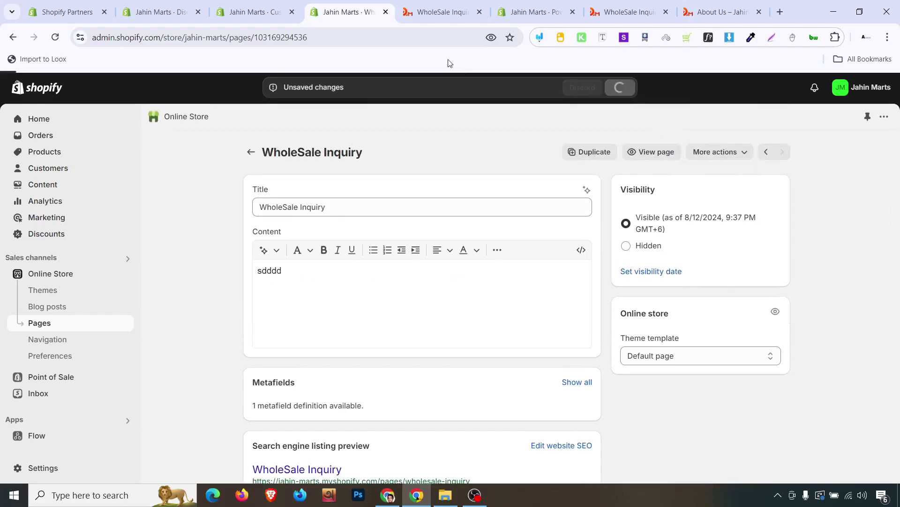
left_click(462, 7)
left_click(480, 12)
left_click(348, 12)
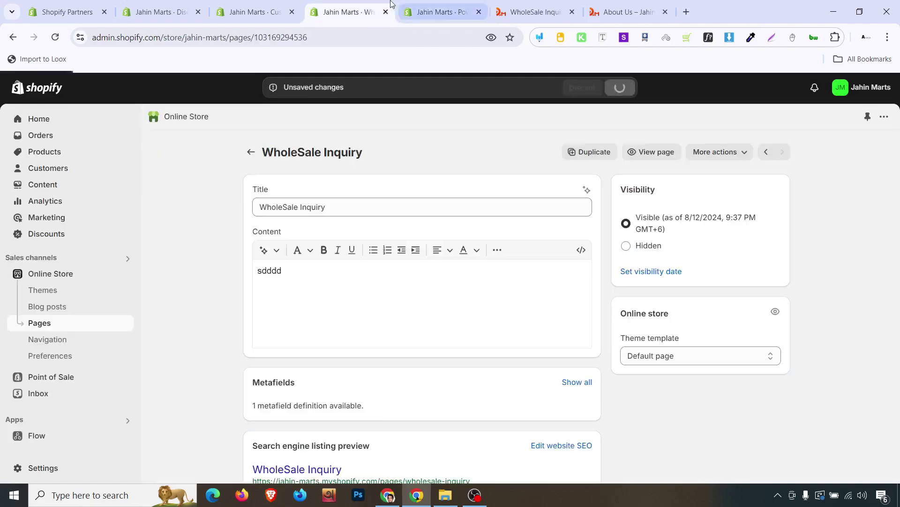
Step: View the live page, showing only 'sdddd' with no form, then return to the form builder
left_click(668, 152)
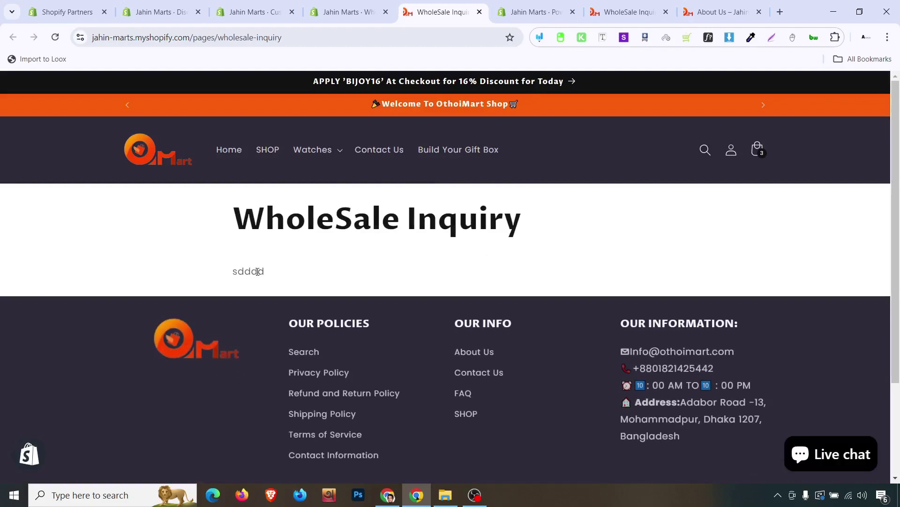
double_click(258, 271)
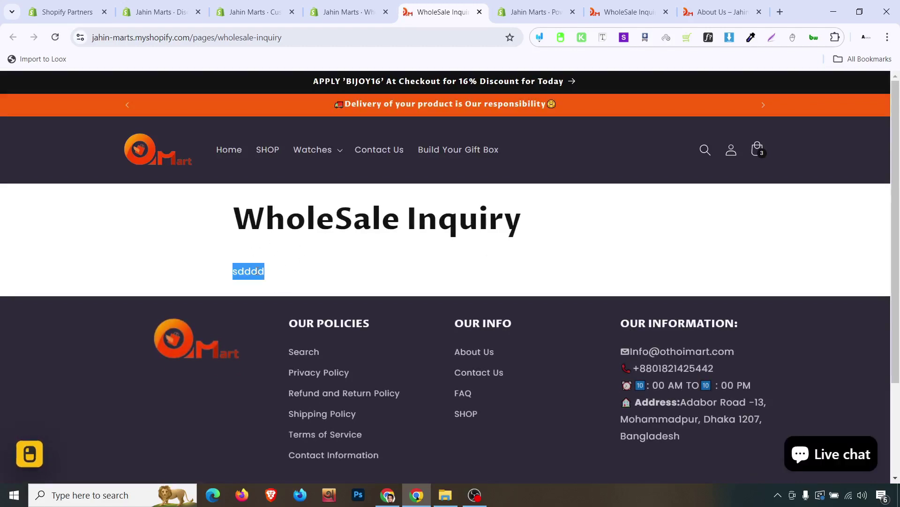
triple_click(309, 220)
left_click(277, 268)
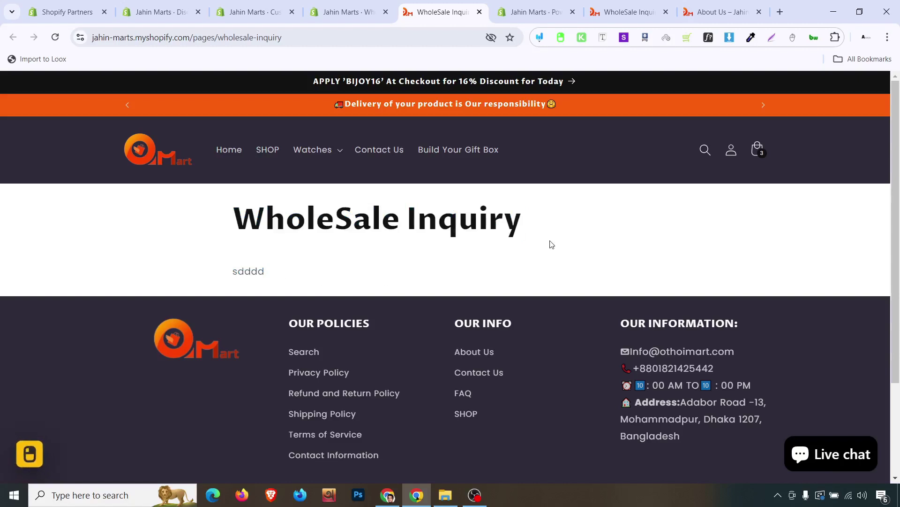
left_click(628, 12)
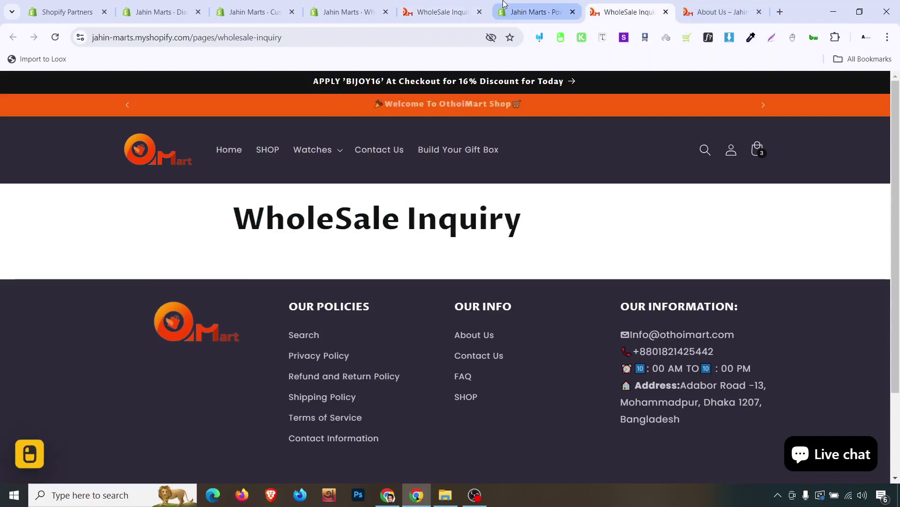
left_click(505, 5)
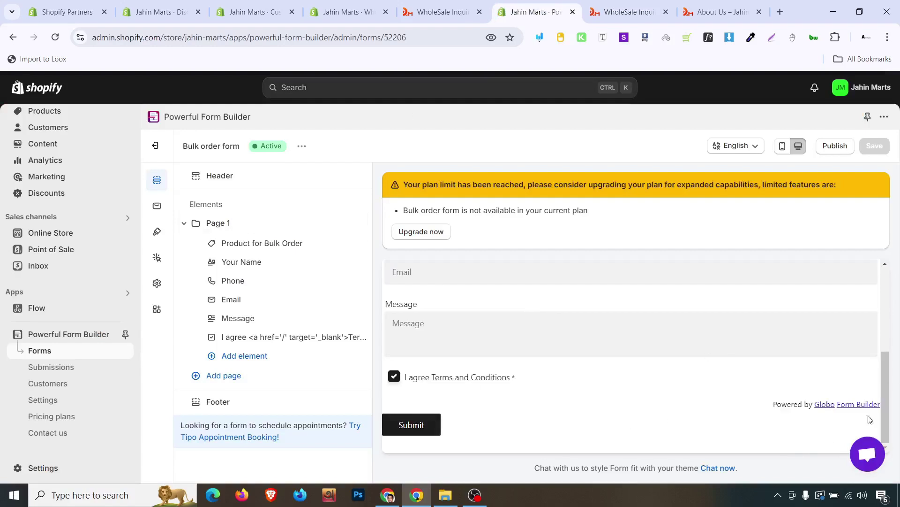
Step: Reopen the support chat and send it the live WholeSale Inquiry page link
left_click(870, 455)
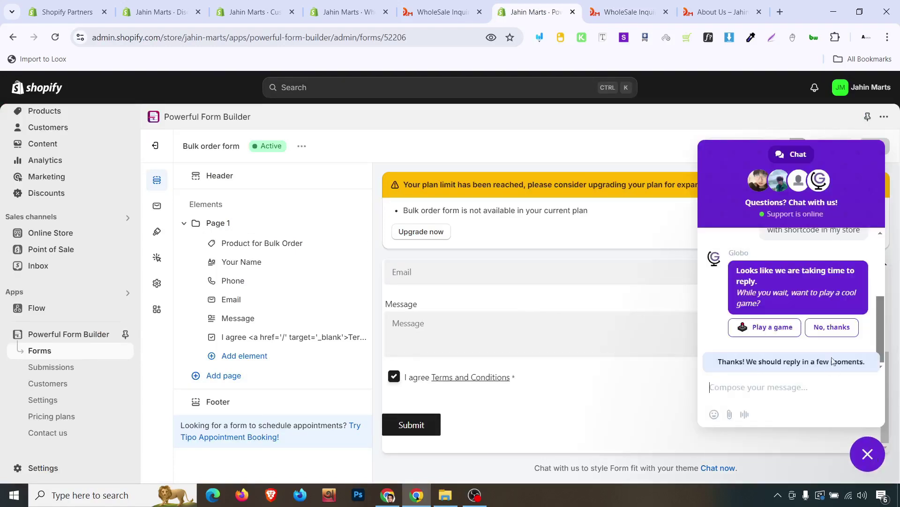
scroll(833, 361, "up", 4)
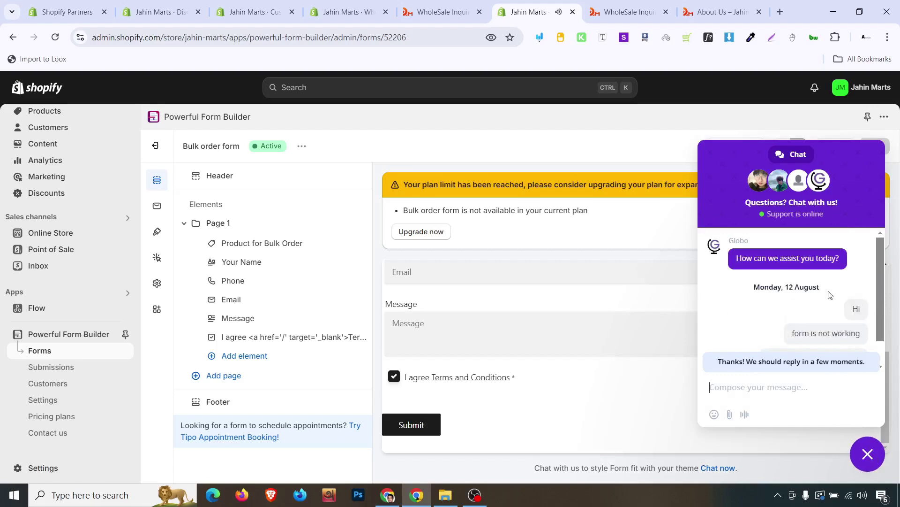
scroll(830, 295, "down", 1)
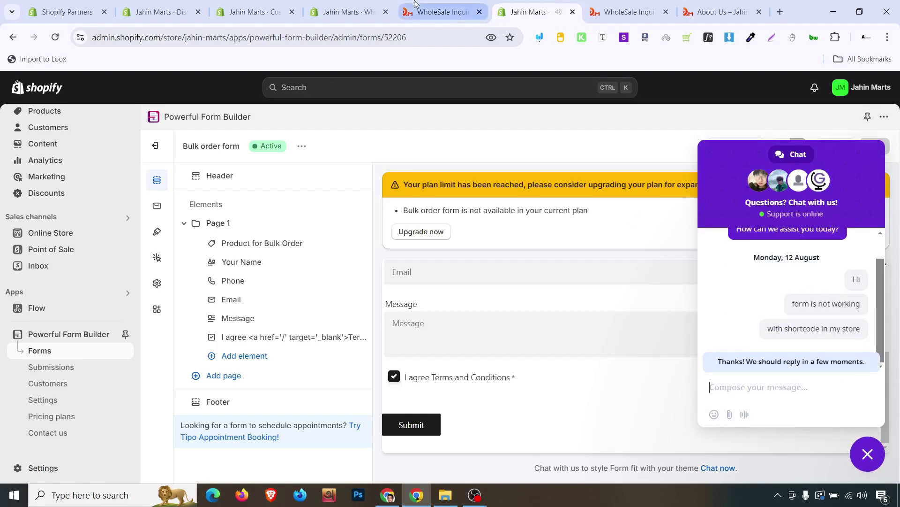
left_click(438, 11)
left_click(263, 38)
key("ctrl+c")
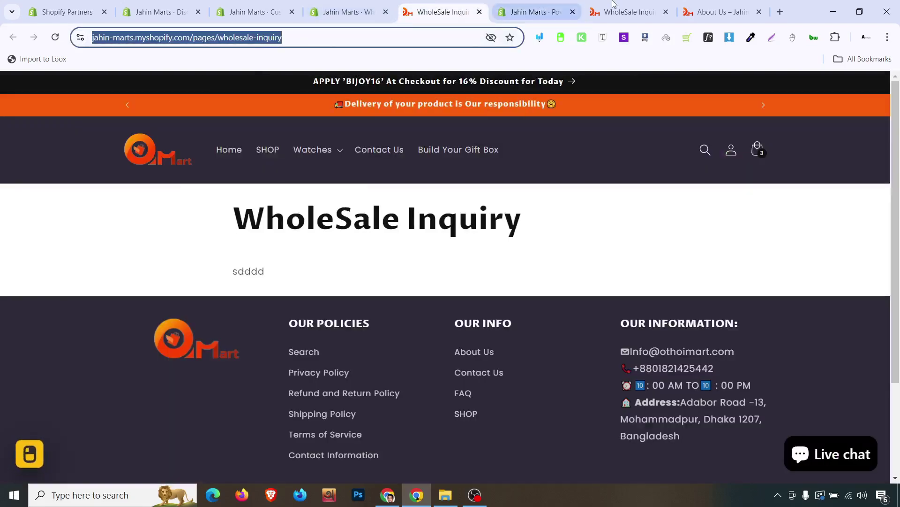
left_click(626, 11)
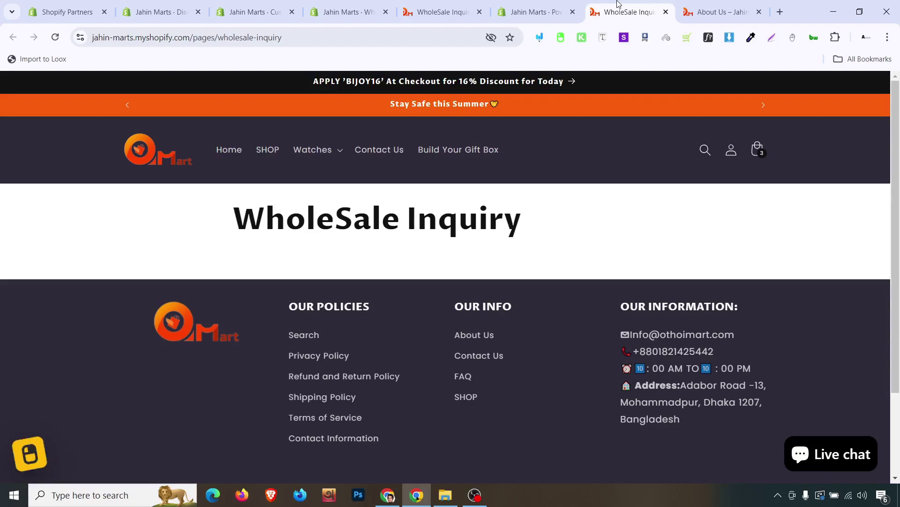
left_click(555, 12)
key("ctrl+v")
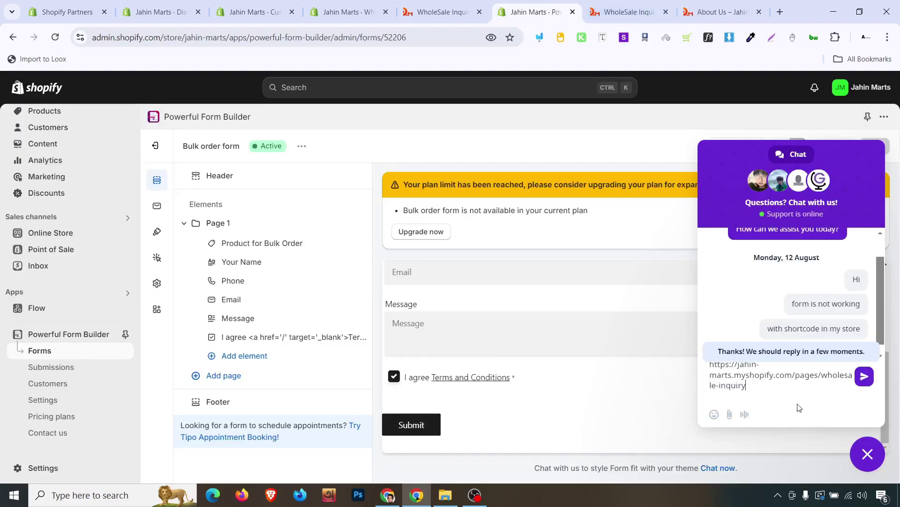
key("Return")
Step: Send a follow-up chat message, then go back to the WholeSale Inquiry page editor
type("1234")
key("Return")
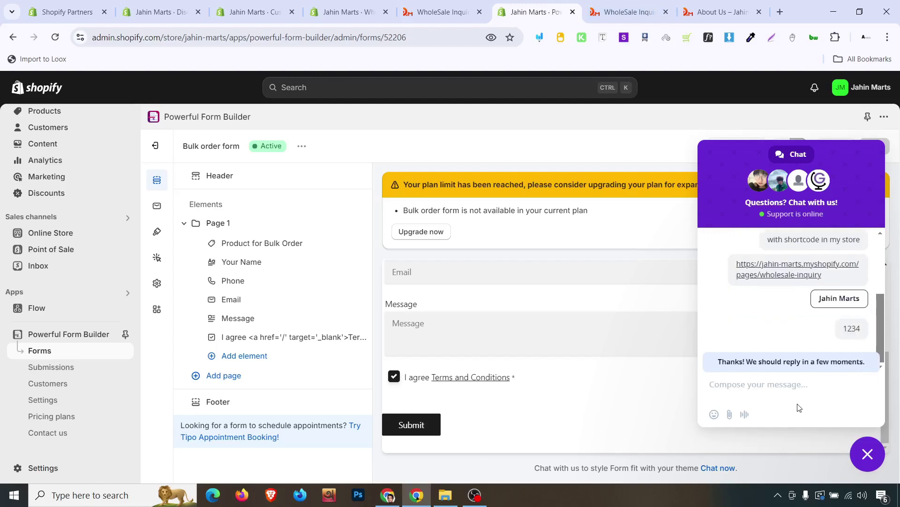
left_click(441, 11)
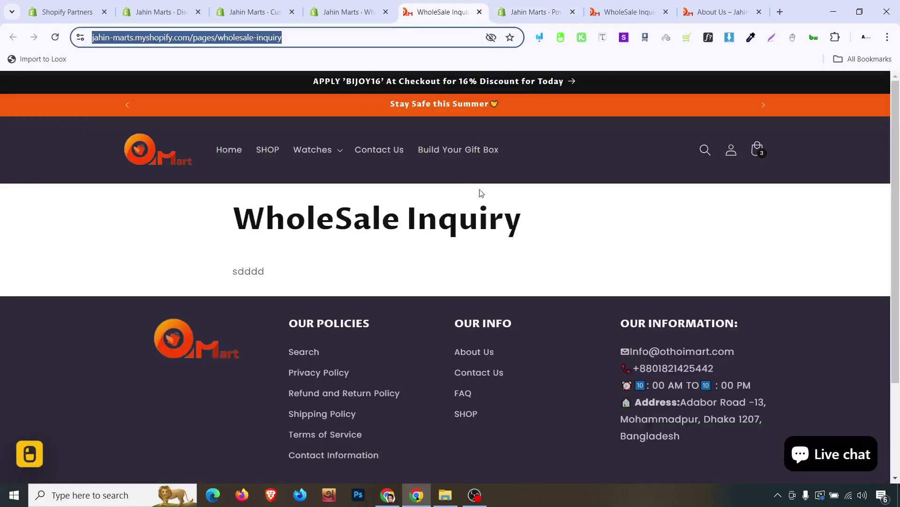
left_click(272, 10)
left_click(345, 6)
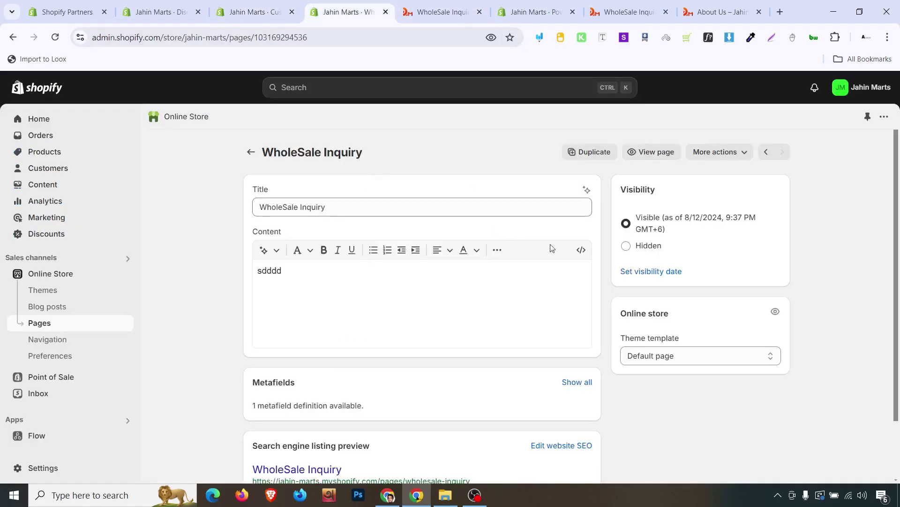
Step: Send the page's globo-formbuilder div code to support, close the chat, and open the Publish options
left_click(581, 249)
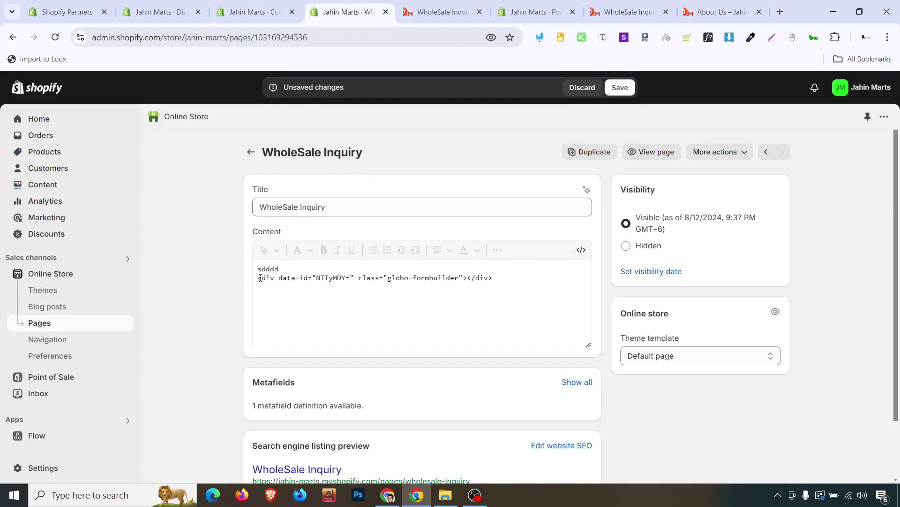
left_click_drag(261, 278, 518, 277)
key("ctrl+c")
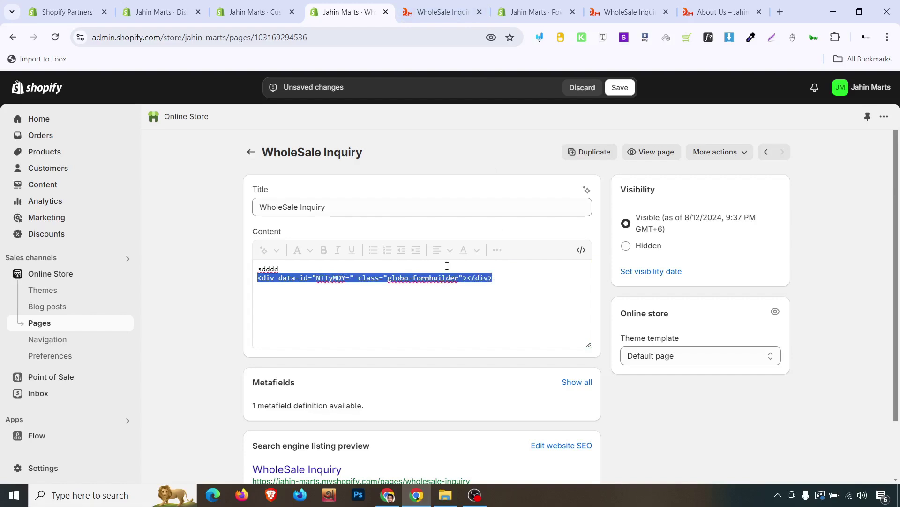
left_click(444, 12)
left_click(551, 5)
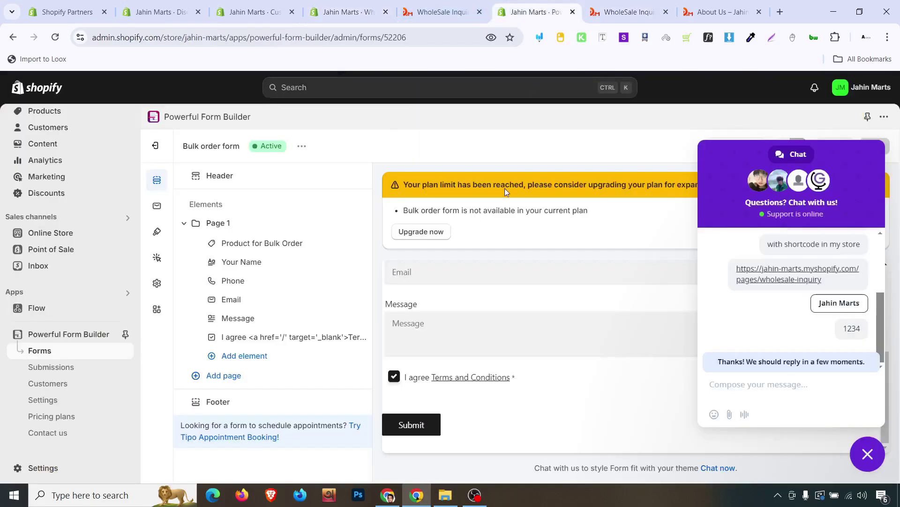
key("ctrl+v")
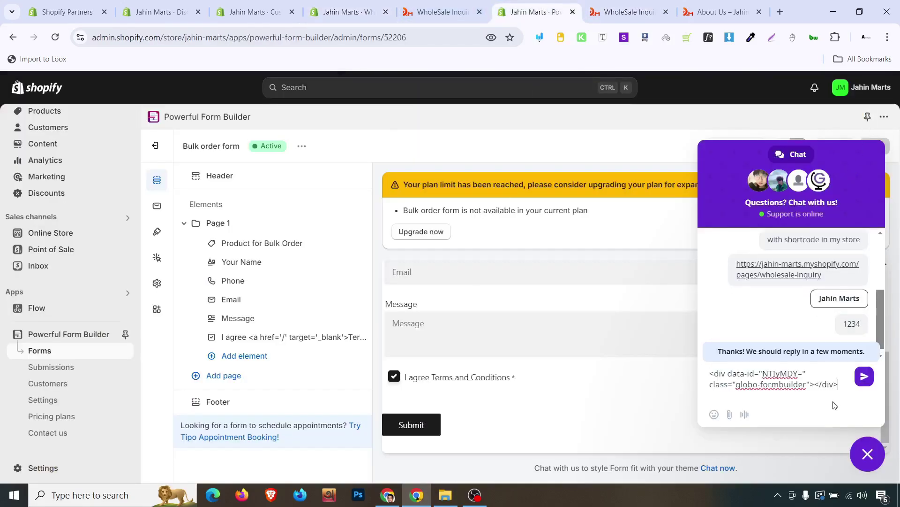
key("Return")
left_click(867, 454)
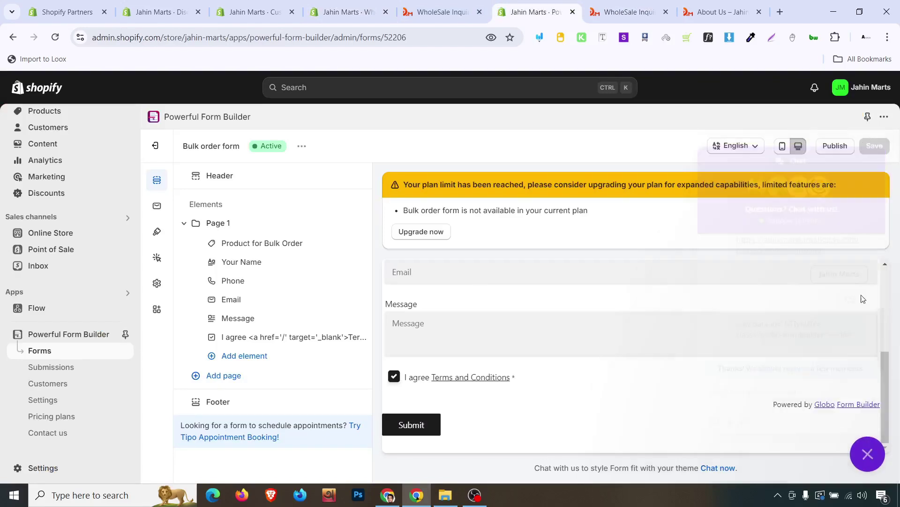
left_click(834, 145)
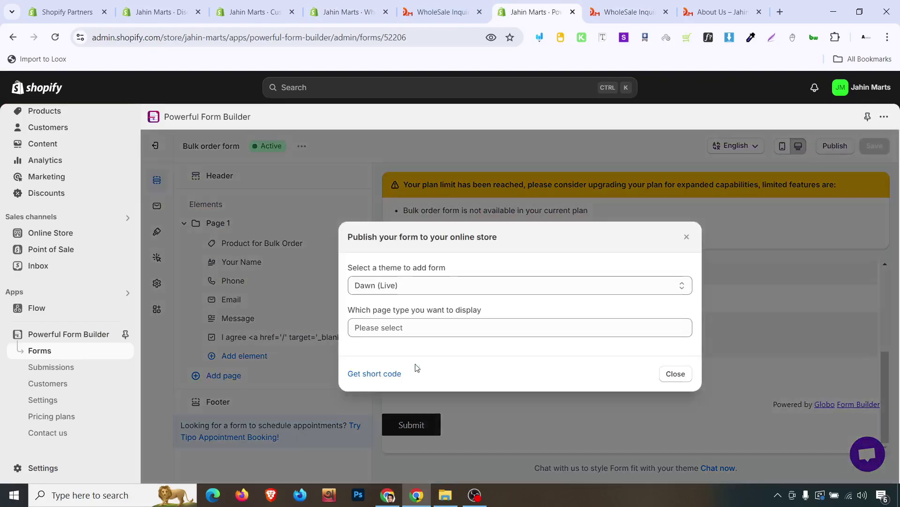
Step: Copy the form's shortcode and paste it over the div line in the page's HTML content
left_click(383, 374)
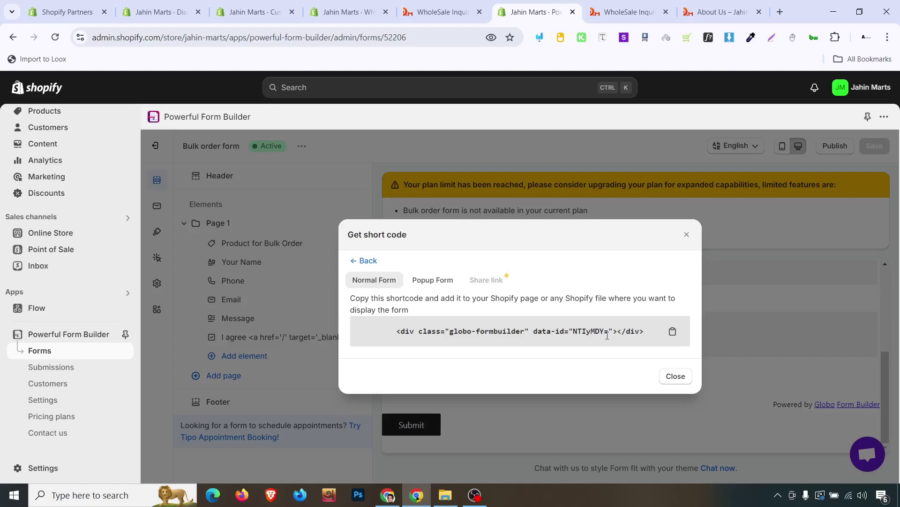
left_click(673, 332)
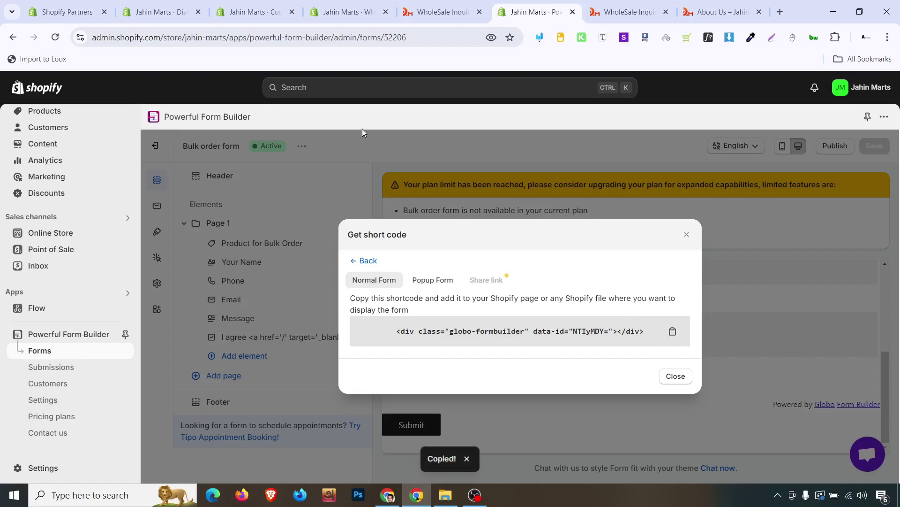
left_click(349, 12)
triple_click(340, 277)
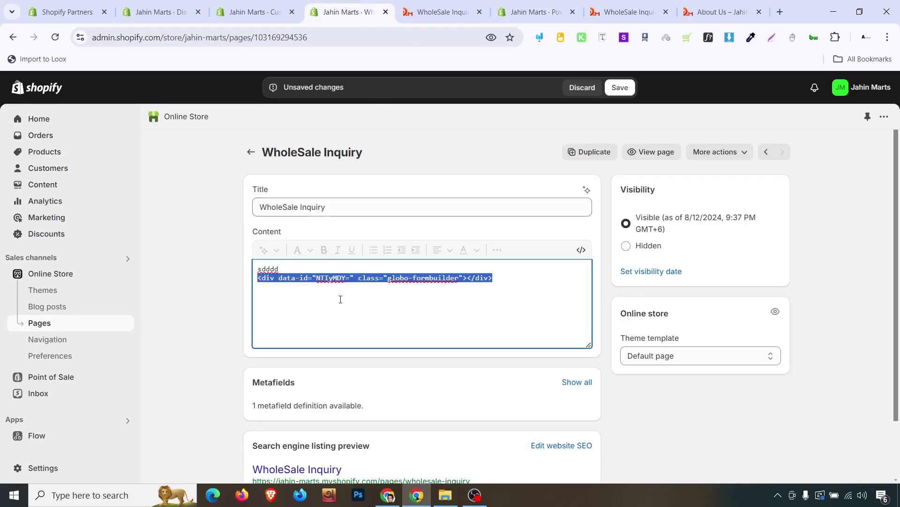
key("ctrl+v")
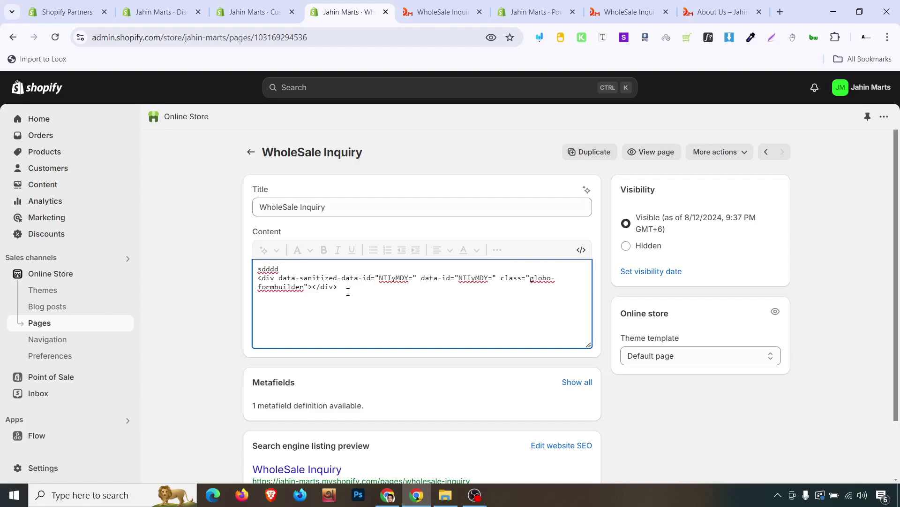
left_click_drag(348, 292, 249, 282)
key("ctrl+v")
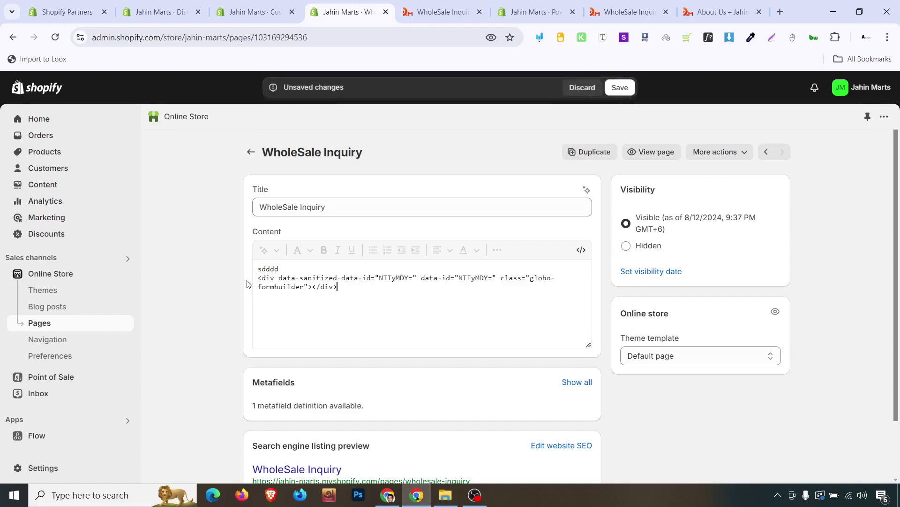
Step: Paste the shortcode again on a new line, save the page, and view it live
left_click(523, 4)
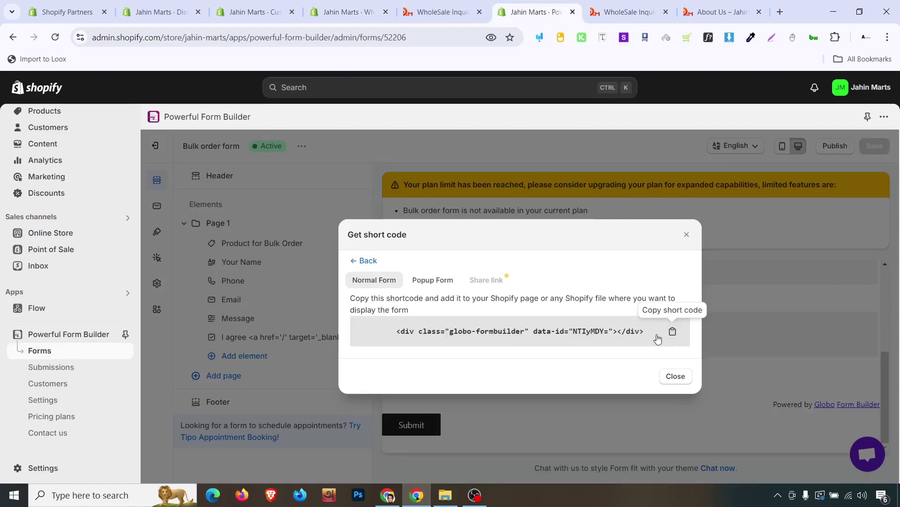
left_click(672, 331)
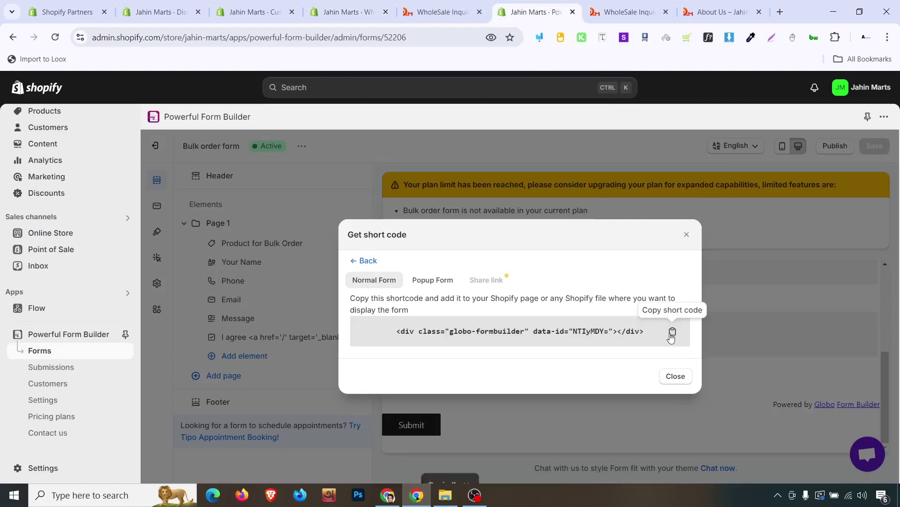
left_click(326, 5)
key("Return")
key("ctrl+v")
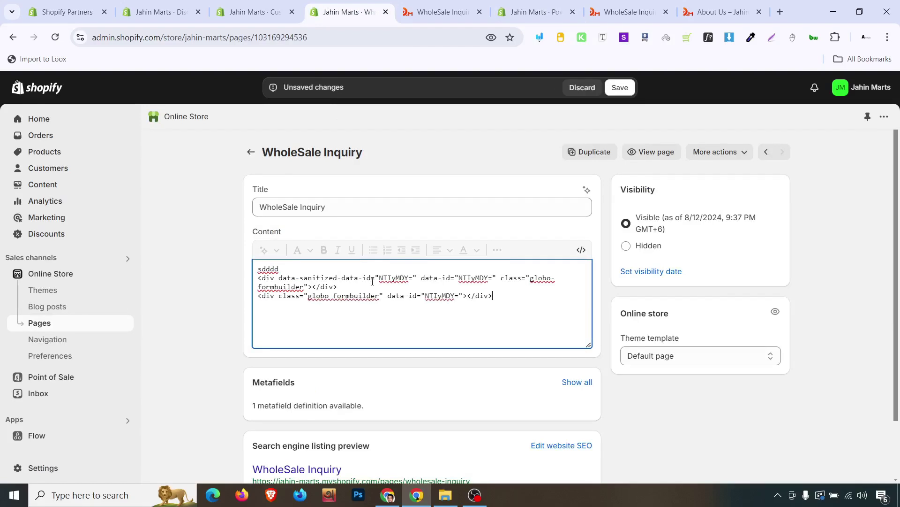
left_click(377, 285)
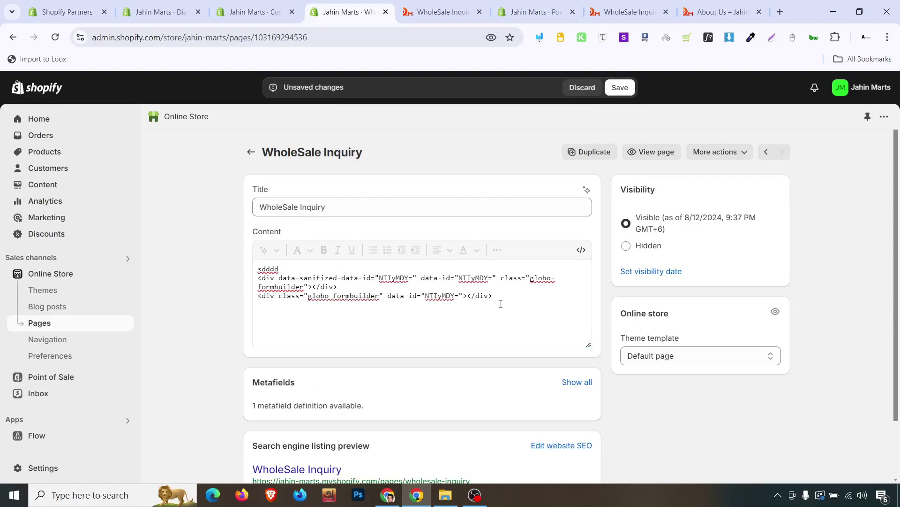
left_click(576, 251)
left_click(618, 88)
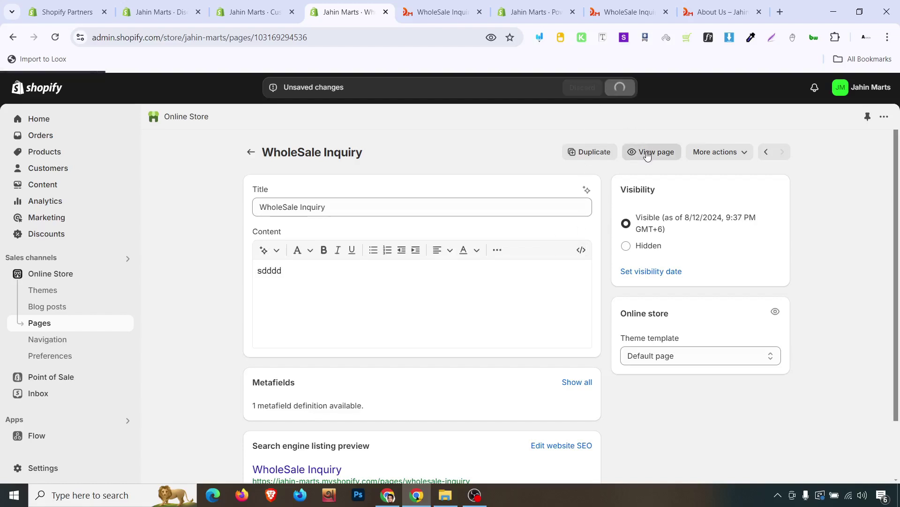
left_click(647, 152)
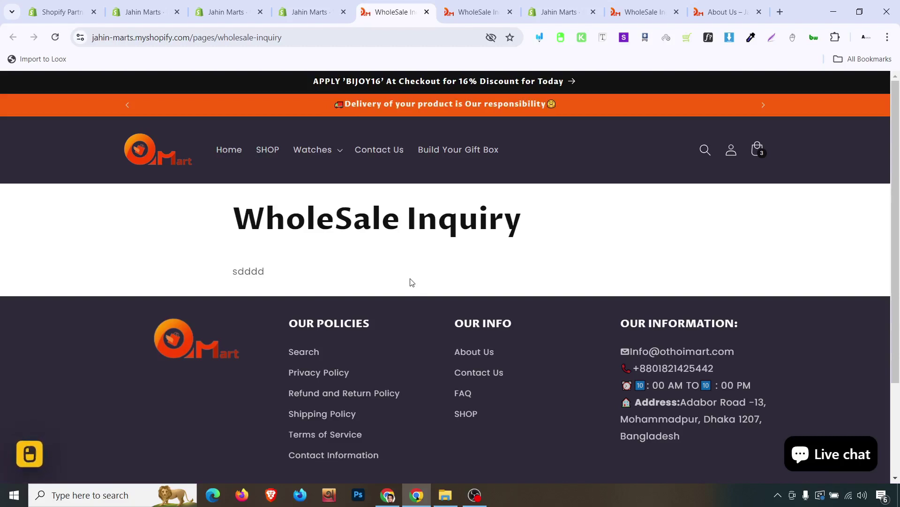
Step: Delete both globo-formbuilder div lines from the page's HTML content and view the live page
left_click(310, 10)
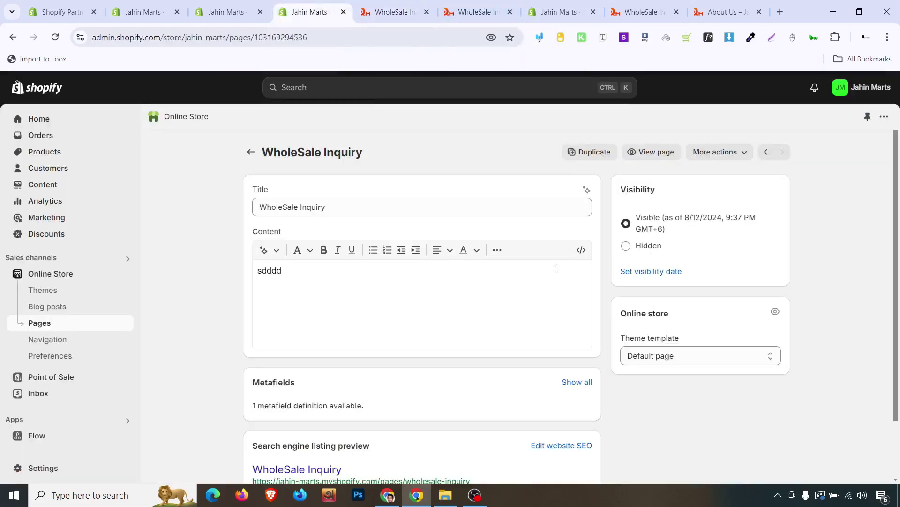
left_click(581, 250)
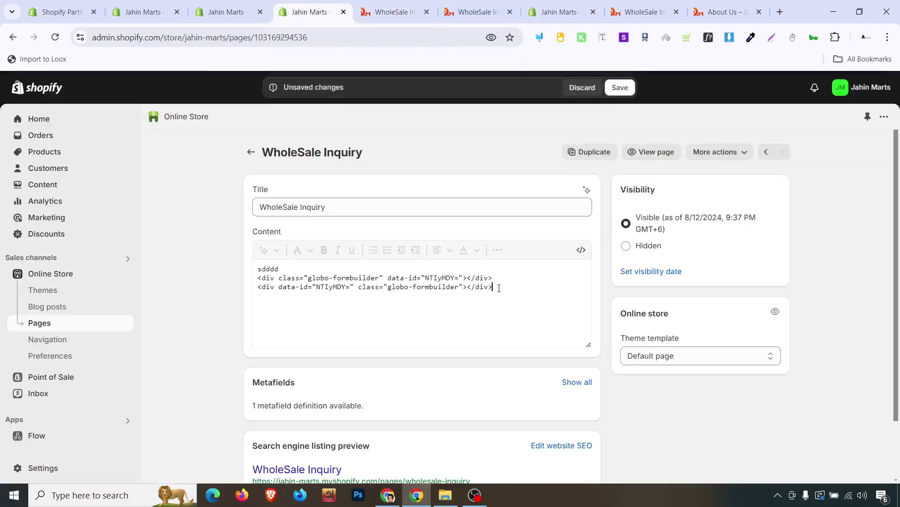
left_click_drag(499, 288, 260, 281)
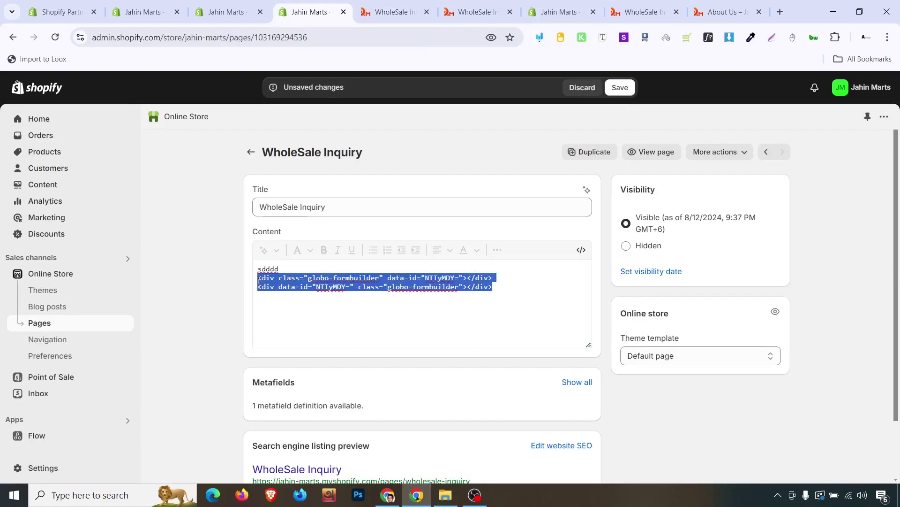
key("BackSpace")
left_click(581, 253)
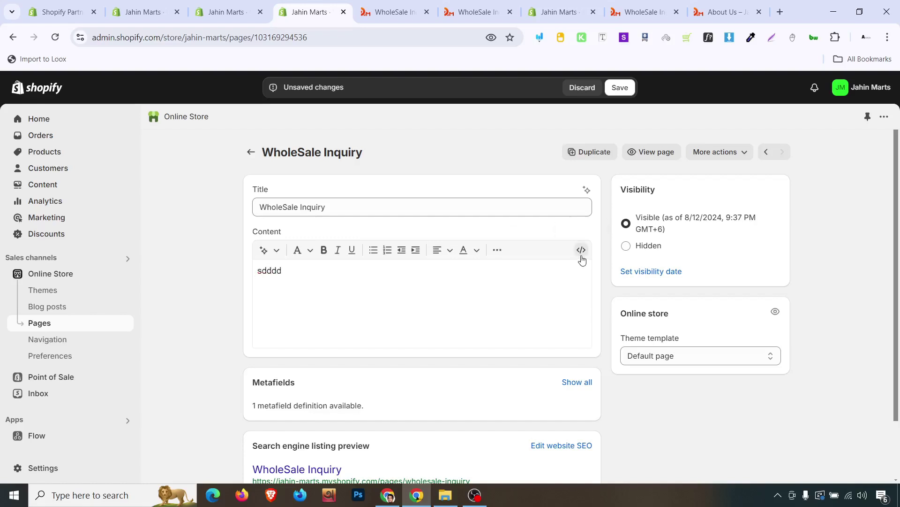
left_click(406, 6)
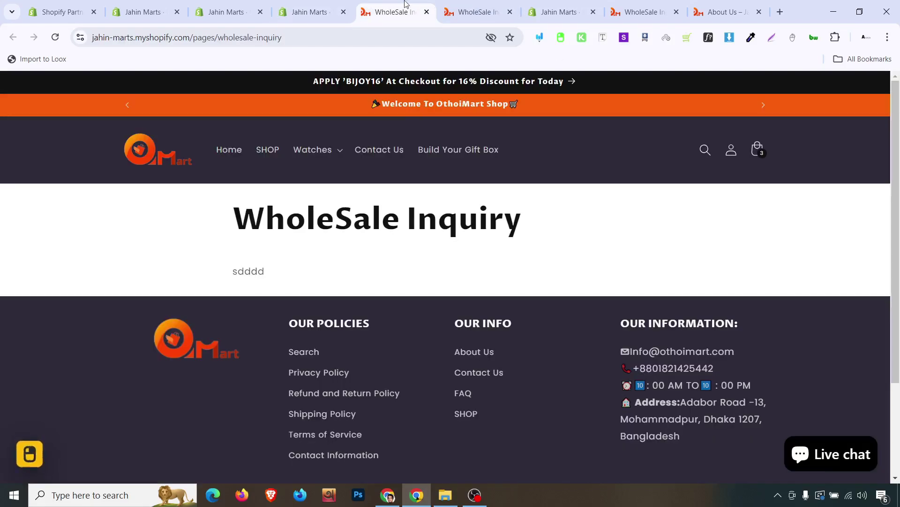
Step: Close the duplicate WholeSale Inquiry storefront tabs, leaving one live page tab
left_click(474, 11)
left_click(511, 12)
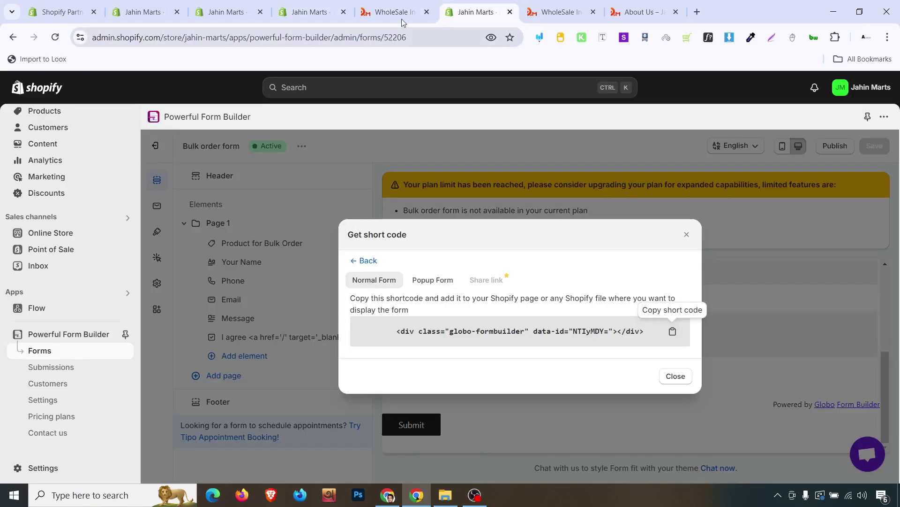
left_click(402, 19)
left_click(449, 5)
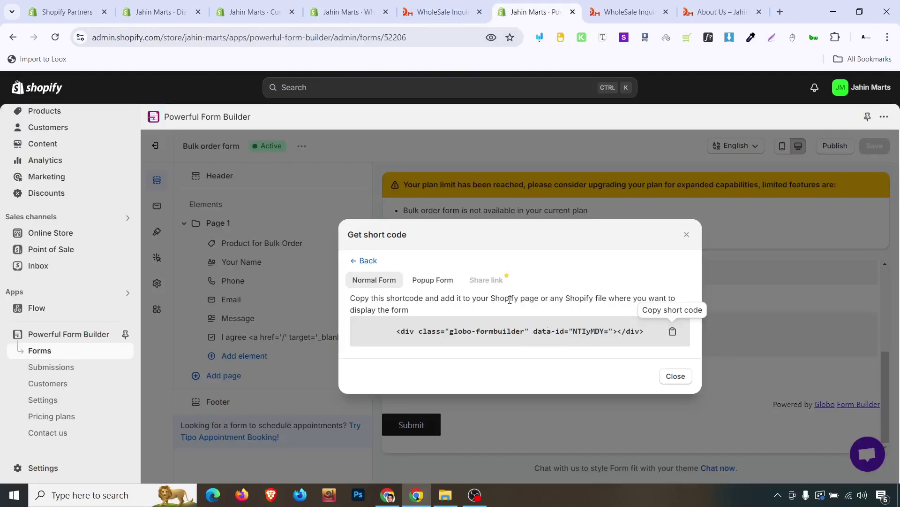
Step: Dismiss the short-code dialog and reload the live WholeSale Inquiry page, still showing 'sdddd'
mouse_move(502, 285)
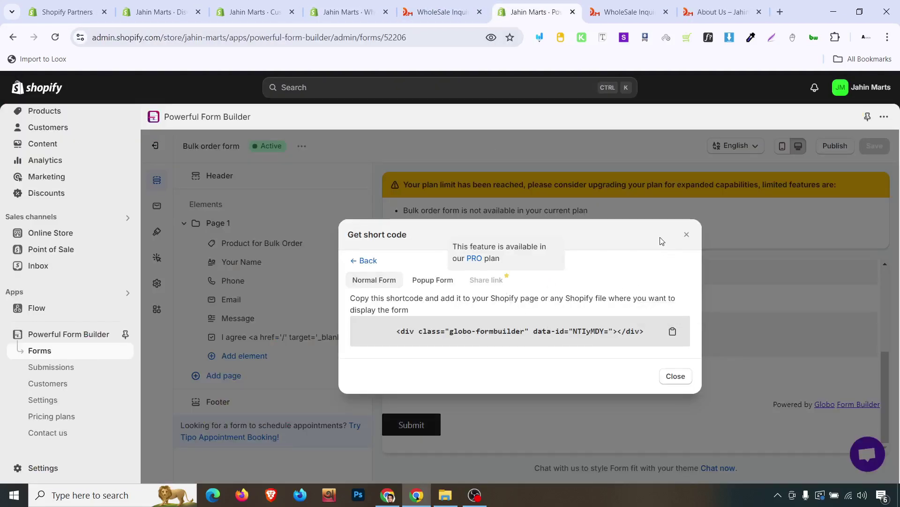
left_click(687, 234)
left_click(596, 13)
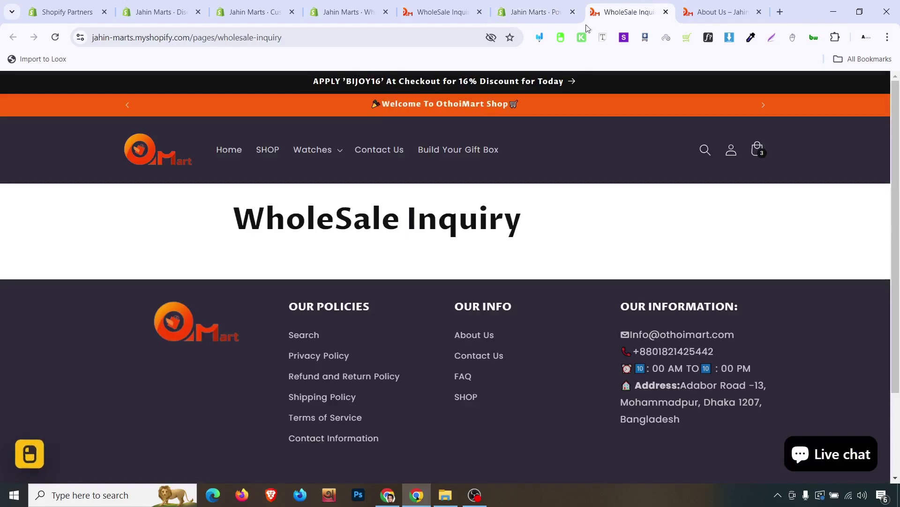
key("F5")
left_click_drag(586, 11, 539, 7)
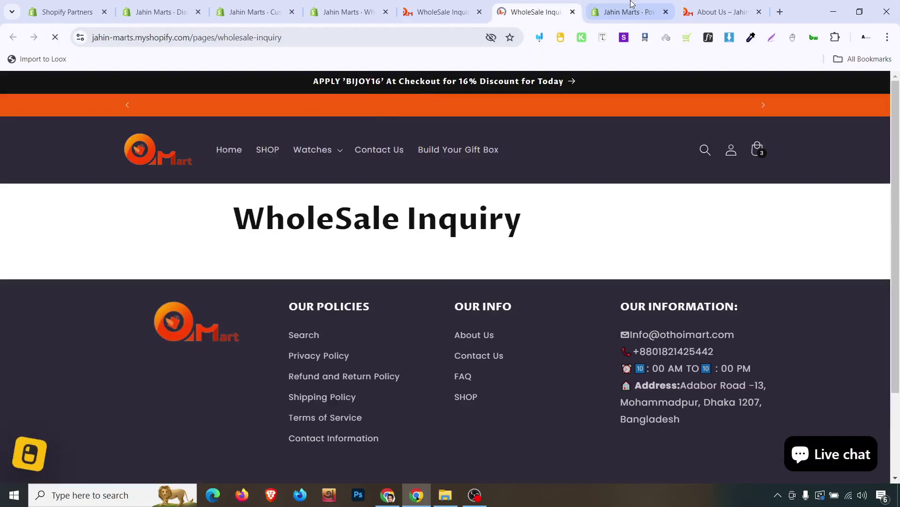
left_click(475, 495)
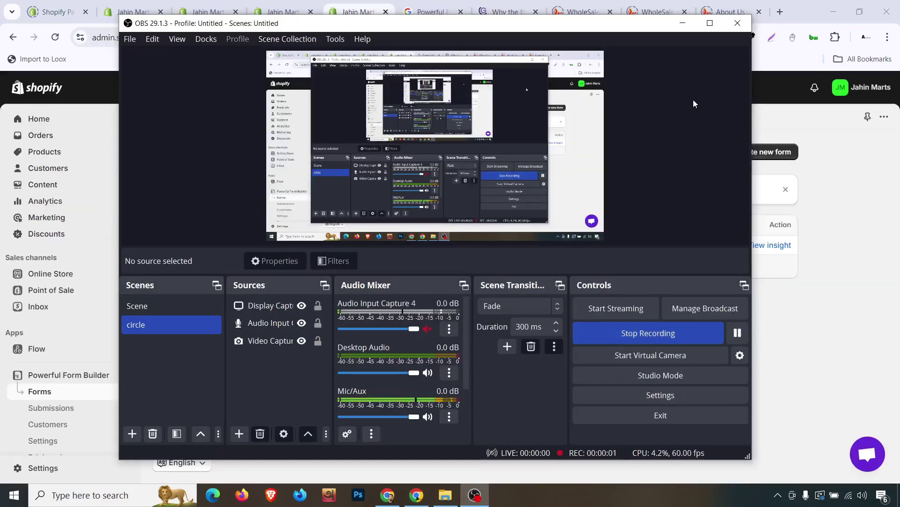
Step: Select the Bulk order form in the forms list and bring up its more-actions menu
left_click(682, 23)
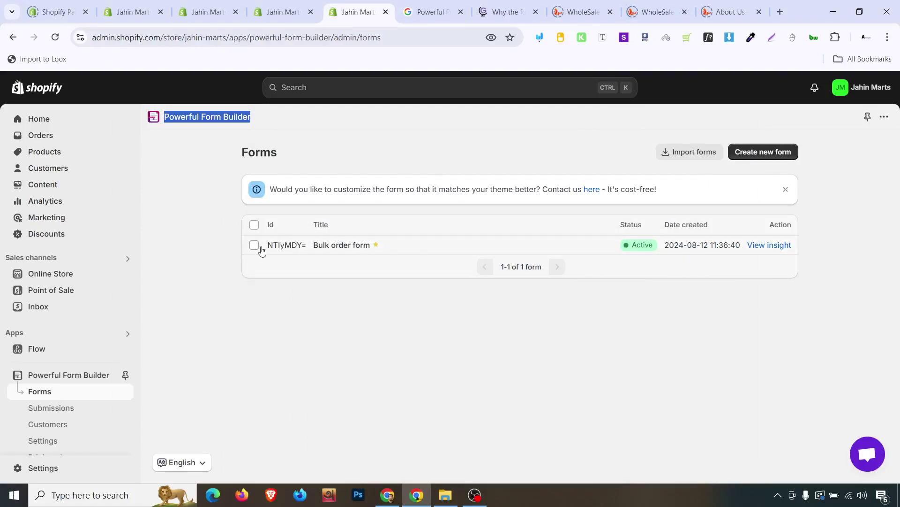
left_click(255, 245)
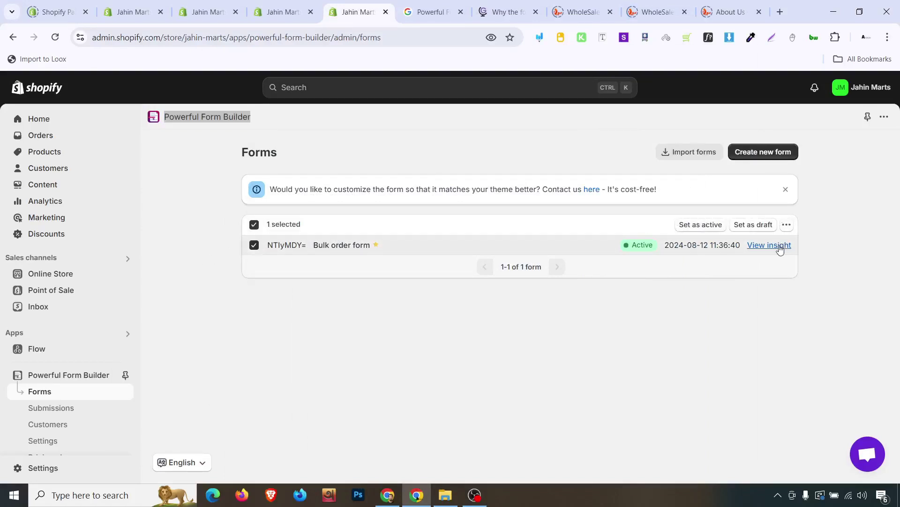
left_click(786, 225)
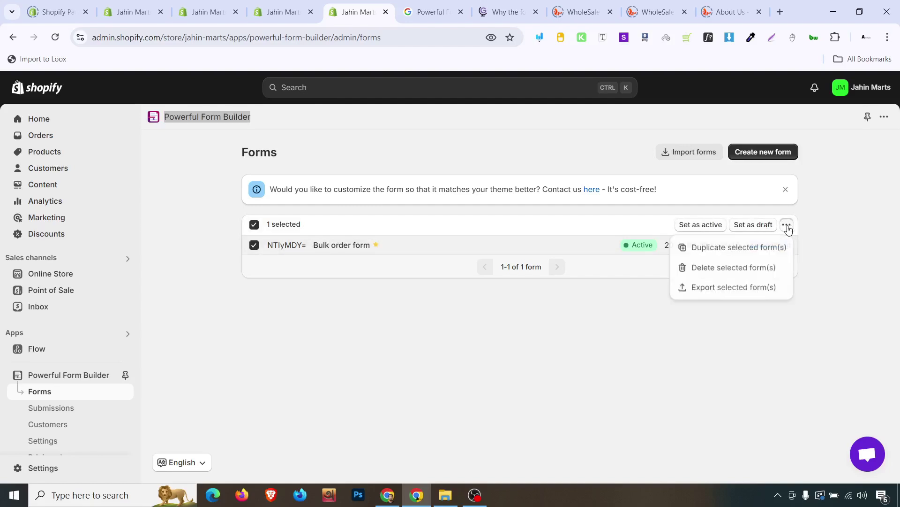
Step: Delete the selected Bulk order form and begin creating a new form
left_click(740, 276)
left_click(661, 348)
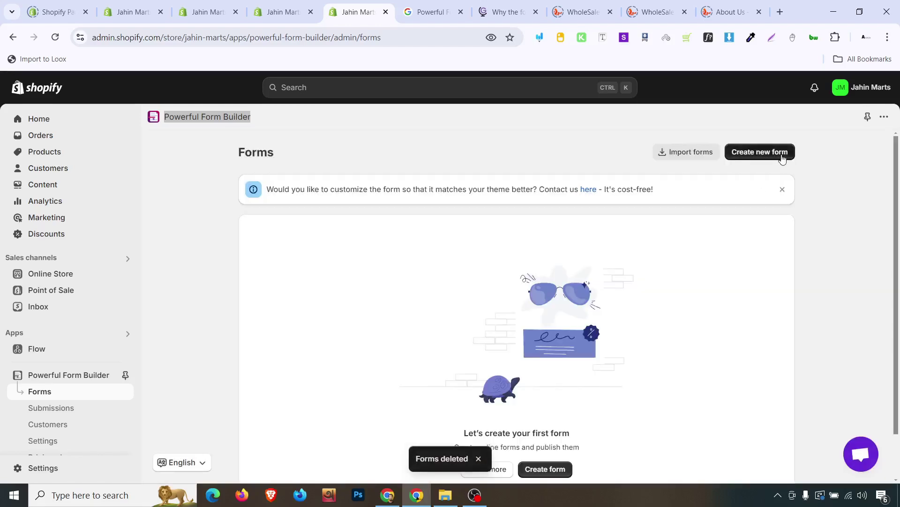
left_click(782, 158)
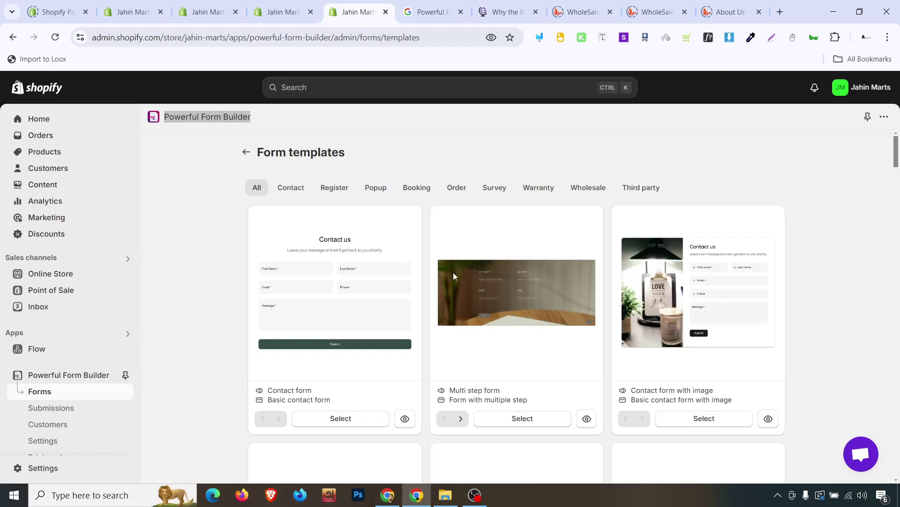
Step: Open the pricing plans in a separate tab, then choose the Contact form template
scroll(75, 427, "down", 2)
right_click(77, 418)
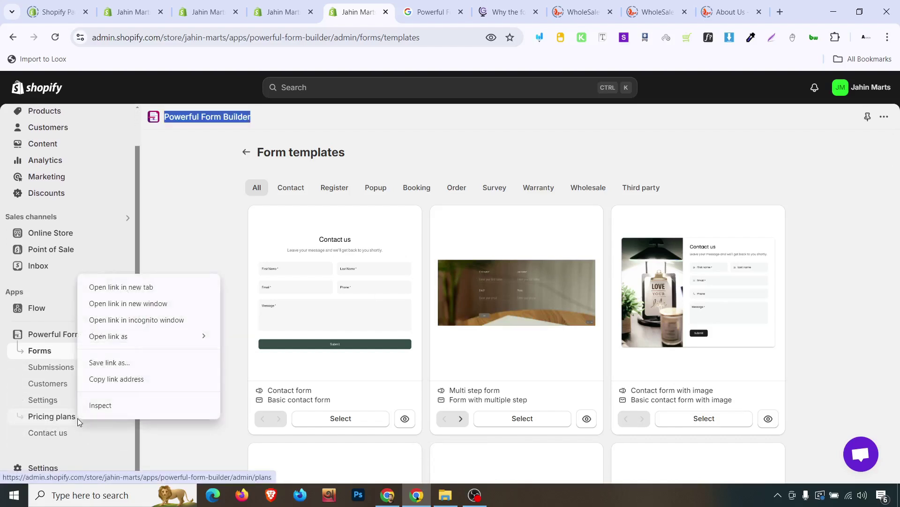
left_click(129, 287)
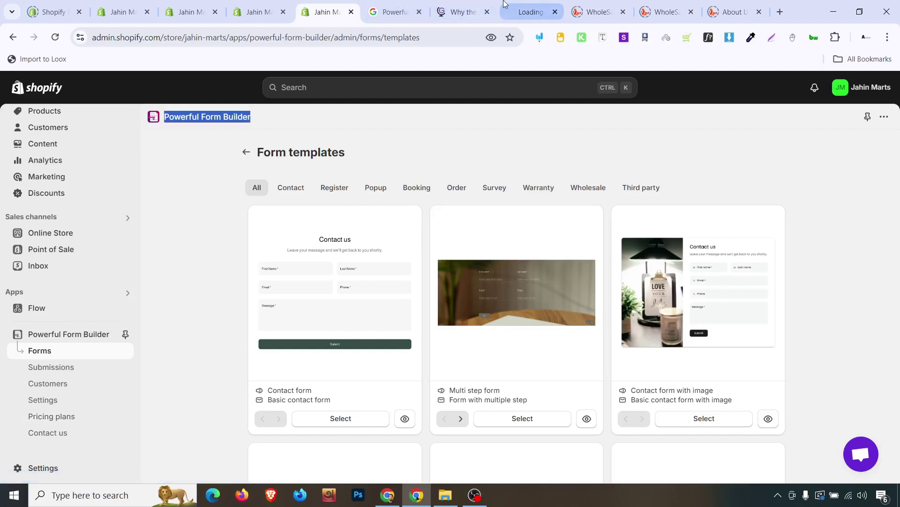
left_click_drag(515, 4, 398, 6)
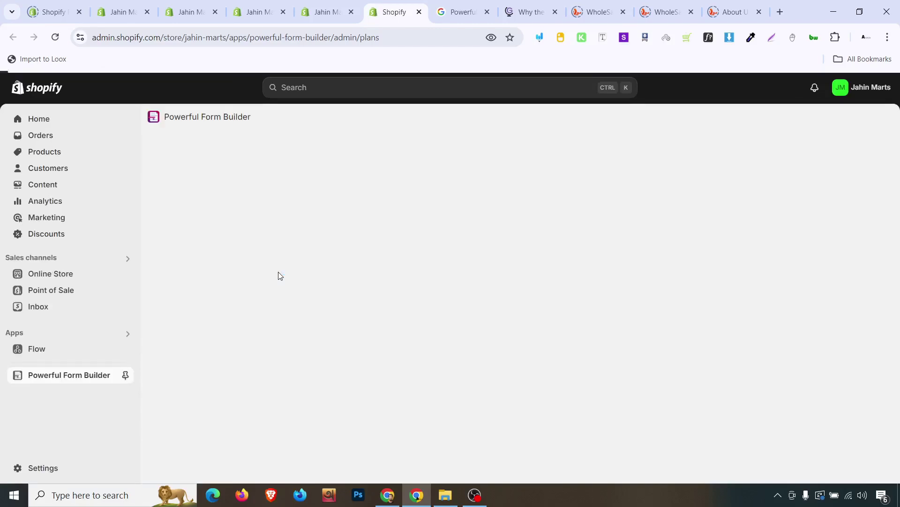
left_click(330, 4)
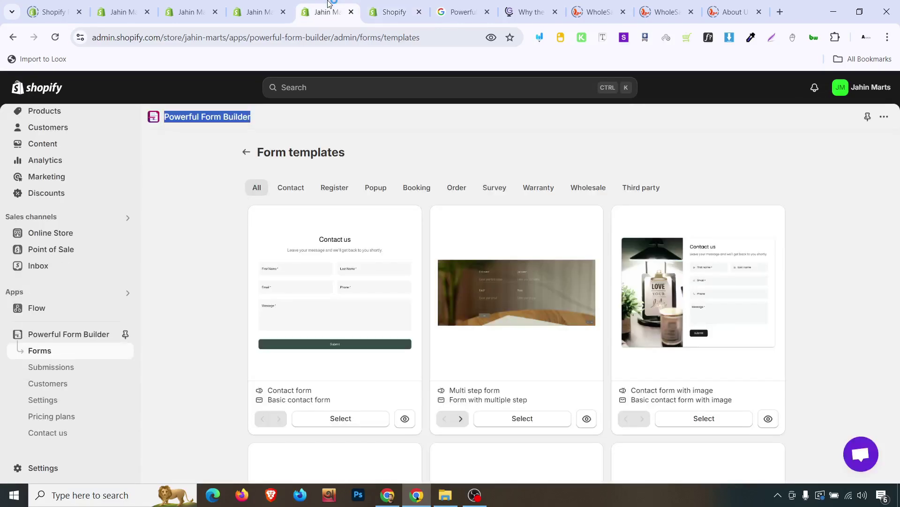
left_click(360, 421)
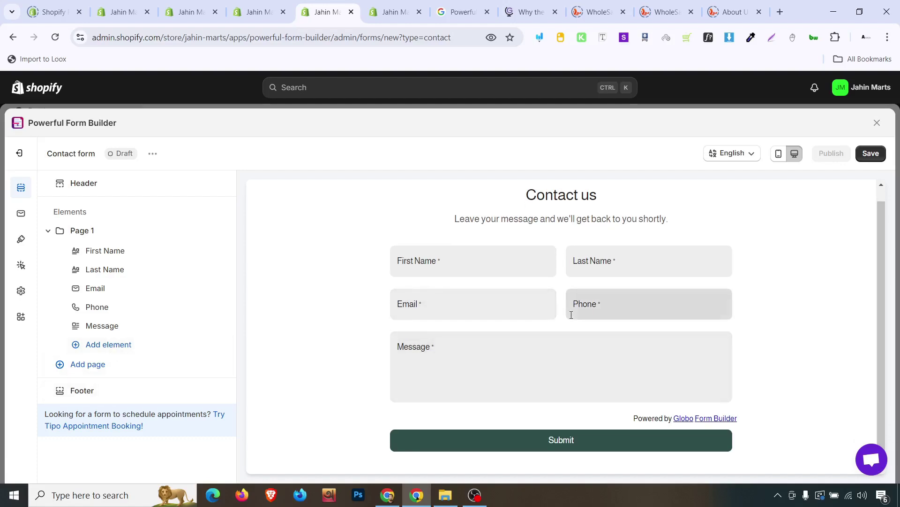
Step: Add an Accept terms checkbox to the Contact form, publish it and copy its shortcode
left_click(111, 345)
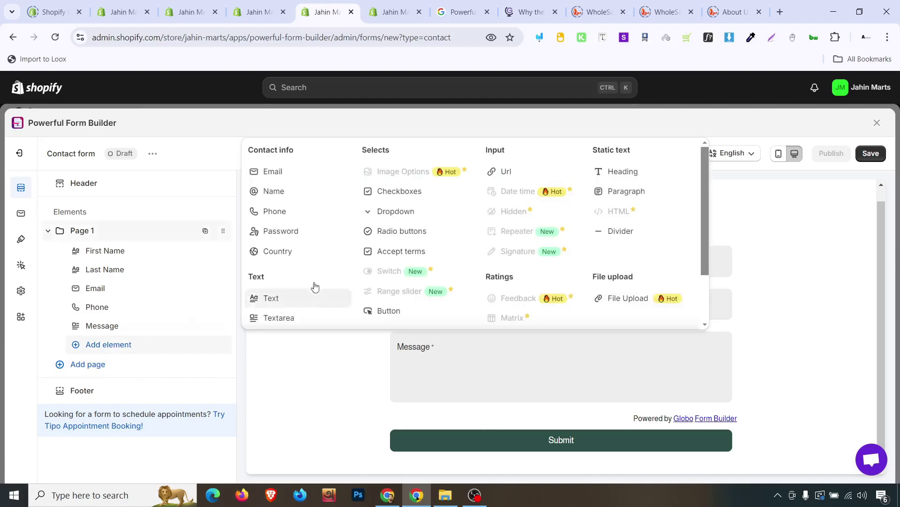
left_click(392, 251)
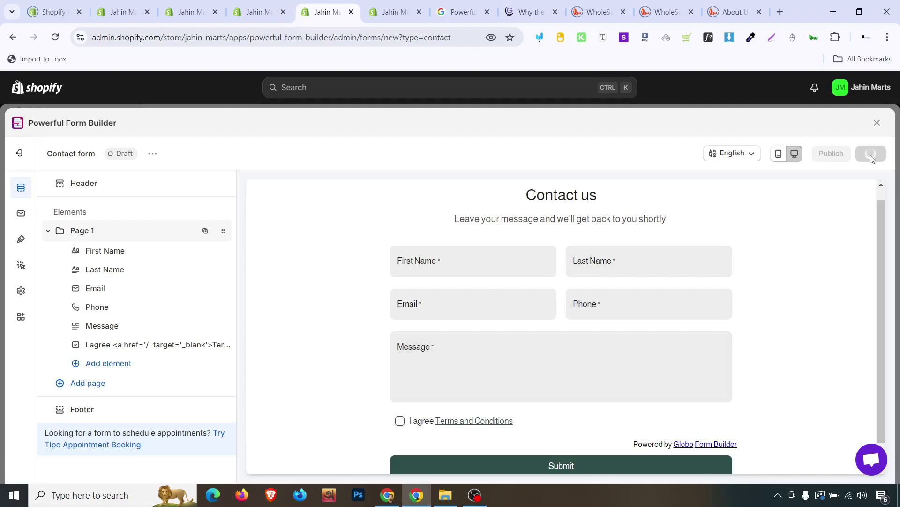
left_click(831, 154)
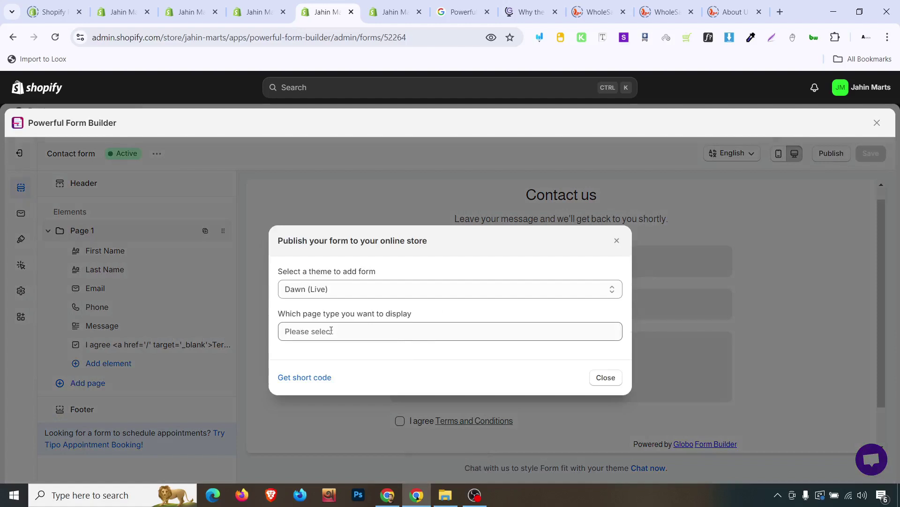
left_click(316, 378)
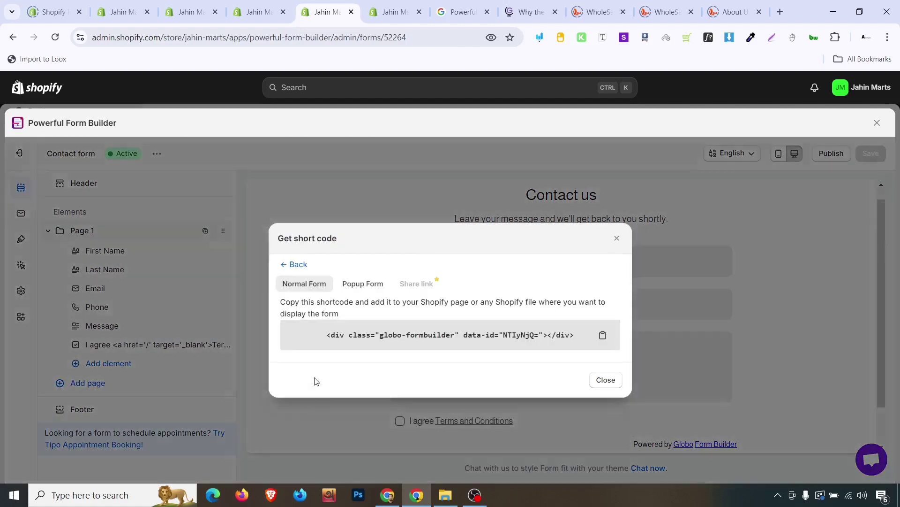
left_click(603, 334)
left_click(287, 7)
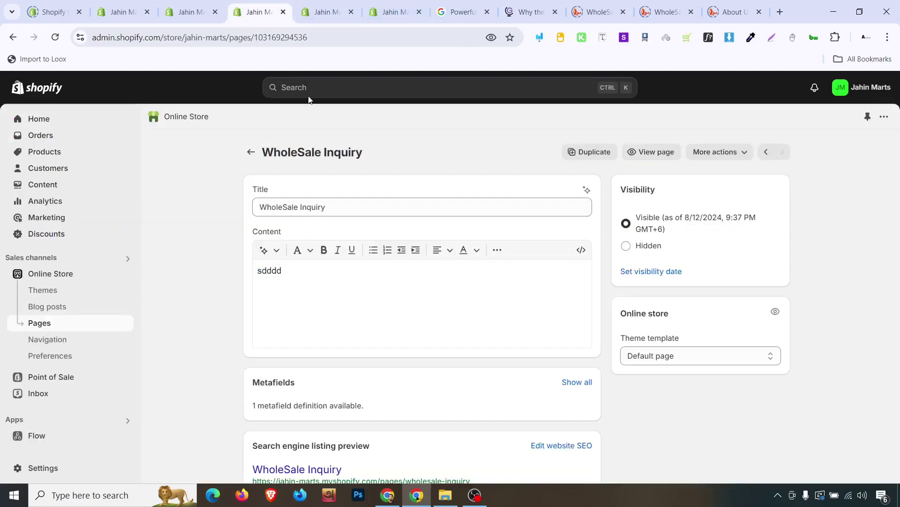
Step: Replace 'sdddd' in the WholeSale Inquiry page HTML with the copied shortcode and save
left_click(581, 250)
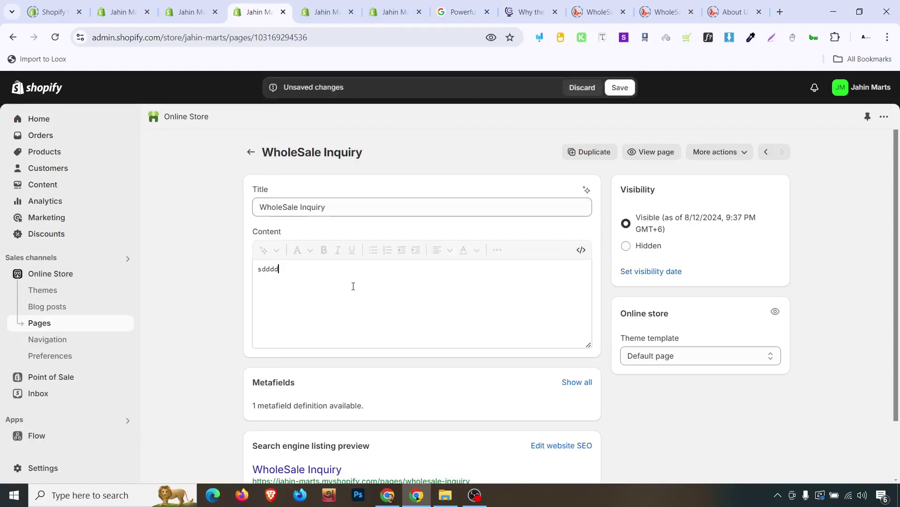
key("ctrl+a")
key("ctrl+v")
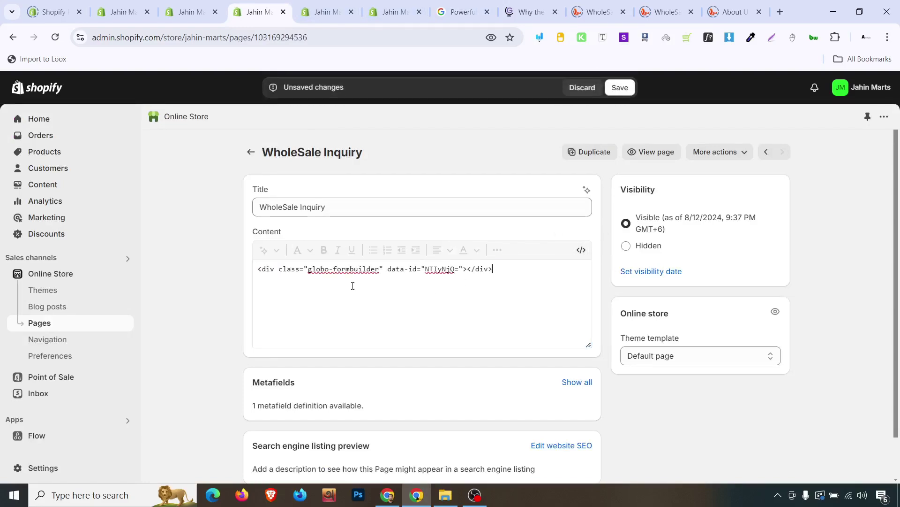
left_click(581, 250)
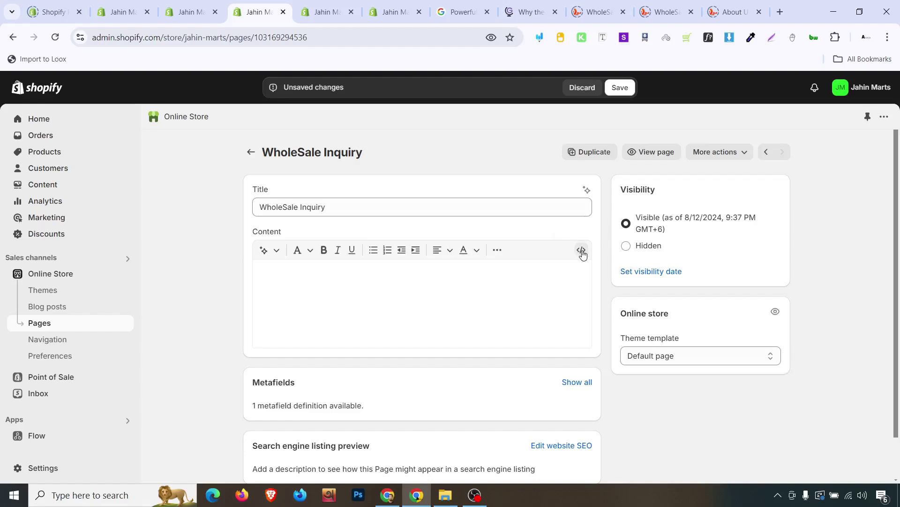
left_click(582, 251)
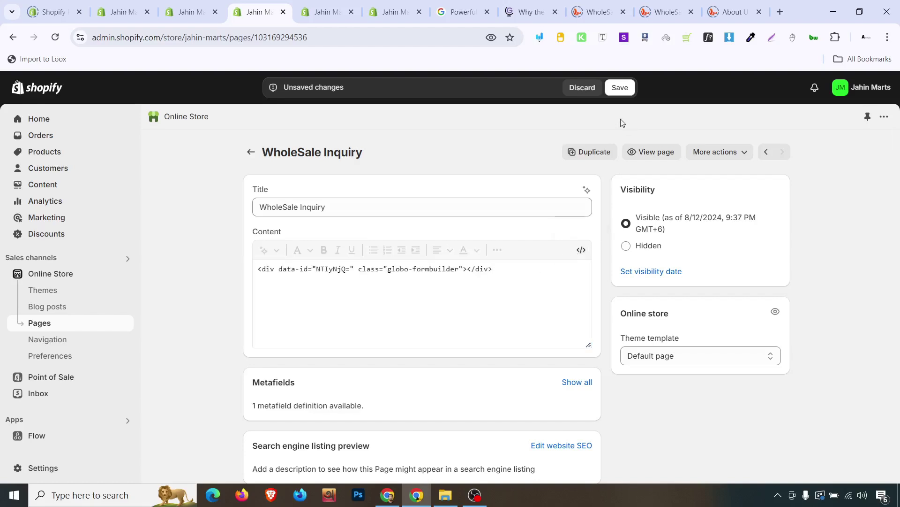
left_click(620, 87)
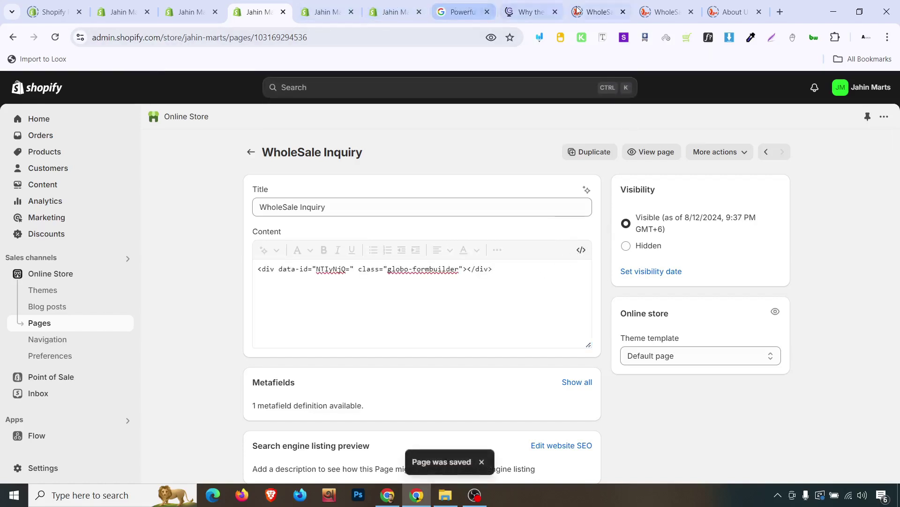
Step: Close the old storefront and About Us tabs, then view the live page's embedded Contact form
left_click(624, 12)
left_click(624, 13)
left_click(624, 12)
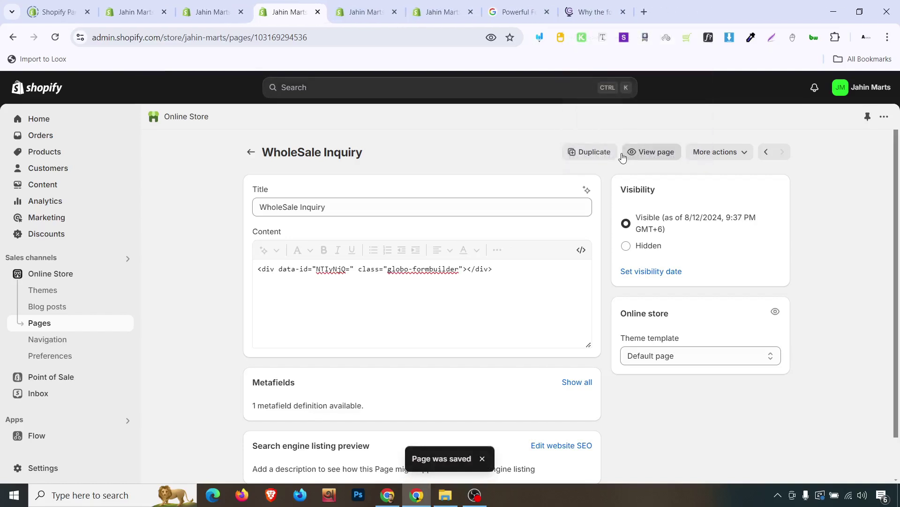
left_click(652, 152)
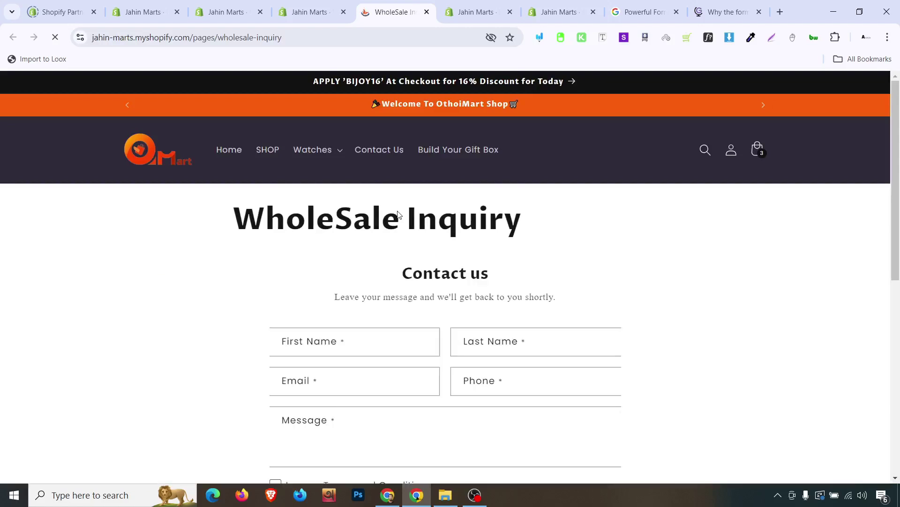
scroll(355, 233, "down", 3)
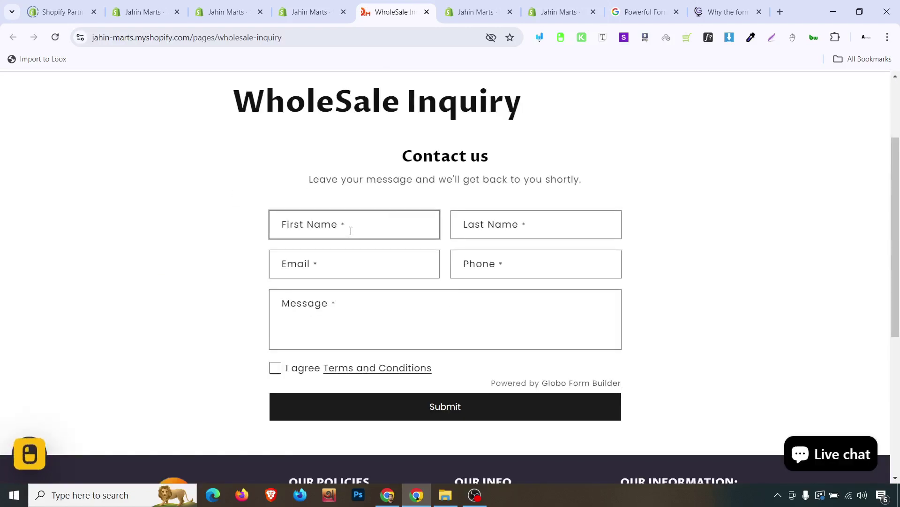
left_click(450, 11)
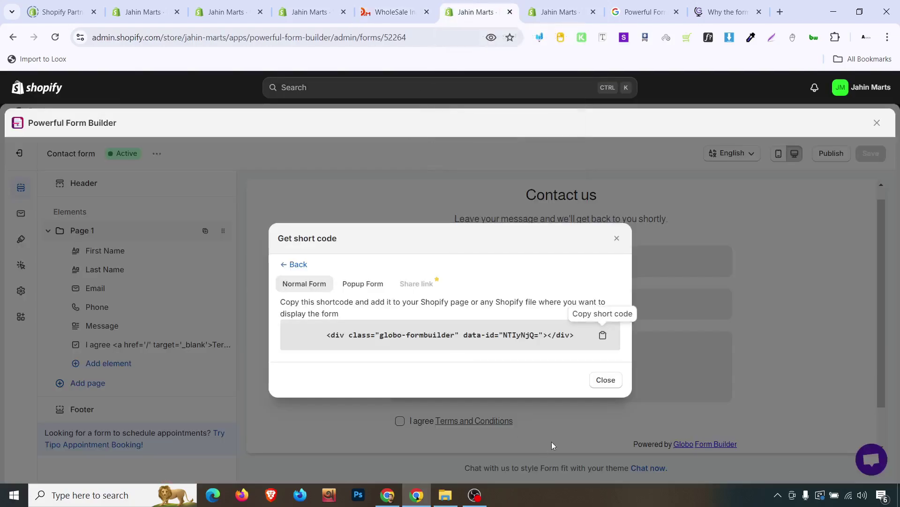
Step: Close the short-code dialog, exit the form editor and start a new form from templates
left_click(617, 238)
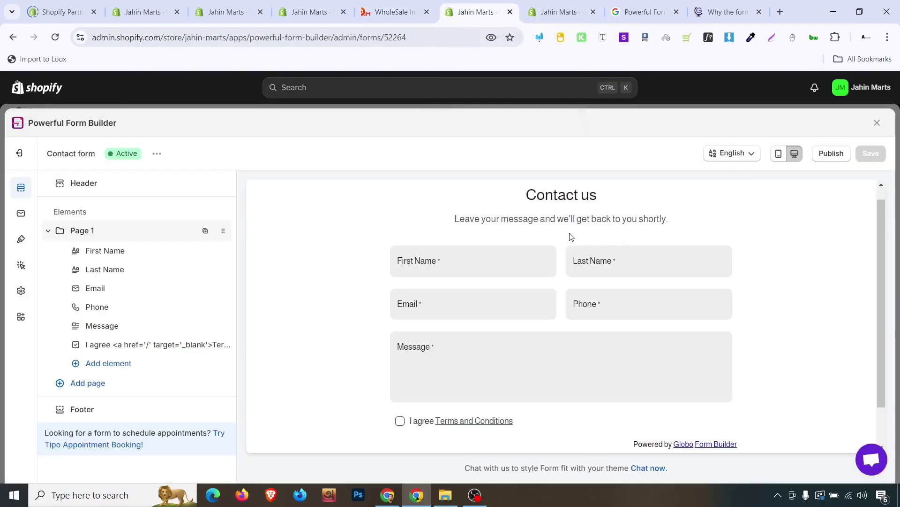
left_click(19, 154)
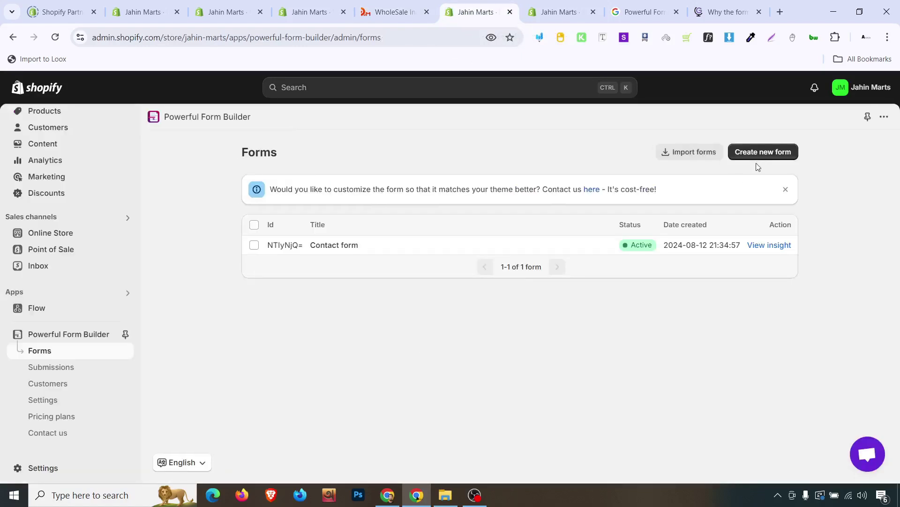
left_click(763, 153)
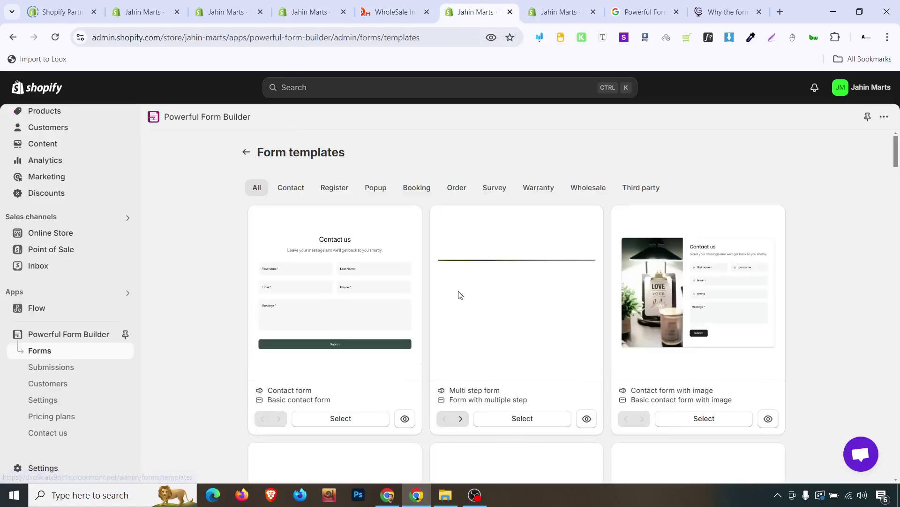
scroll(440, 298, "down", 5)
scroll(441, 298, "up", 5)
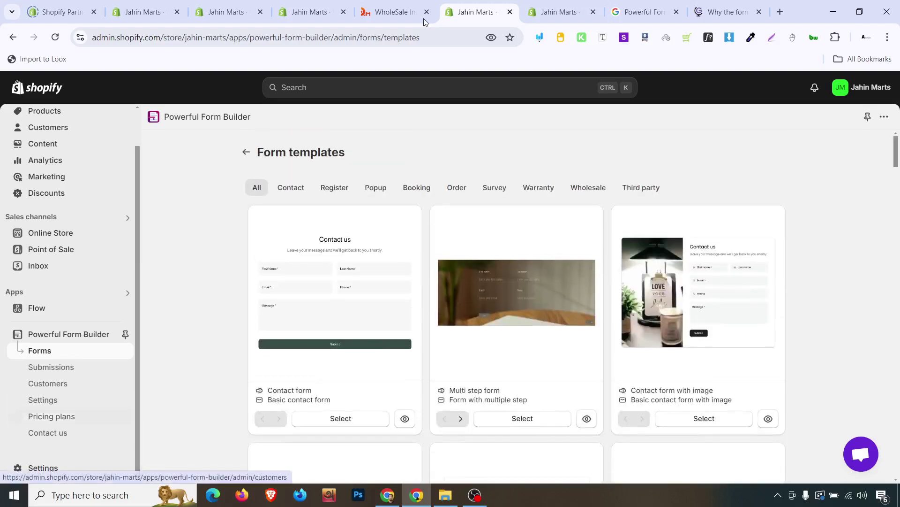
left_click(559, 11)
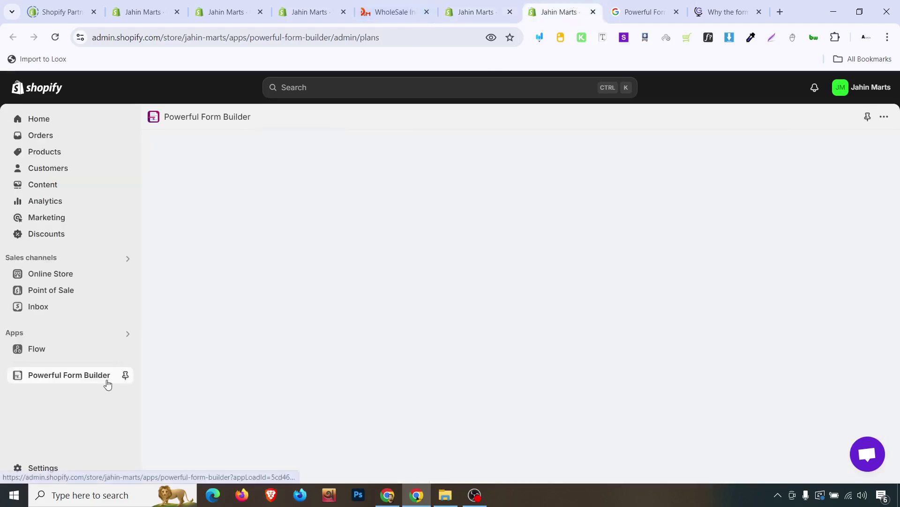
Step: Review the Free plan's 1-form and 12-field limits on the app's pricing plans page
left_click(106, 378)
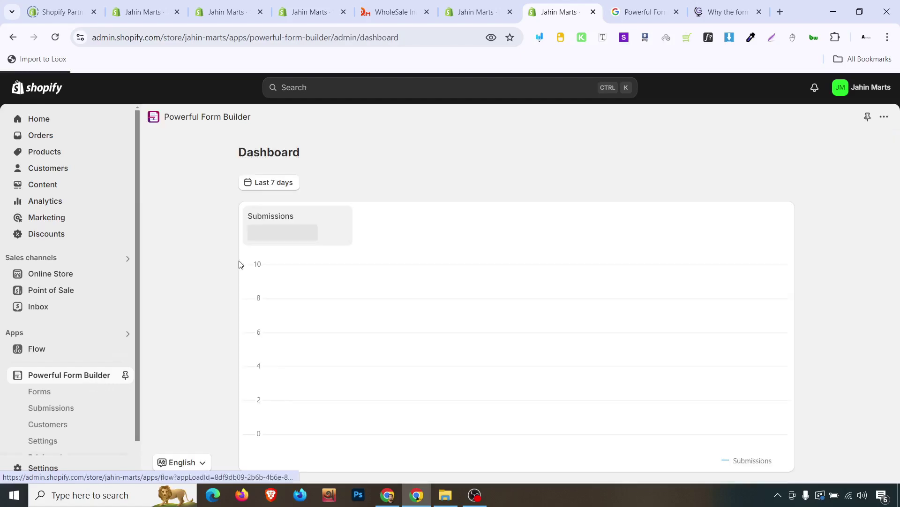
scroll(70, 369, "down", 1)
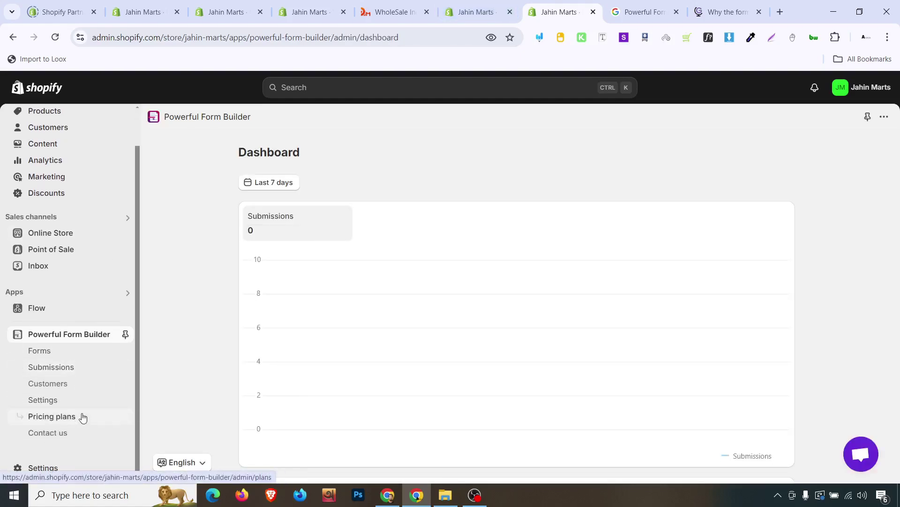
left_click(83, 417)
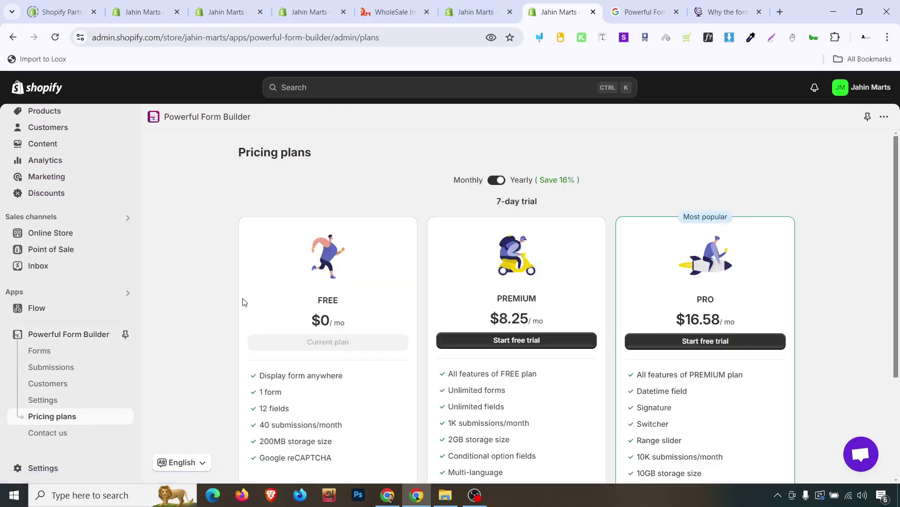
scroll(241, 301, "down", 3)
mouse_move(287, 279)
left_mouse_down()
mouse_move(256, 277)
mouse_move(290, 291)
left_mouse_up()
left_click(270, 278)
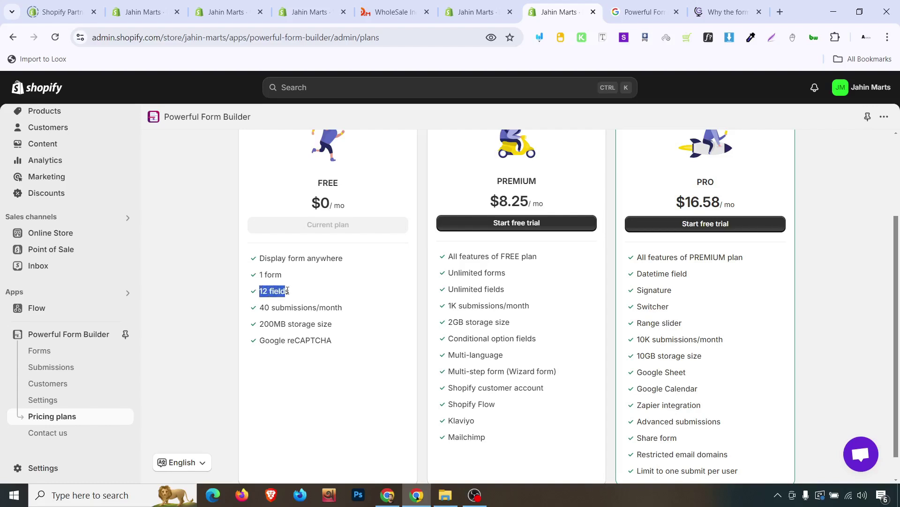
left_click(330, 254)
key("ctrl+shift+Tab")
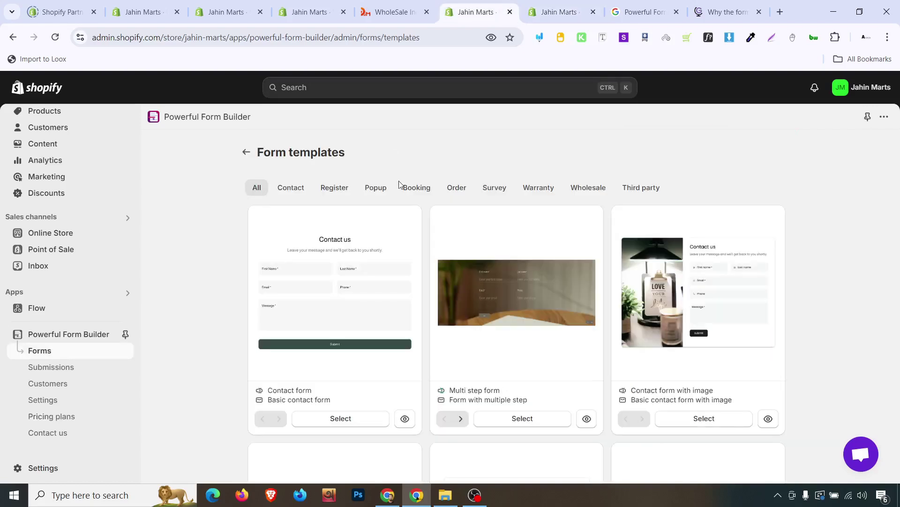
Step: Close the Google search tab and tick the I agree terms checkbox on the live form
left_click(676, 12)
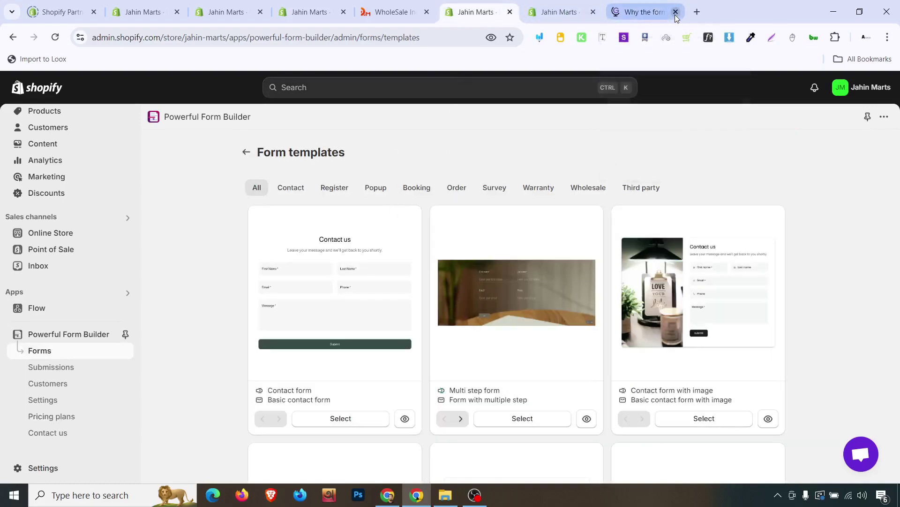
left_click(399, 4)
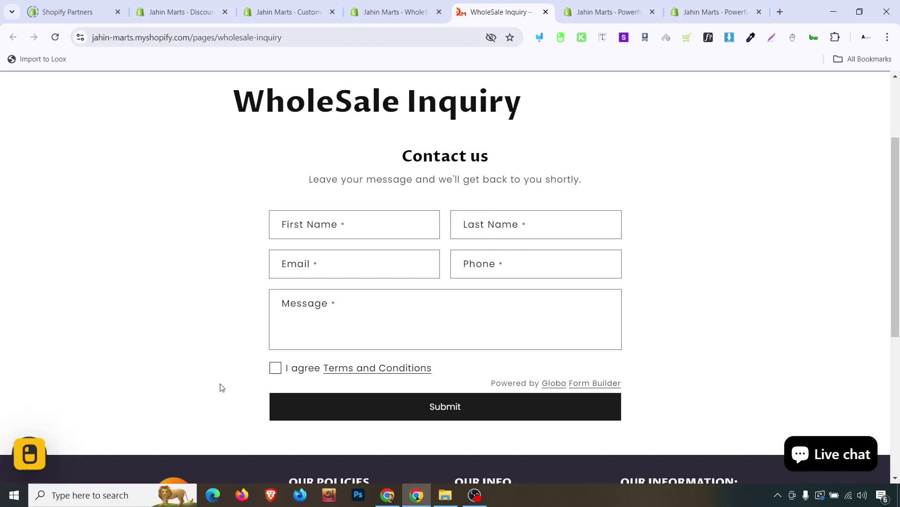
left_click(275, 369)
left_click(276, 369)
left_click(277, 370)
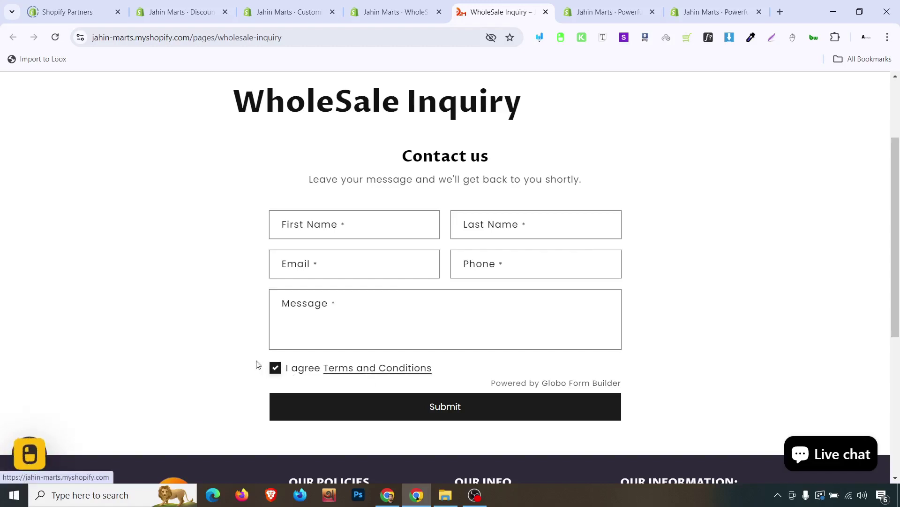
Step: Try the Message and Email fields and scroll through the embedded Contact form
left_click(282, 342)
left_click(319, 262)
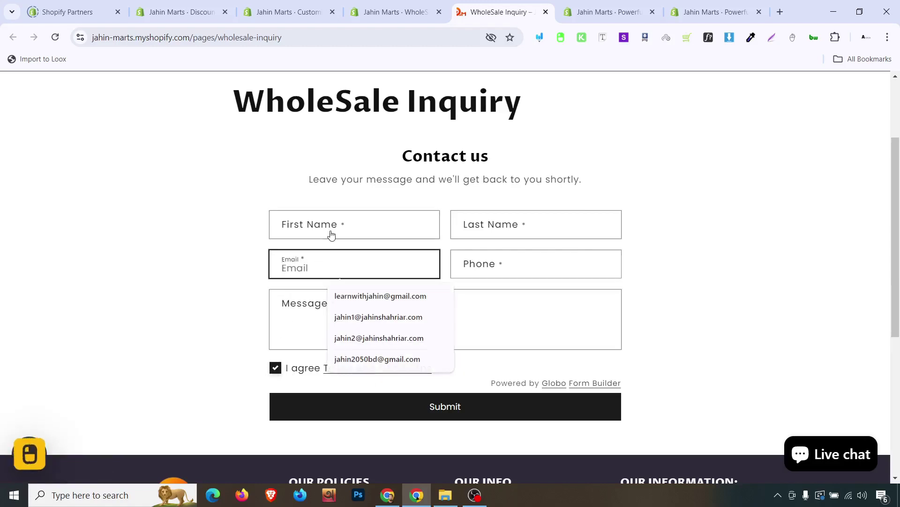
left_click(239, 221)
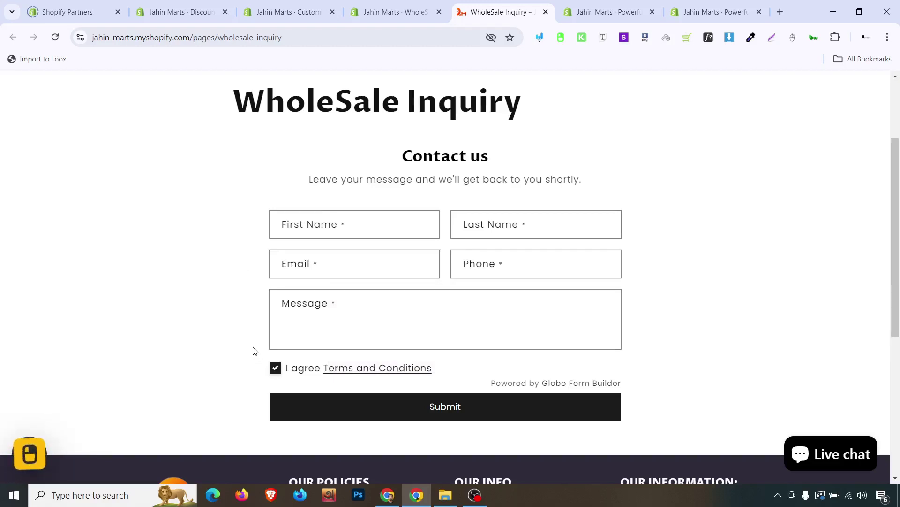
scroll(253, 351, "down", 3)
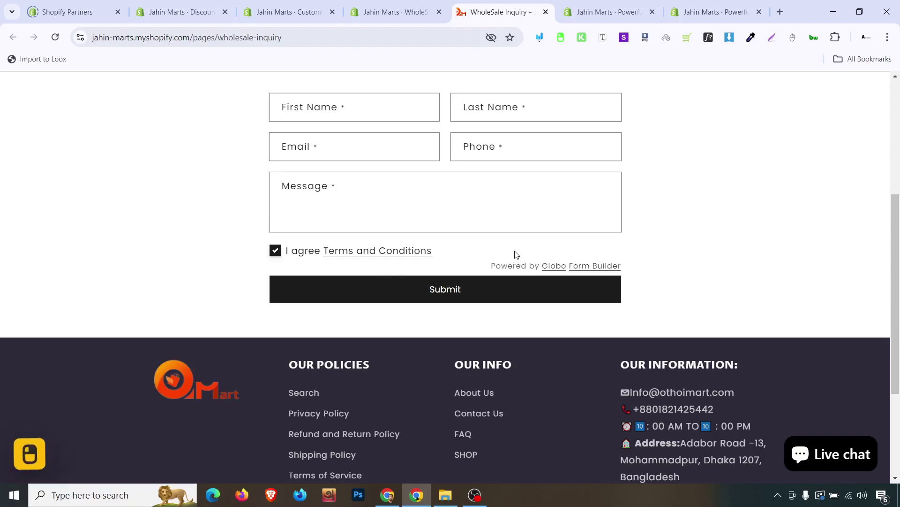
scroll(515, 251, "up", 3)
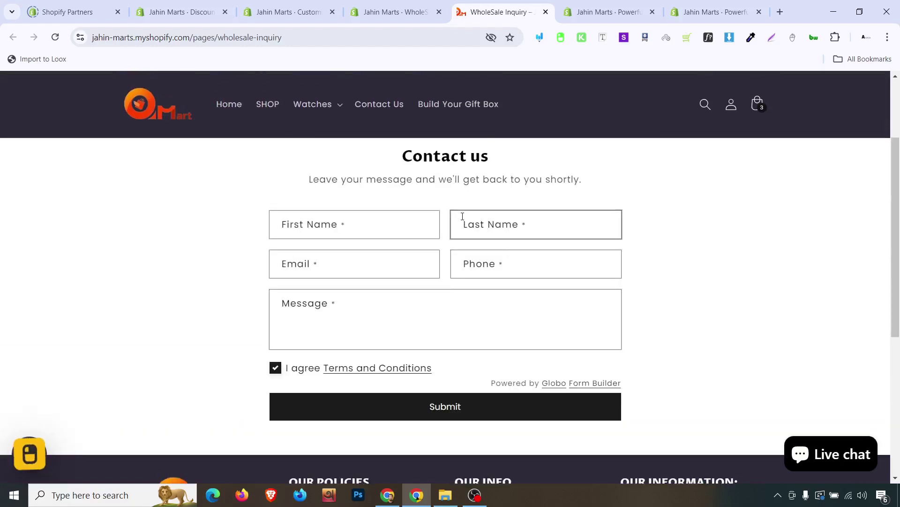
scroll(462, 216, "up", 3)
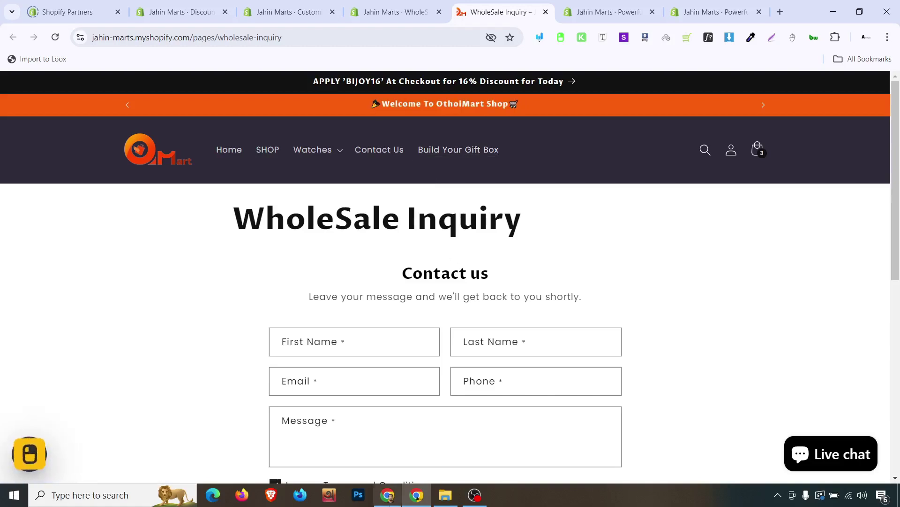
left_click(482, 495)
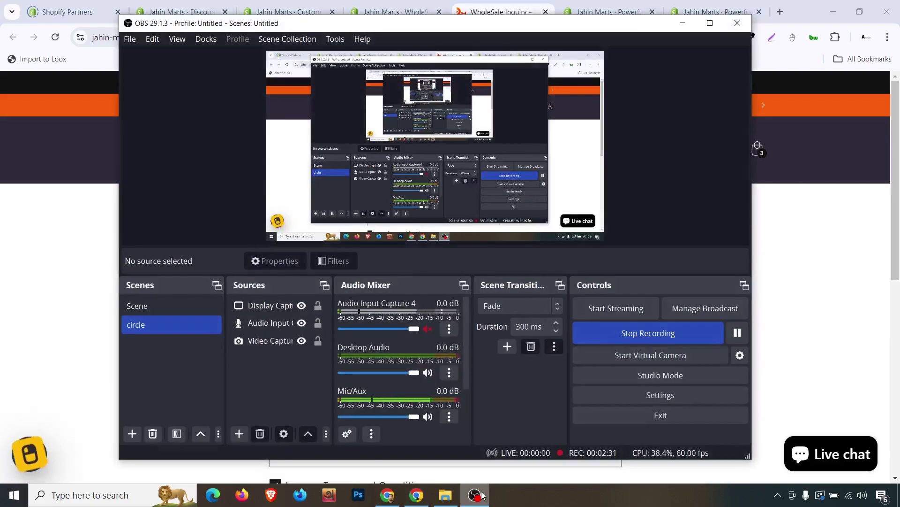
Step: Check the shortcode in the WholeSale Inquiry page content, then open Forms in Powerful Form Builder
left_click(481, 495)
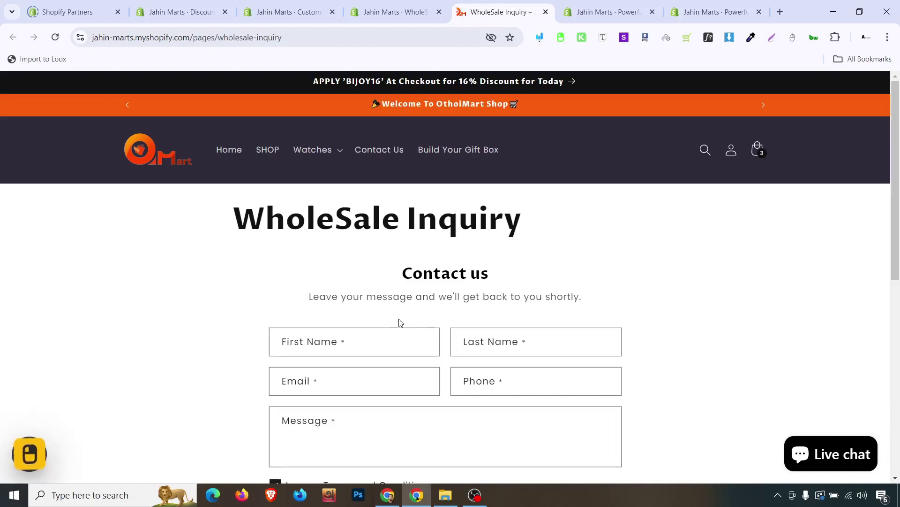
scroll(400, 322, "down", 2)
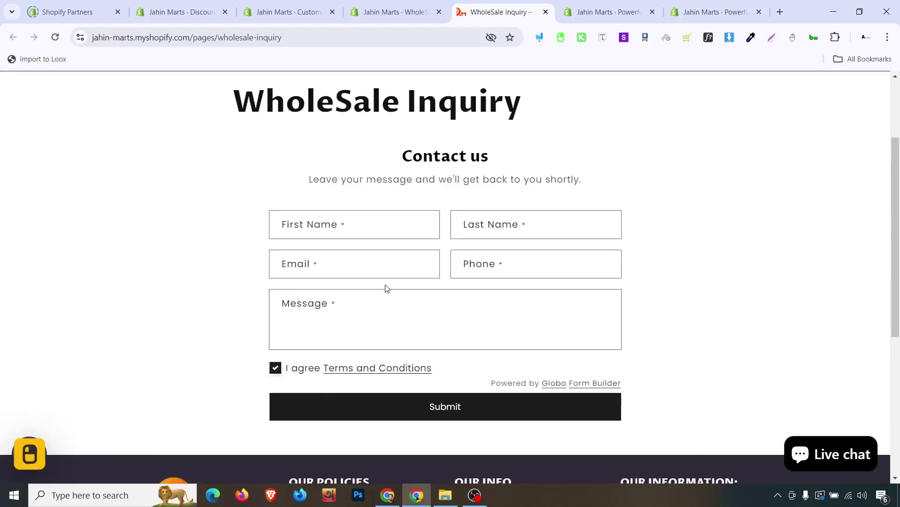
scroll(387, 288, "up", 1)
left_click(364, 4)
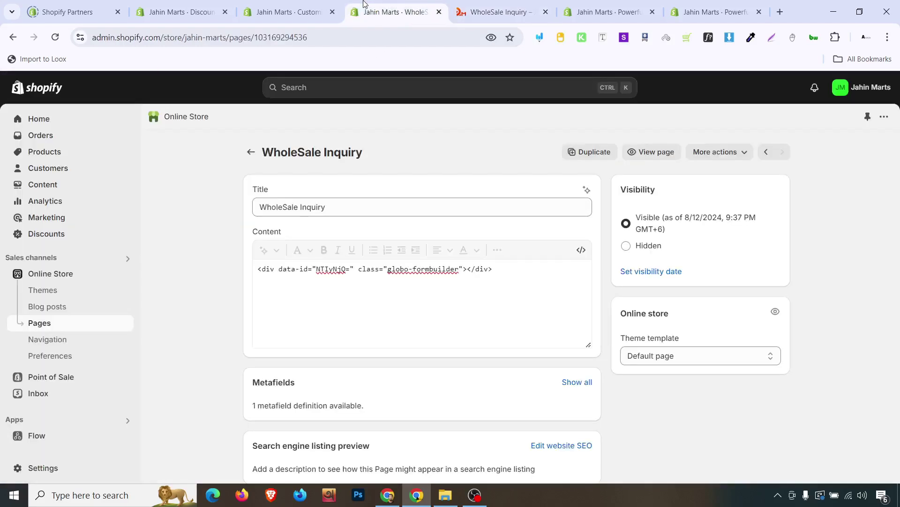
left_click_drag(610, 11, 504, 11)
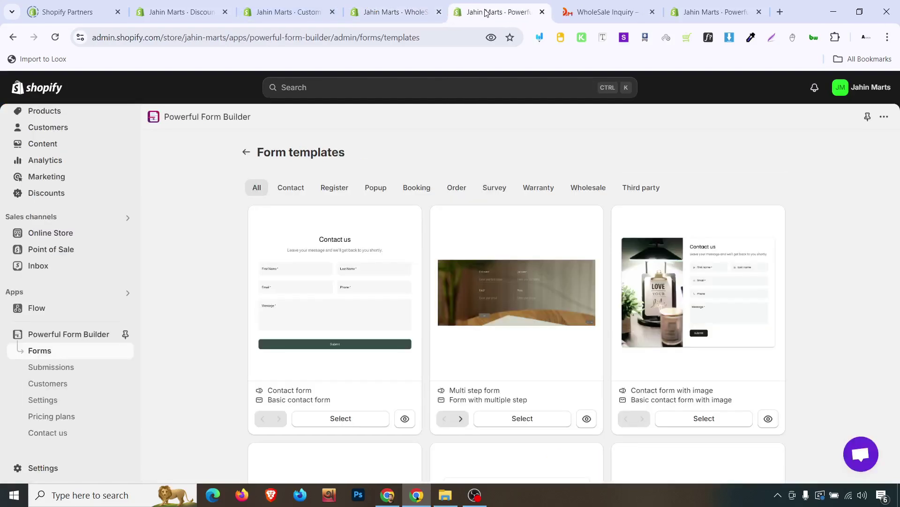
left_click(59, 355)
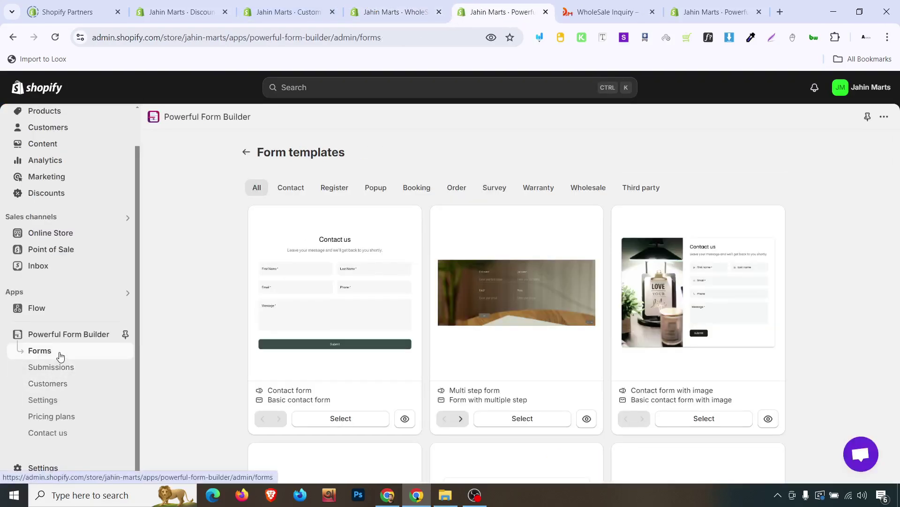